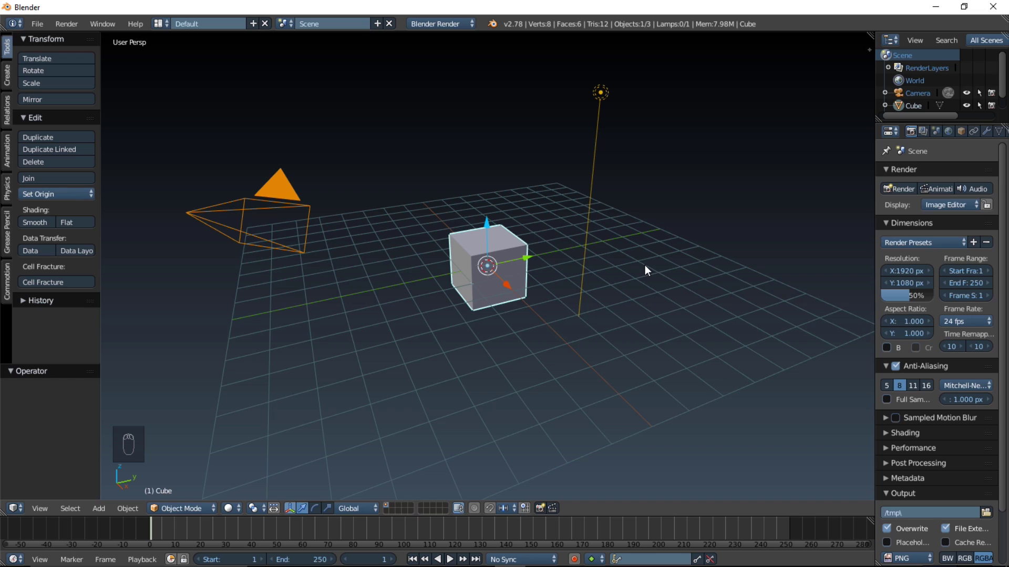
# Step: Delete the default cube, switch to top view and align the camera to it
pyautogui.press('x')
pyautogui.click(586, 326)
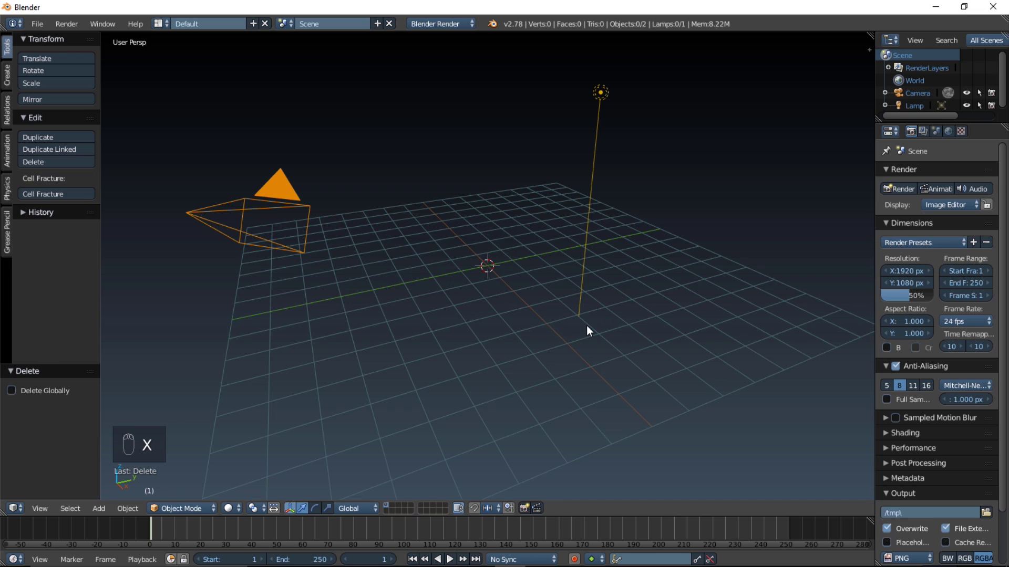
pyautogui.press('KP_7')
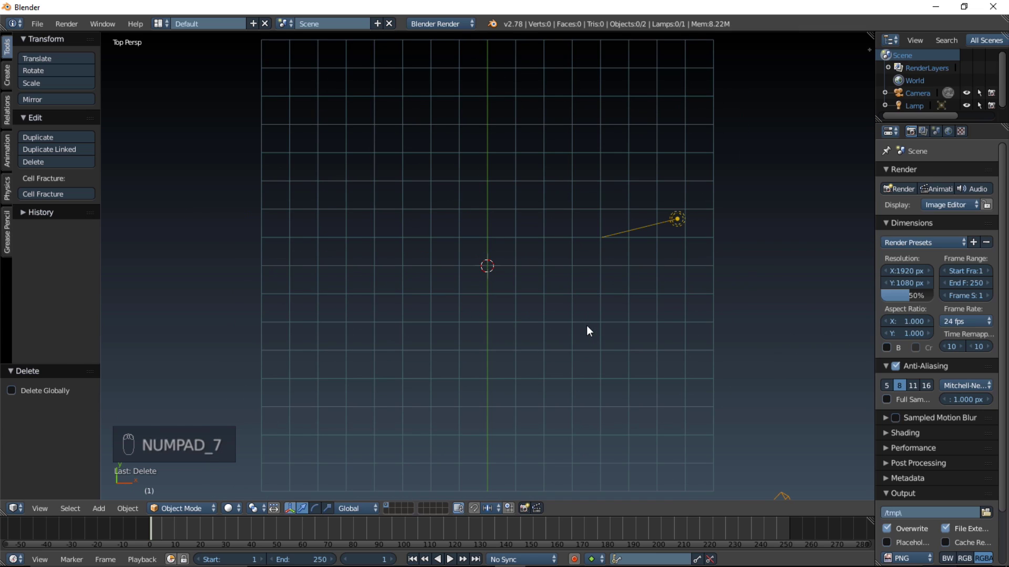
pyautogui.press('ctrl+alt+KP_0')
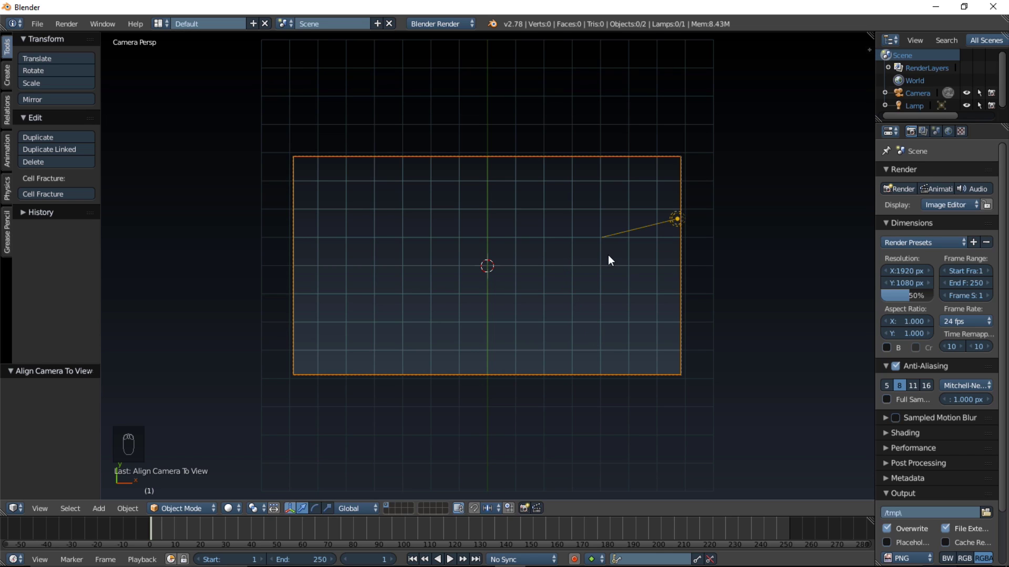
# Step: Hide the relationship lines, grid floor and X and Y axis lines in the sidebar
pyautogui.press('n')
pyautogui.scroll(8, 786, 263)
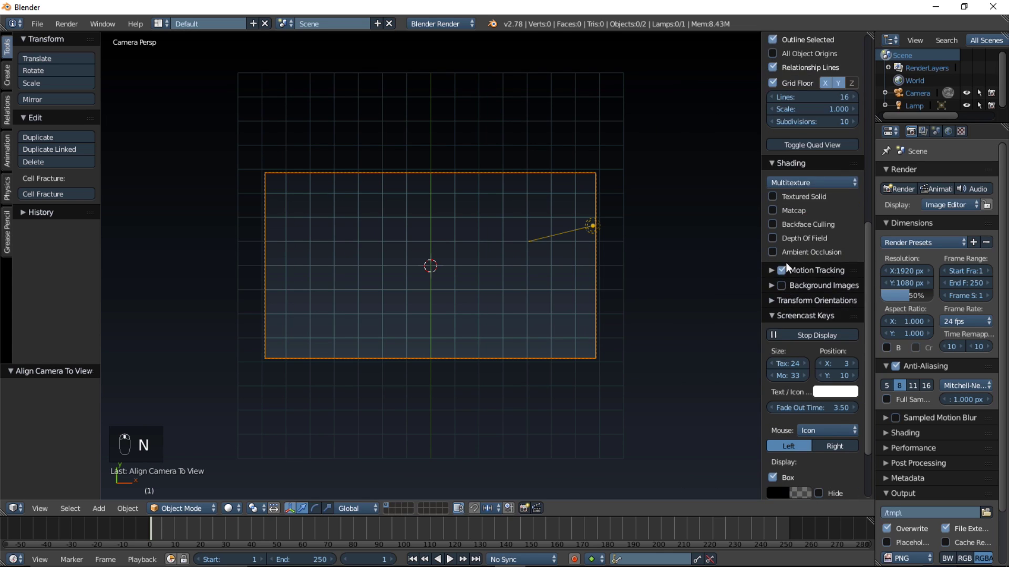
pyautogui.scroll(4, 786, 263)
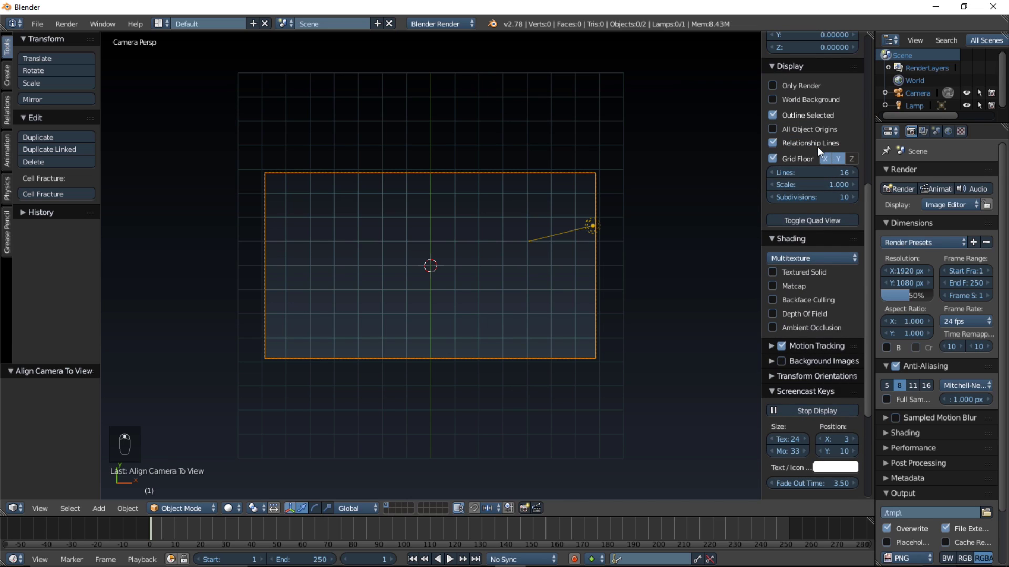
pyautogui.click(772, 143)
pyautogui.click(772, 157)
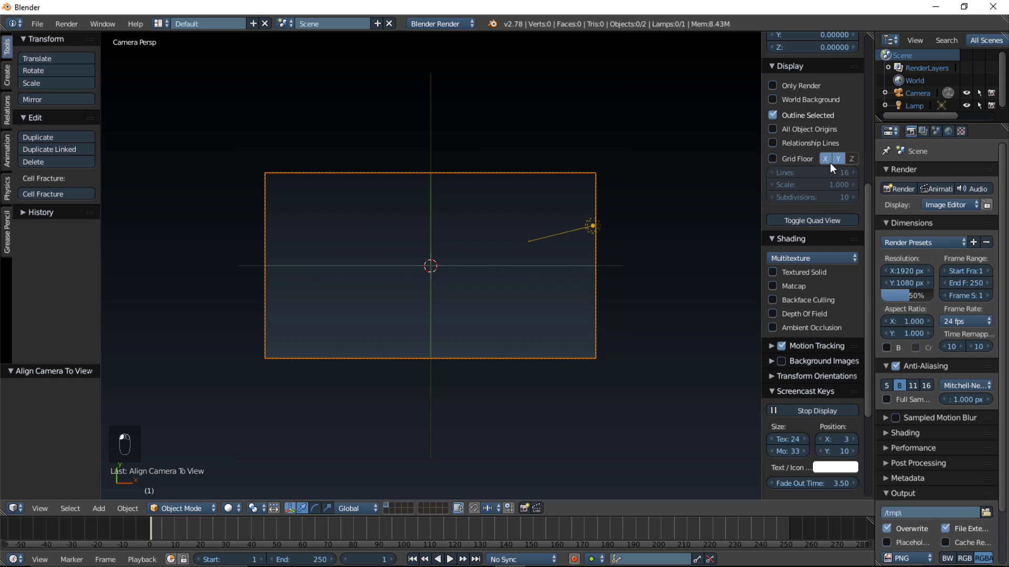
pyautogui.click(826, 159)
pyautogui.click(838, 160)
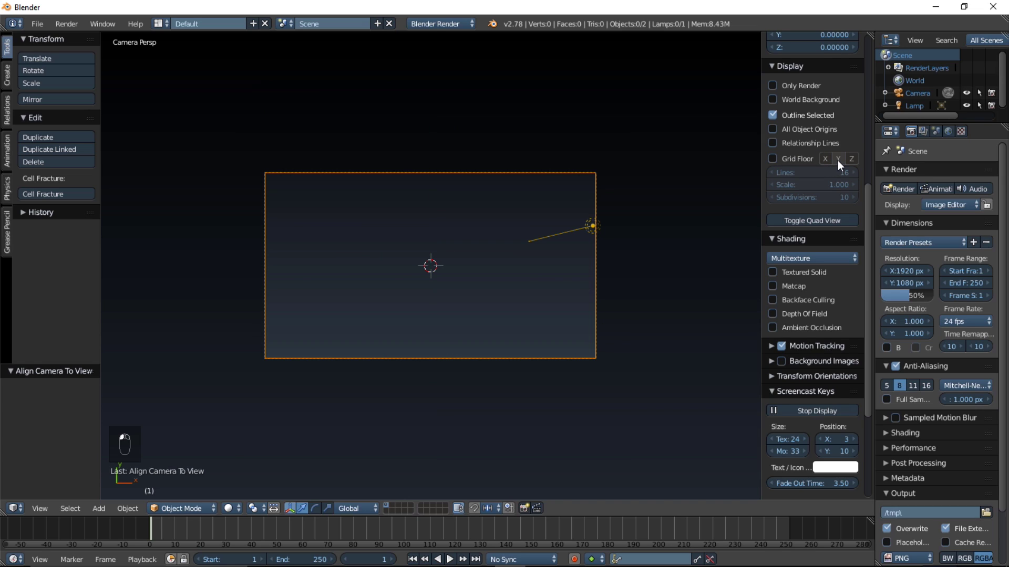
pyautogui.scroll(2, 624, 324)
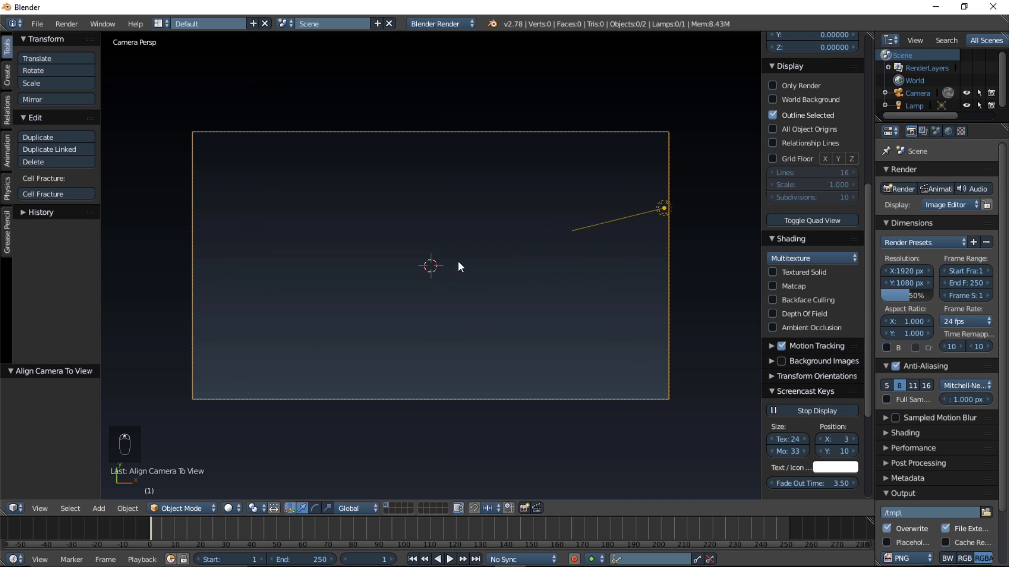
pyautogui.scroll(-1, 389, 247)
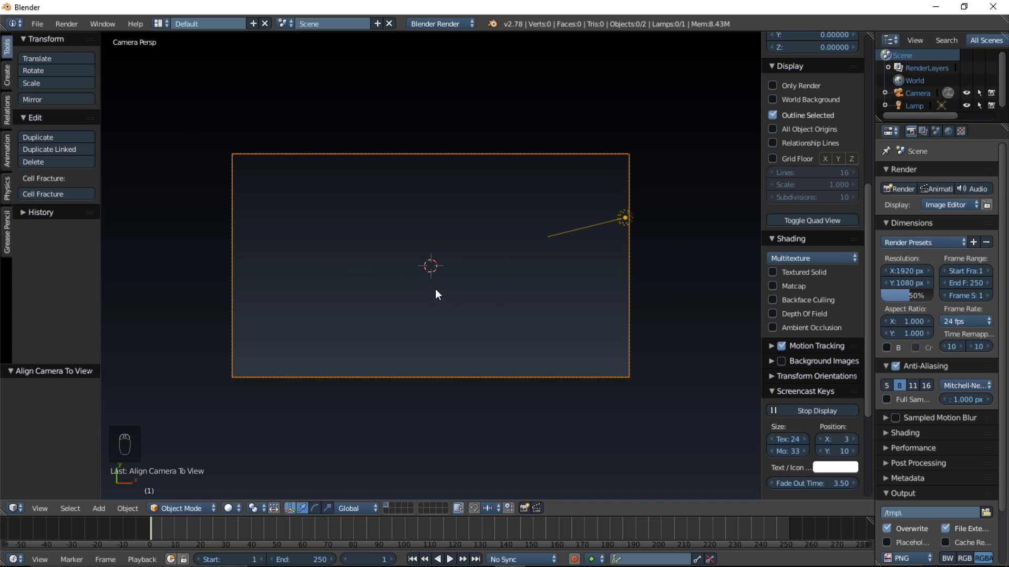
# Step: Add a circle mesh and extrude its vertices inward to about 0.476 scale, forming a ring
pyautogui.hotkey('shift', 'a')
pyautogui.moveTo(435, 288)
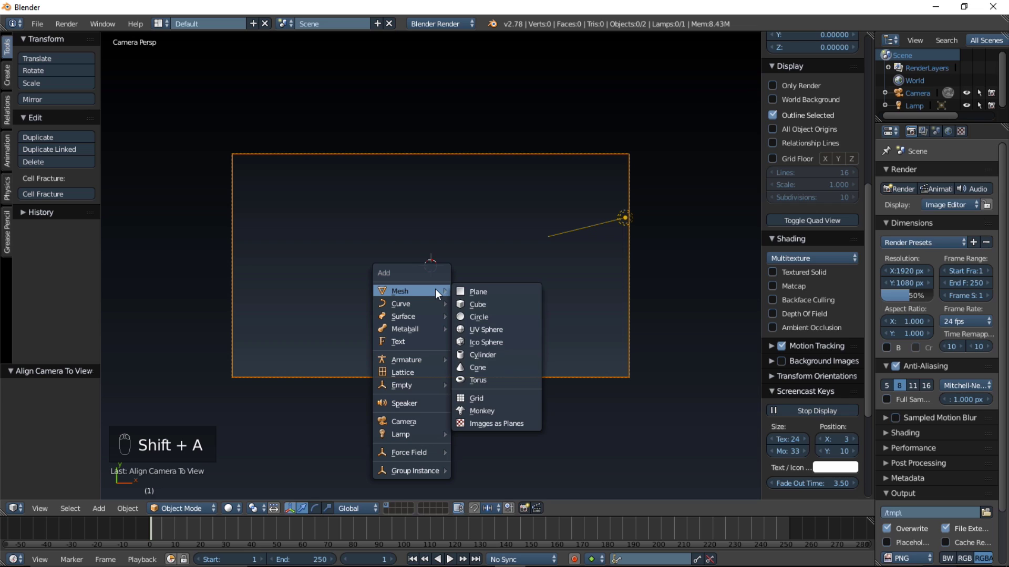
pyautogui.click(487, 314)
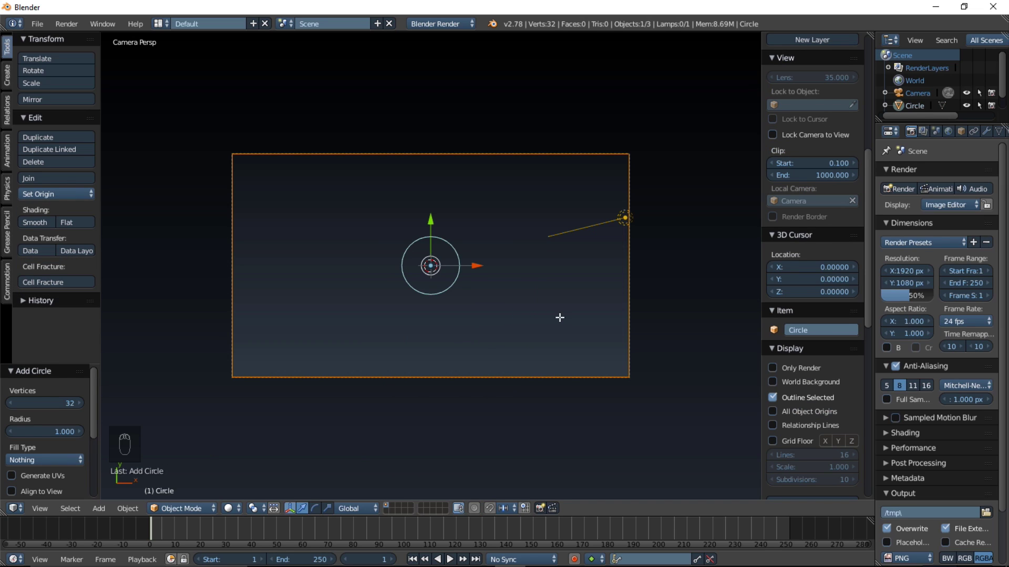
pyautogui.press('Tab')
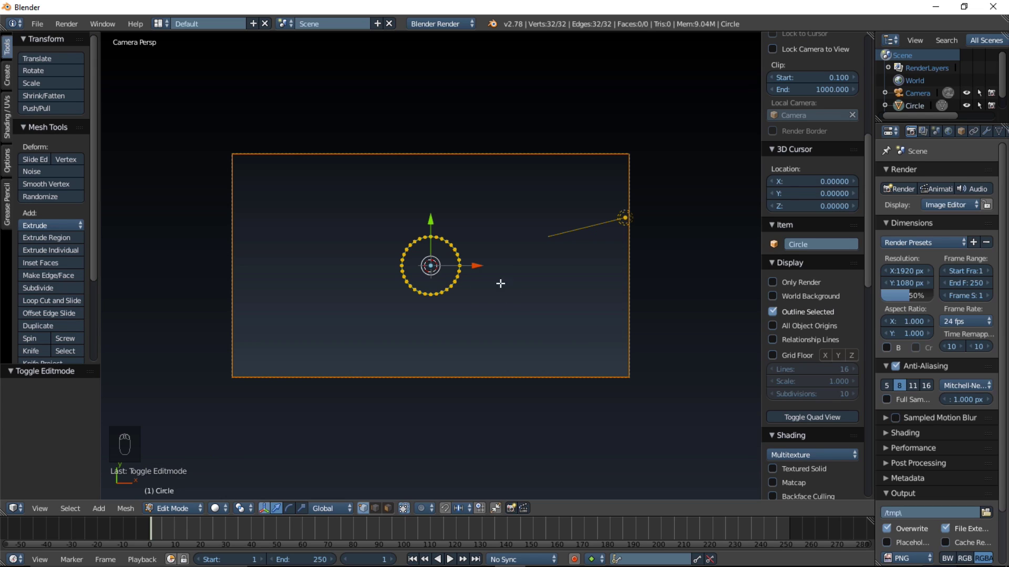
pyautogui.press('e')
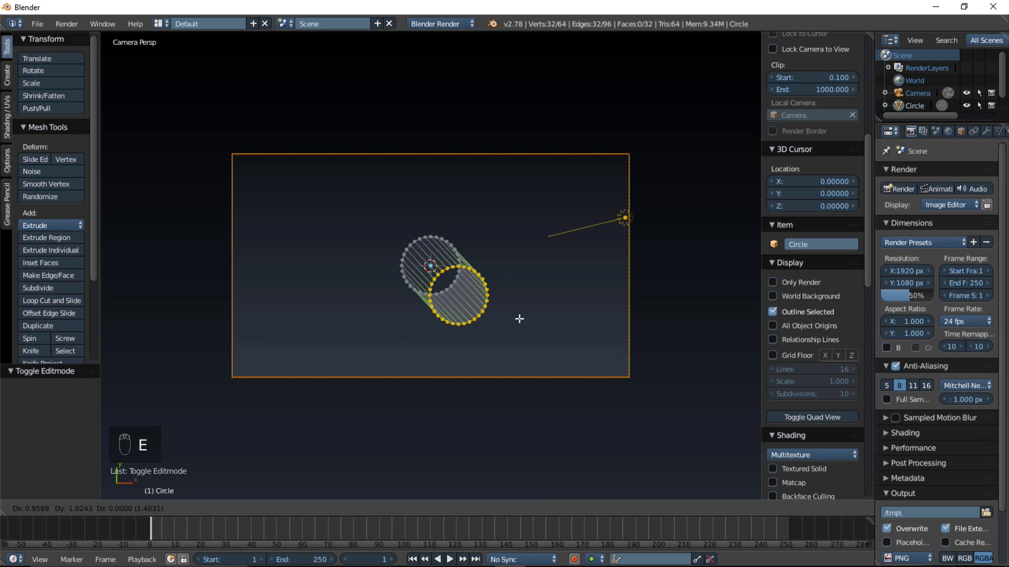
pyautogui.rightClick(507, 307)
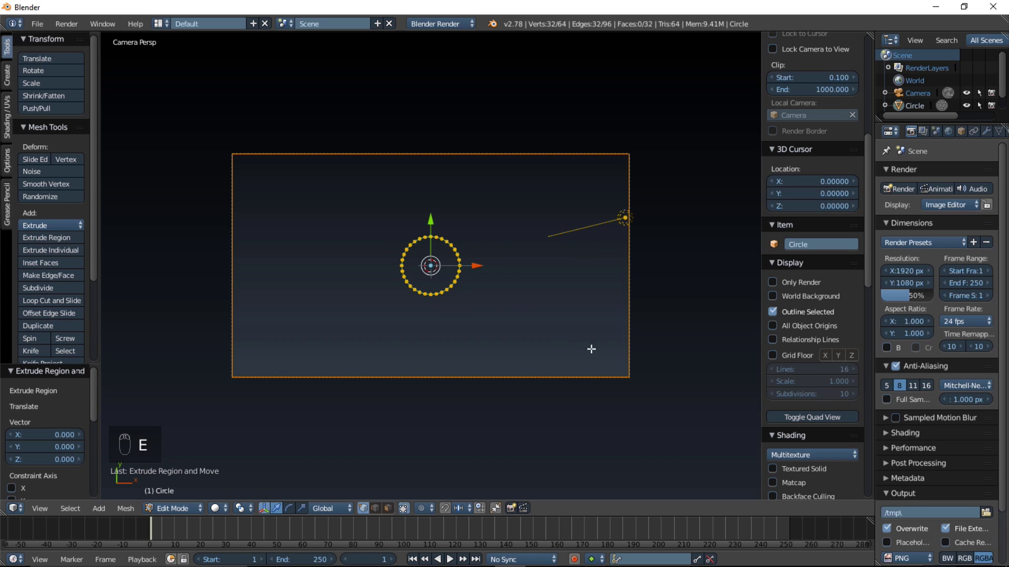
pyautogui.press('s')
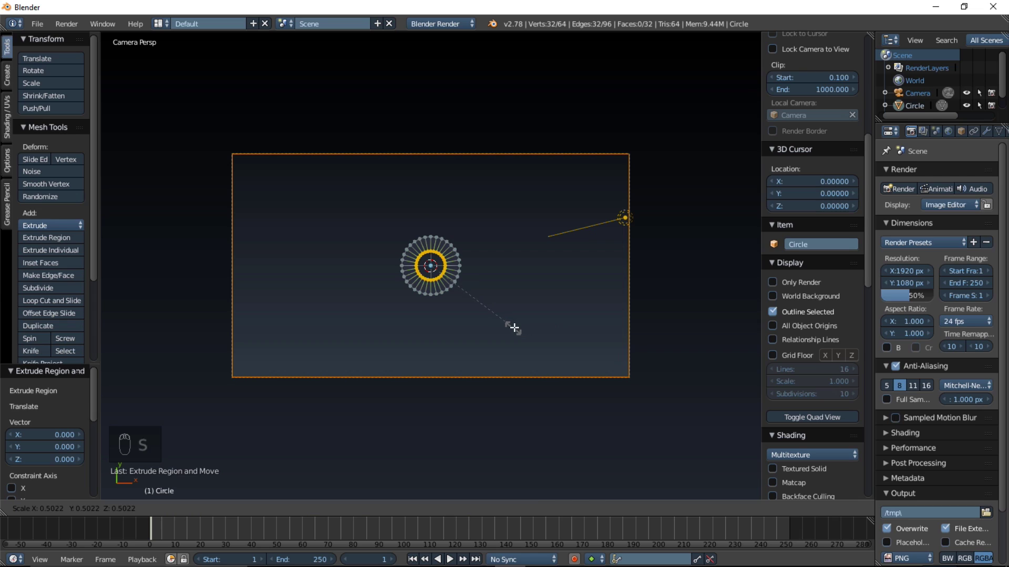
pyautogui.click(508, 324)
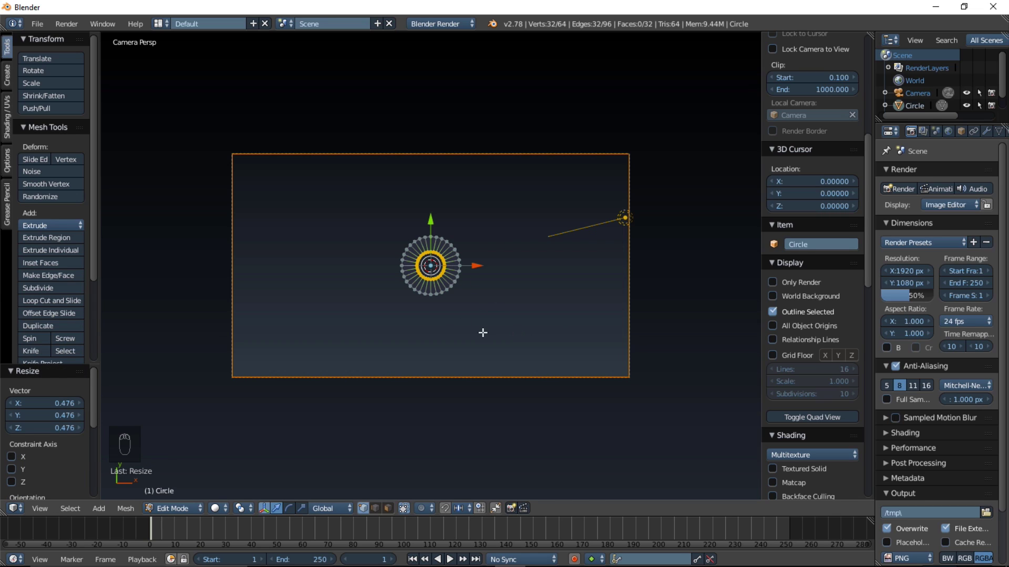
pyautogui.scroll(3, 483, 333)
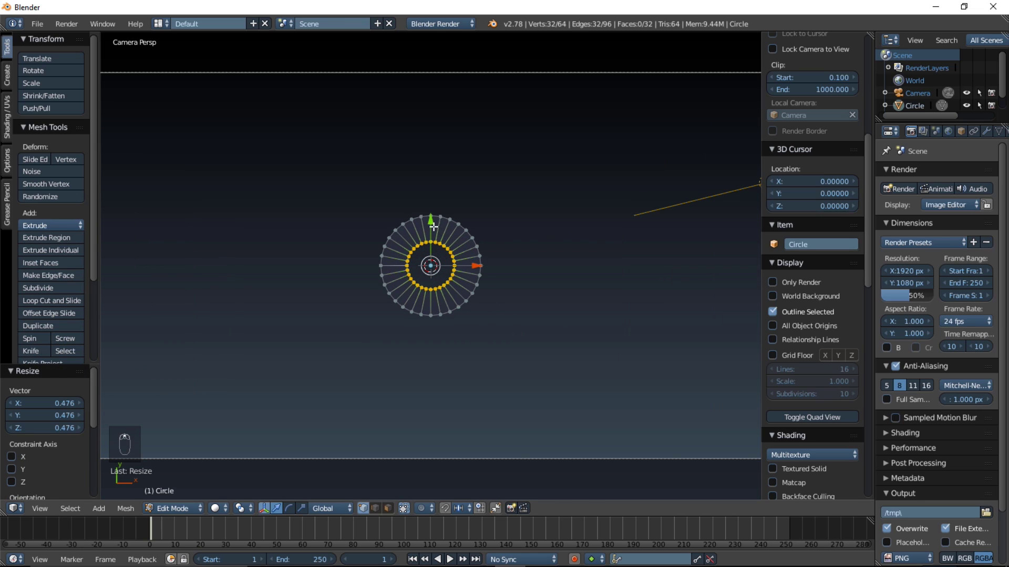
pyautogui.scroll(2, 436, 269)
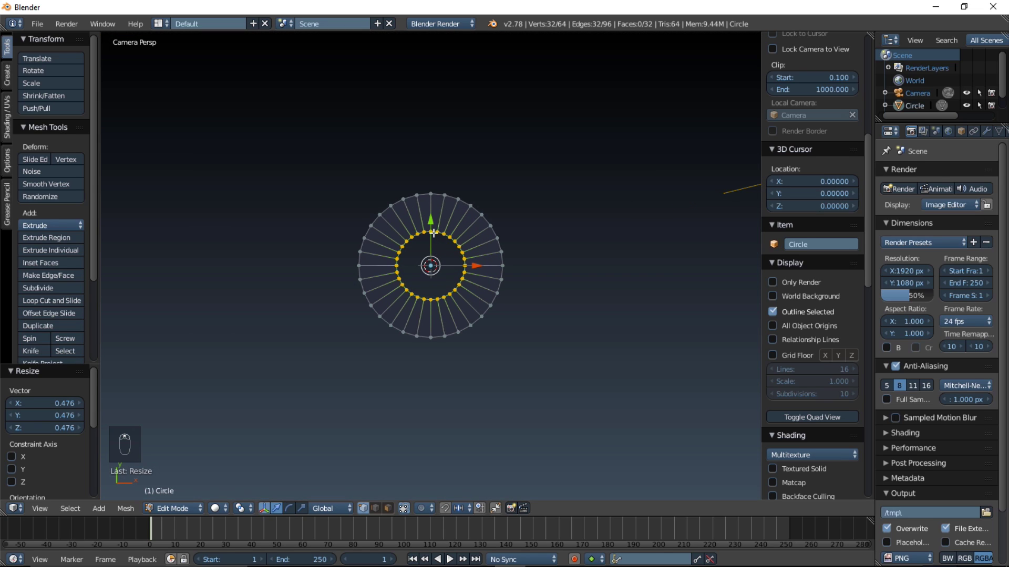
# Step: Select the whole ring and subdivide it with 3 cuts
pyautogui.press('a')
pyautogui.press('a')
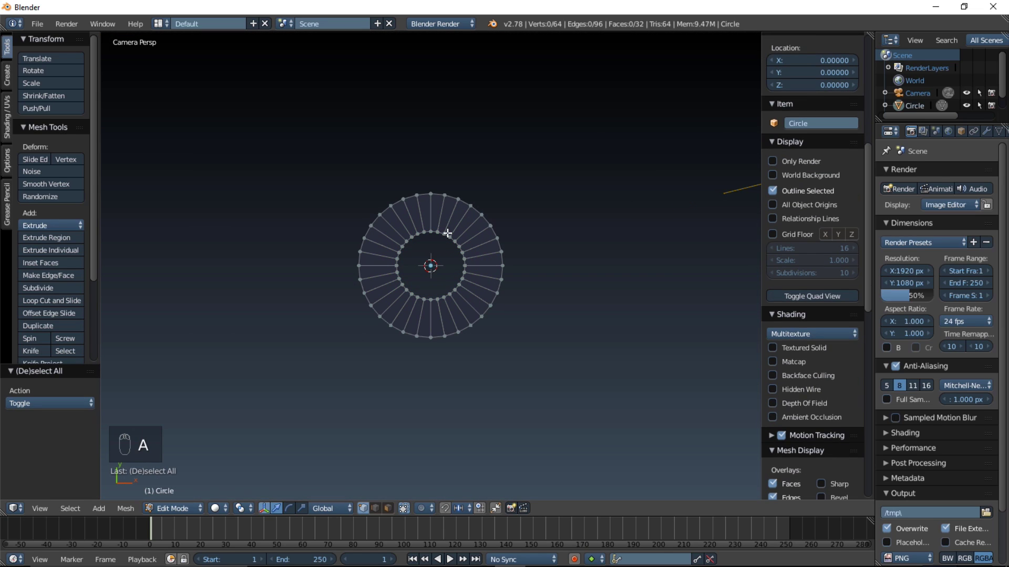
pyautogui.press('w')
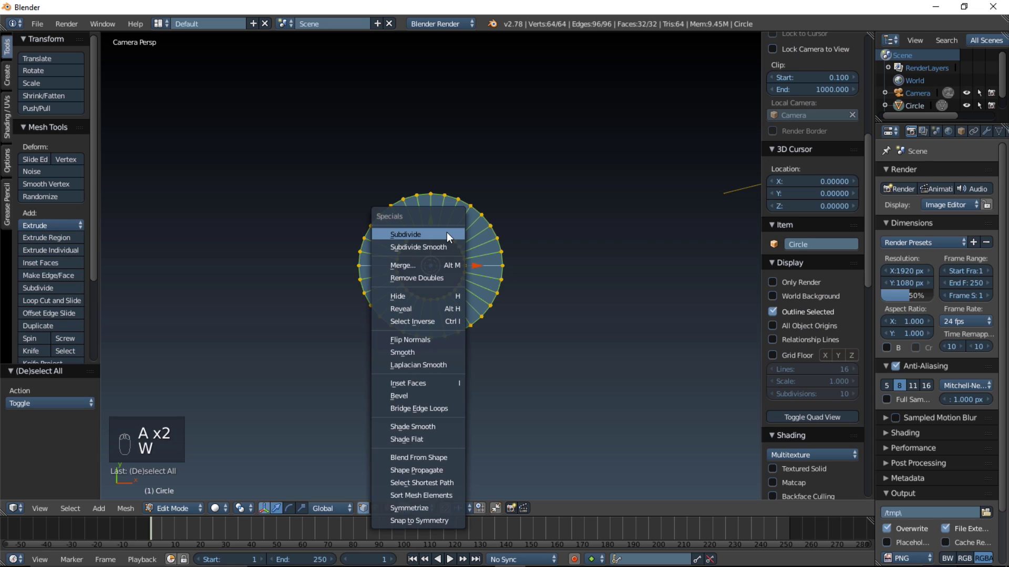
pyautogui.click(447, 233)
pyautogui.click(61, 403)
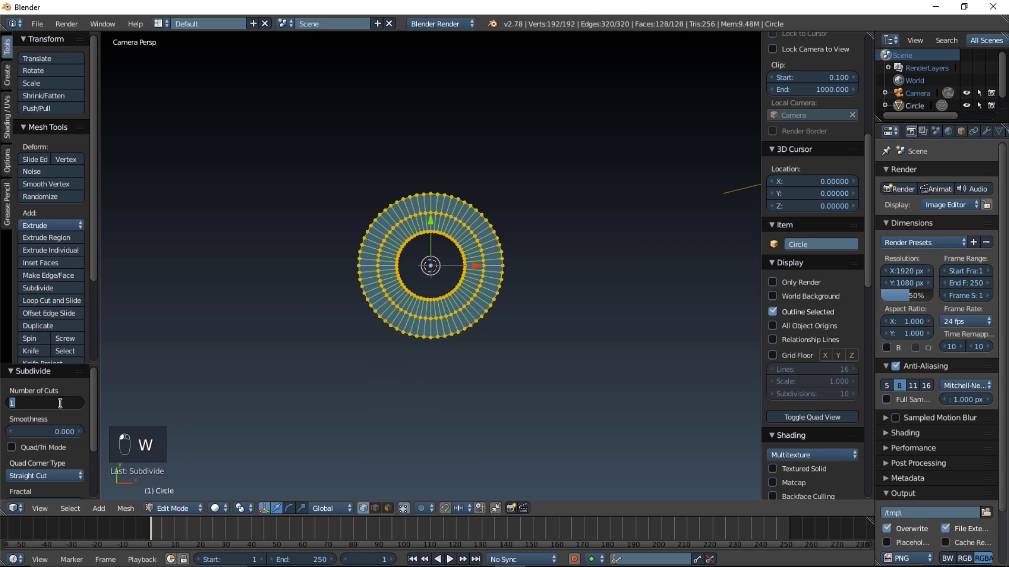
pyautogui.write('3')
pyautogui.press('Return')
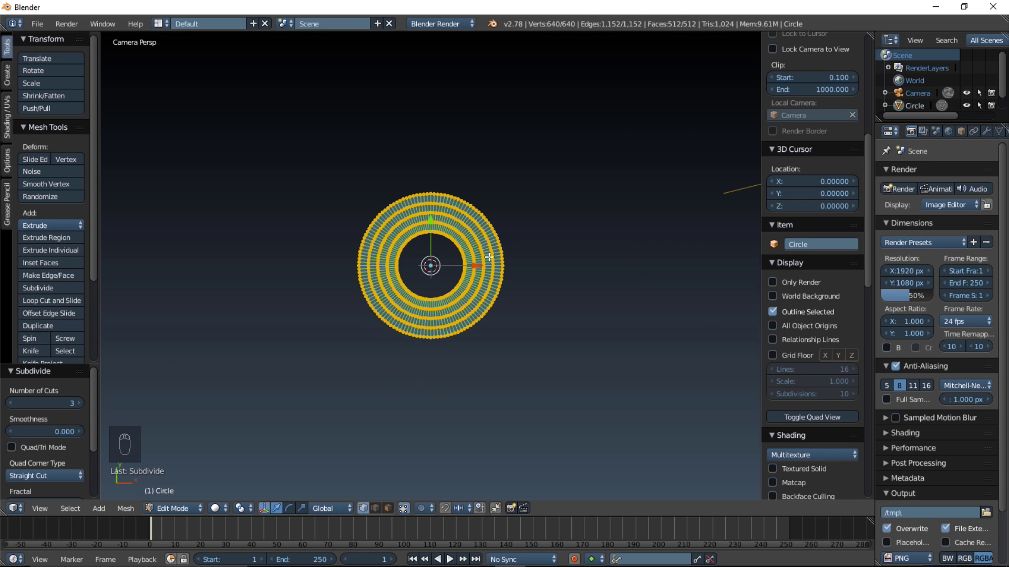
pyautogui.scroll(6, 429, 273)
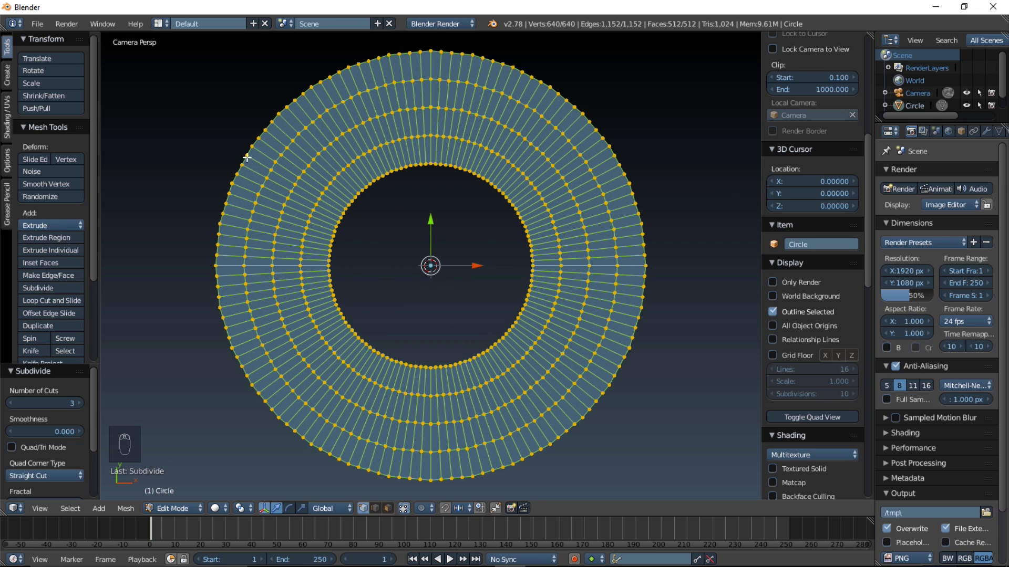
# Step: Delete only the ring's faces, keeping its edges
pyautogui.press('x')
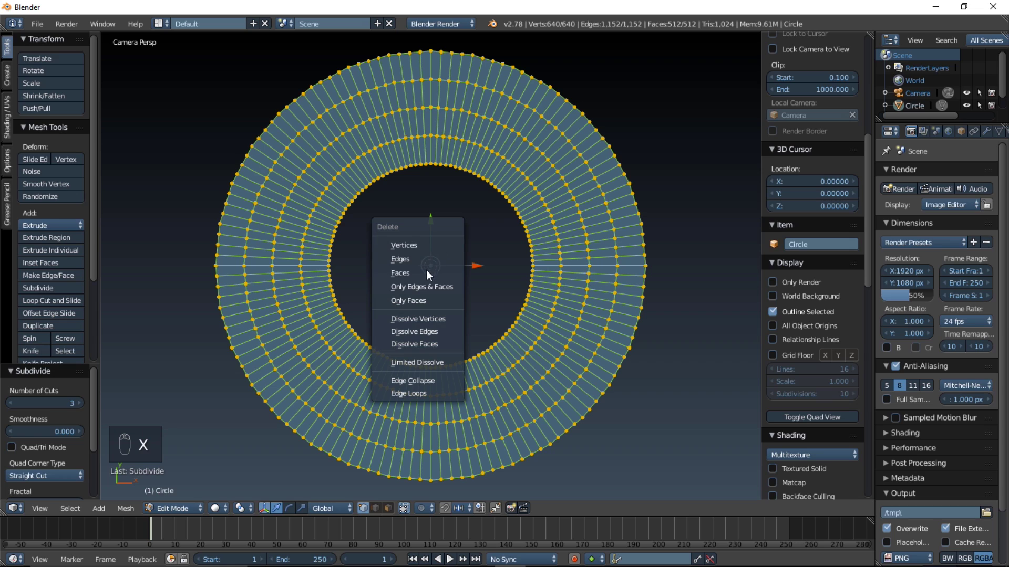
pyautogui.click(406, 299)
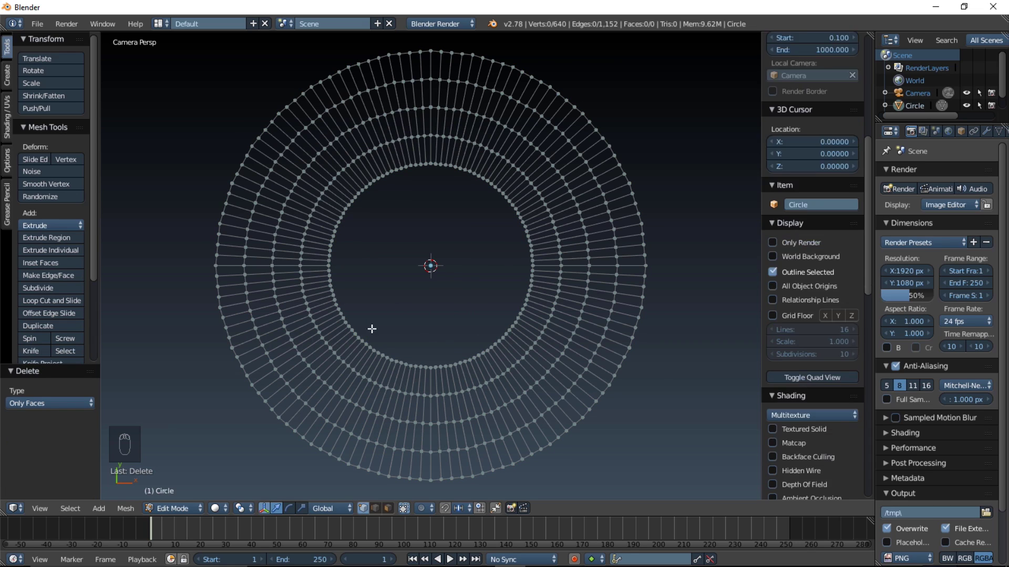
pyautogui.rightClick(272, 410)
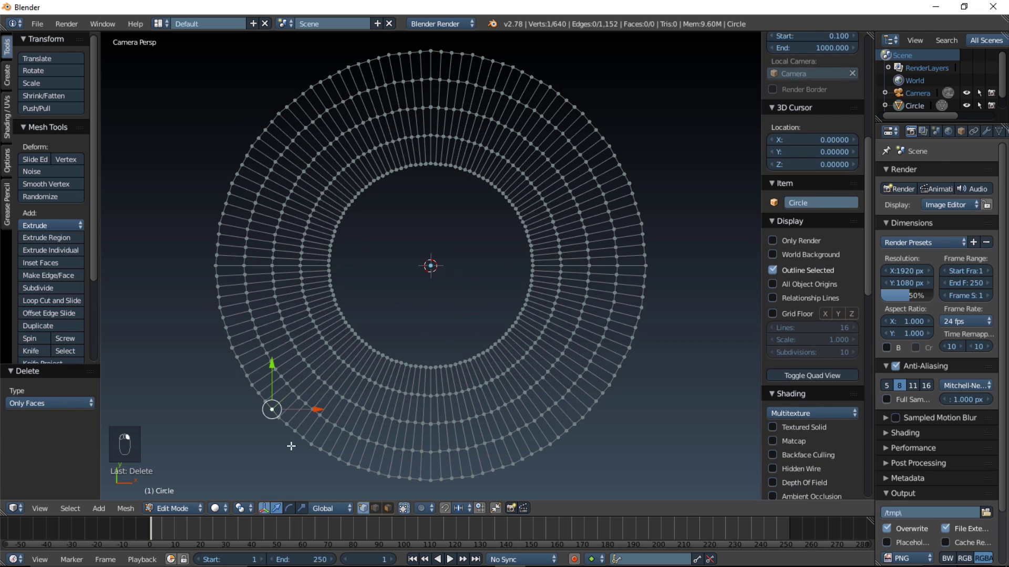
# Step: Randomly select about 52% of the ring's vertices, adjusting the seed and percentage
pyautogui.click(77, 508)
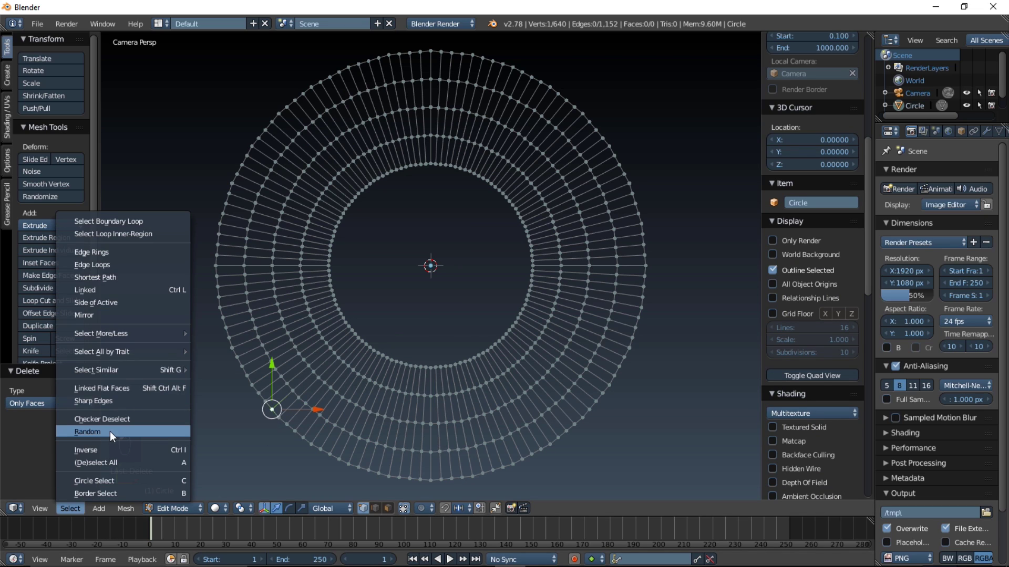
pyautogui.click(109, 431)
pyautogui.moveTo(50, 431); pyautogui.dragTo(79, 417)
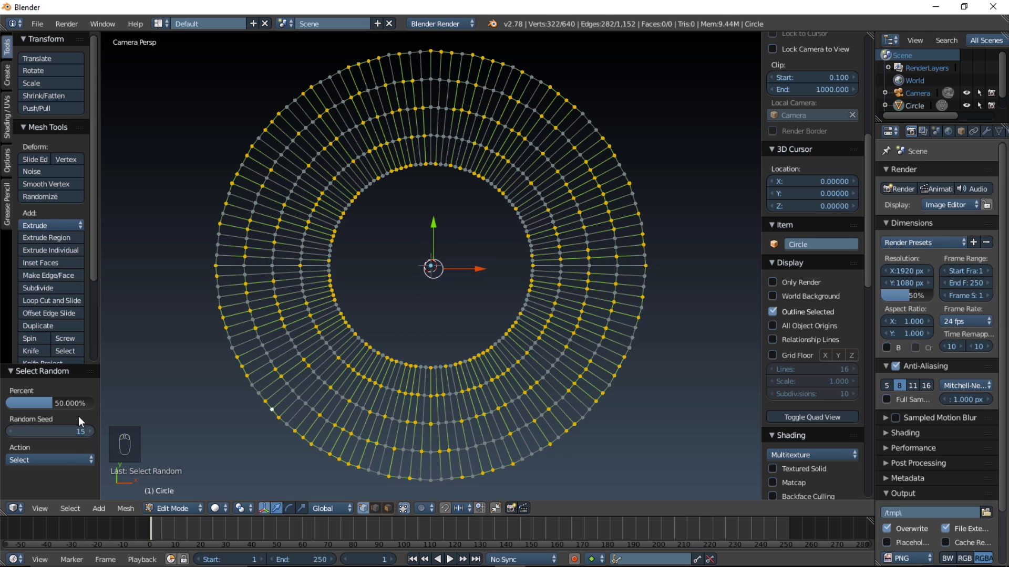
pyautogui.scroll(2, 338, 315)
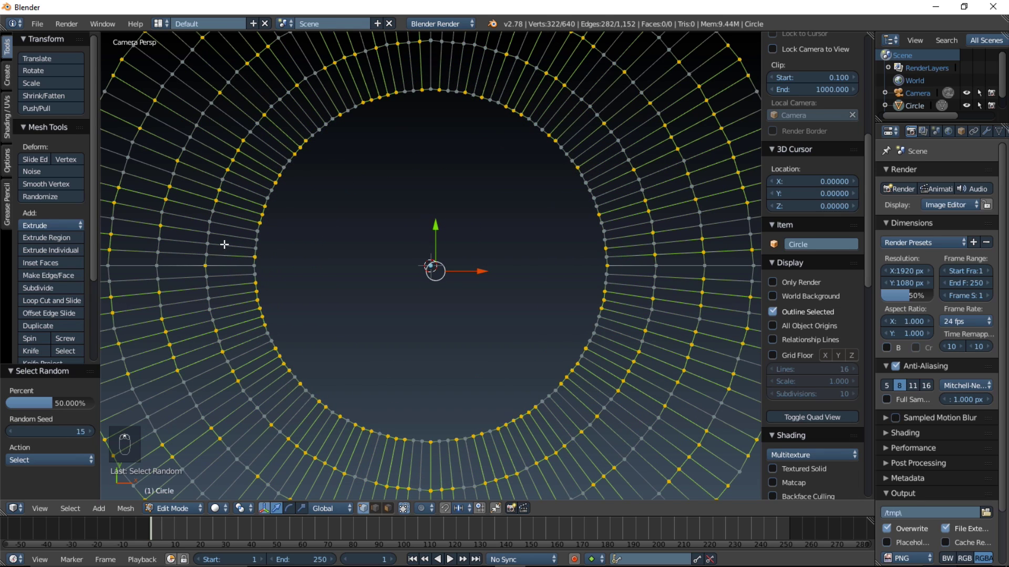
pyautogui.scroll(-2, 225, 240)
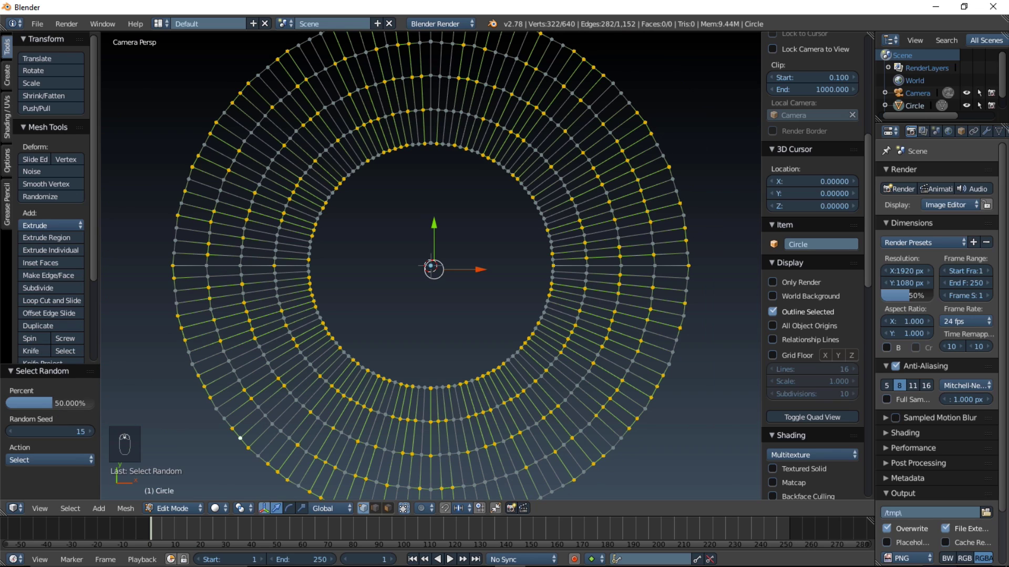
pyautogui.moveTo(79, 403); pyautogui.dragTo(82, 403)
pyautogui.scroll(-4, 361, 258)
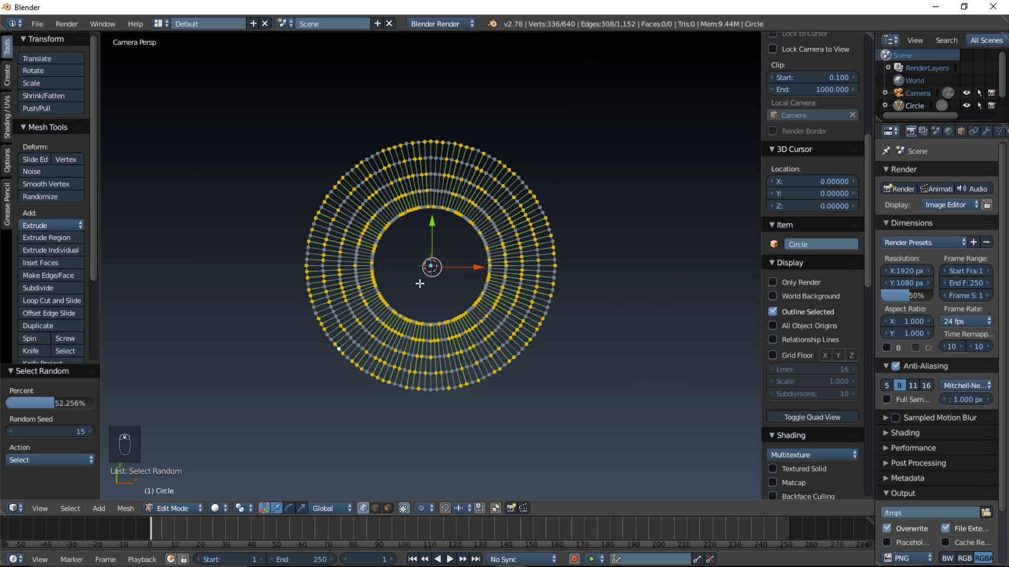
# Step: Delete the randomly selected vertices, leaving scattered line segments
pyautogui.press('x')
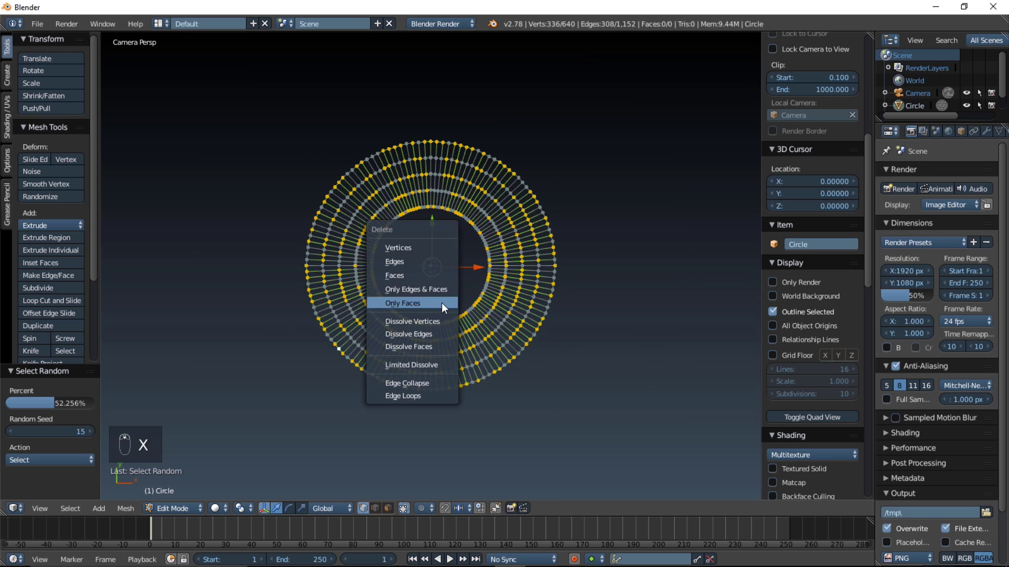
pyautogui.click(409, 247)
pyautogui.scroll(-4, 504, 430)
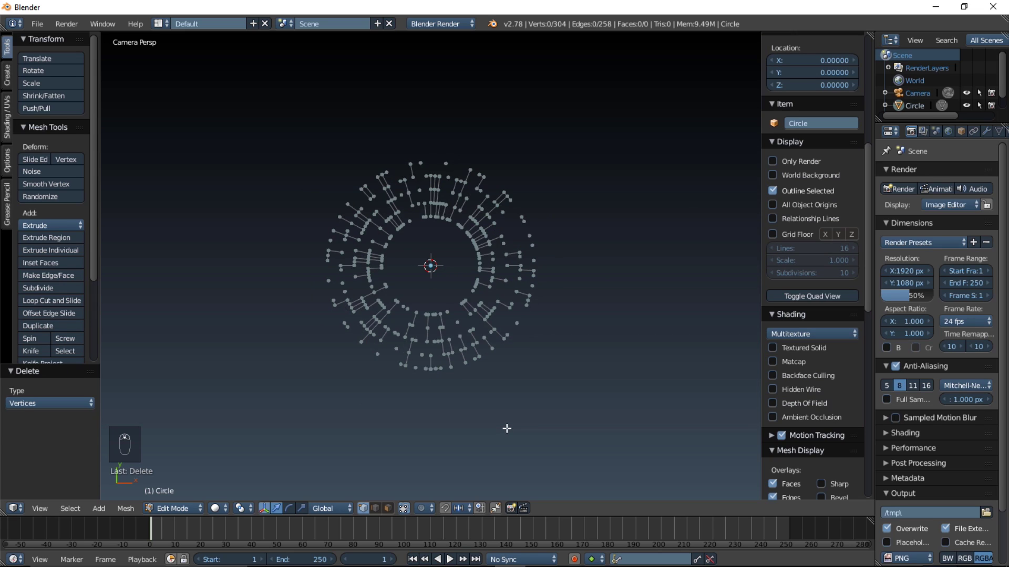
pyautogui.scroll(-2, 498, 354)
pyautogui.scroll(2, 498, 354)
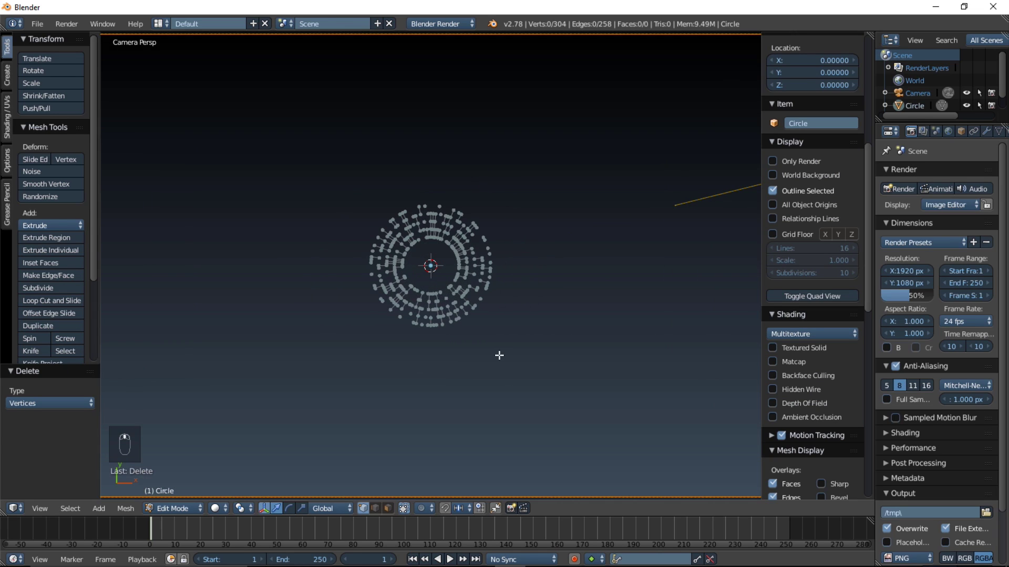
pyautogui.scroll(-2, 497, 354)
# Step: Return to Object Mode and scale the ring up by 3.442
pyautogui.press('Tab')
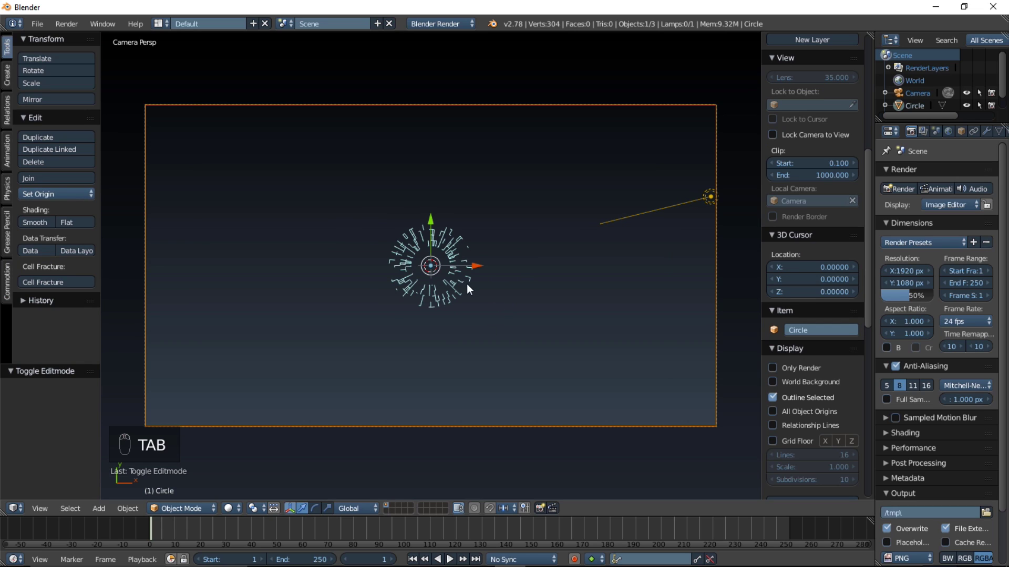
pyautogui.scroll(1, 466, 284)
pyautogui.scroll(2, 462, 309)
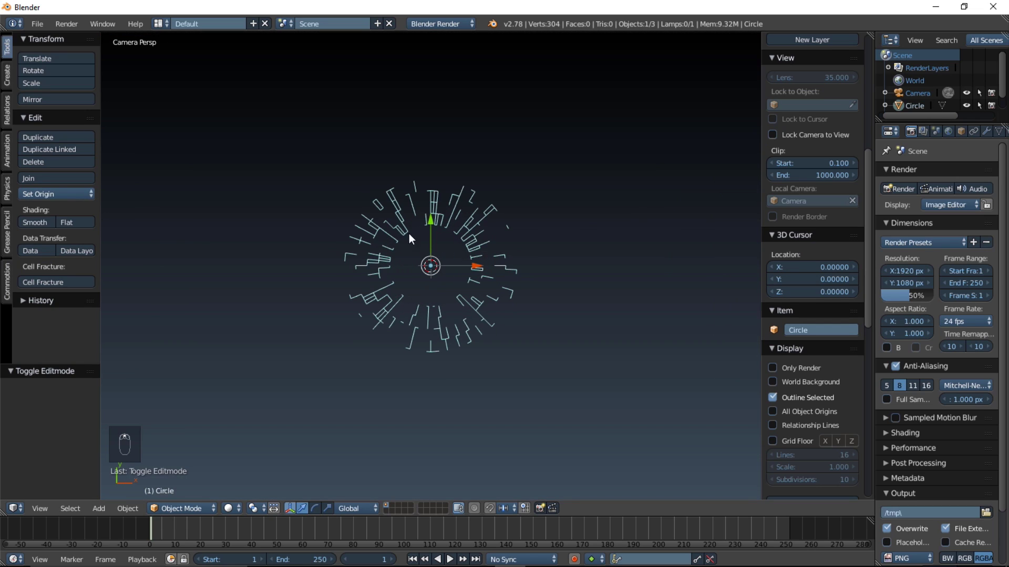
pyautogui.scroll(-3, 487, 297)
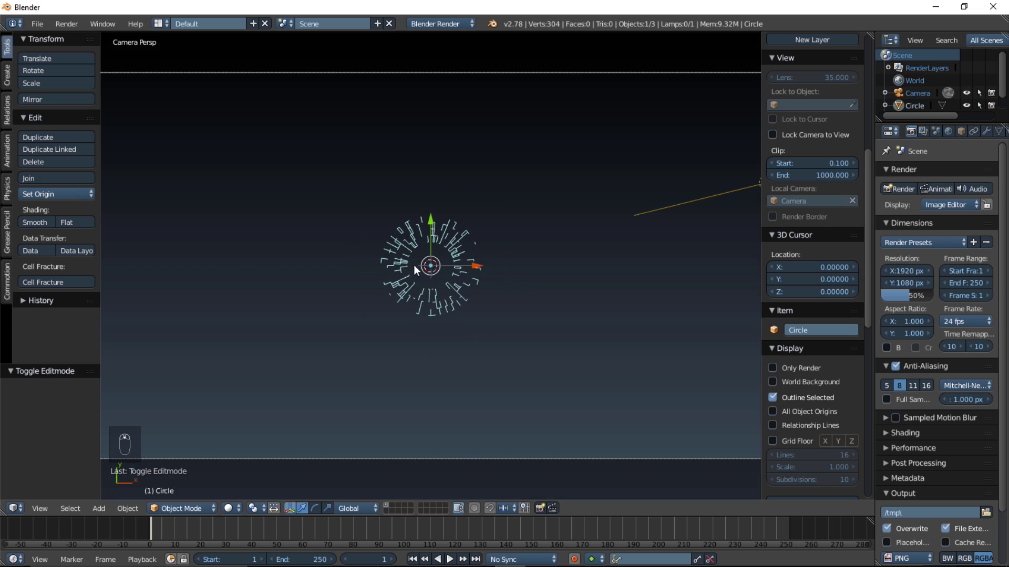
pyautogui.press('s')
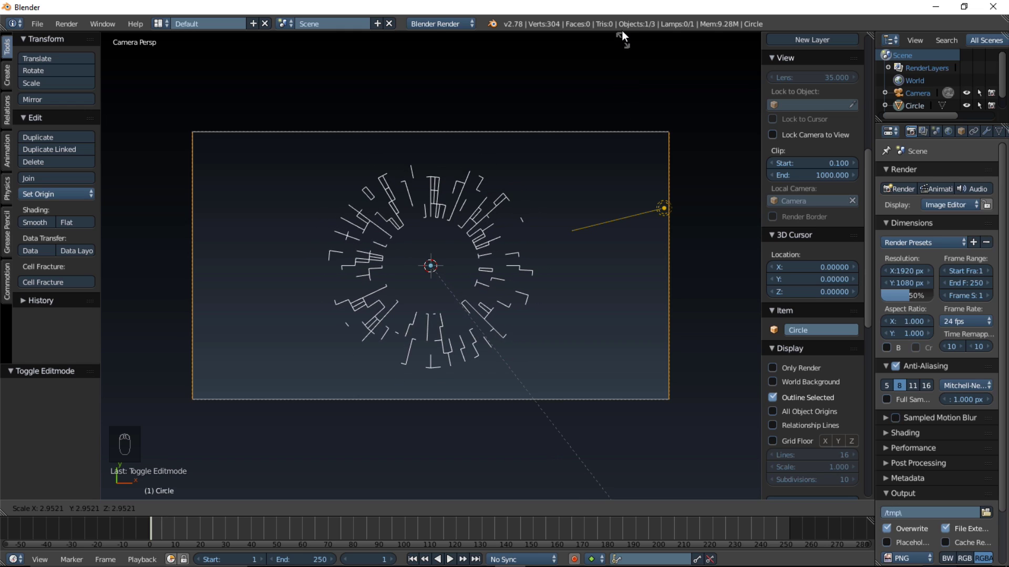
pyautogui.click(663, 82)
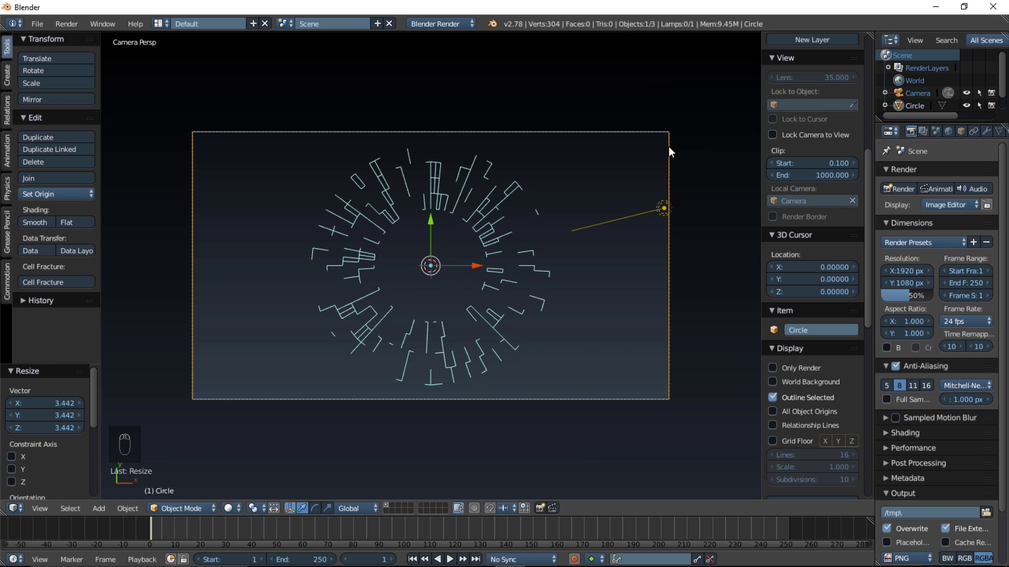
# Step: Duplicate the ring, place the copy up-left outside the camera frame, and reselect the original
pyautogui.hotkey('shift', 'd')
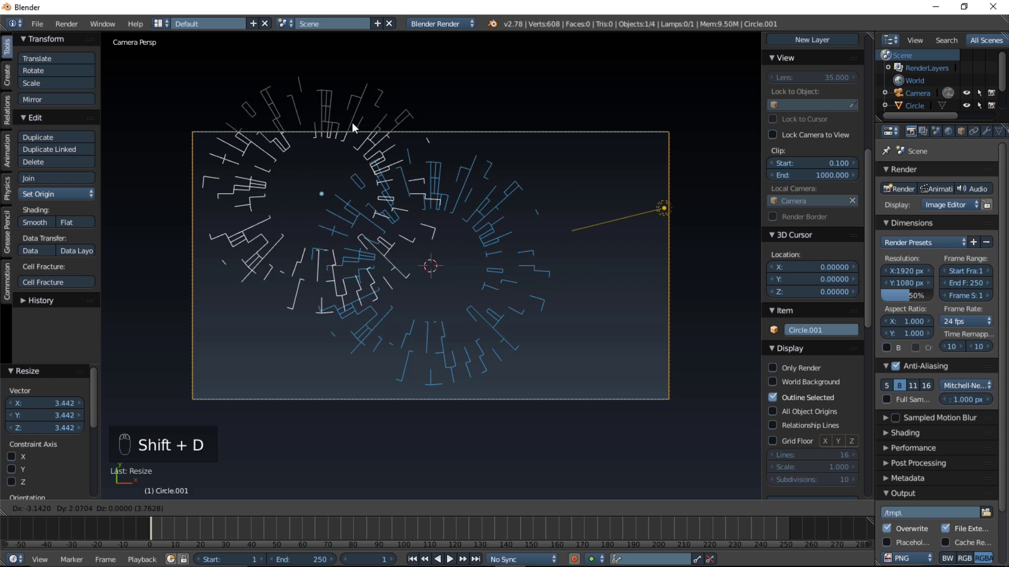
pyautogui.click(195, 68)
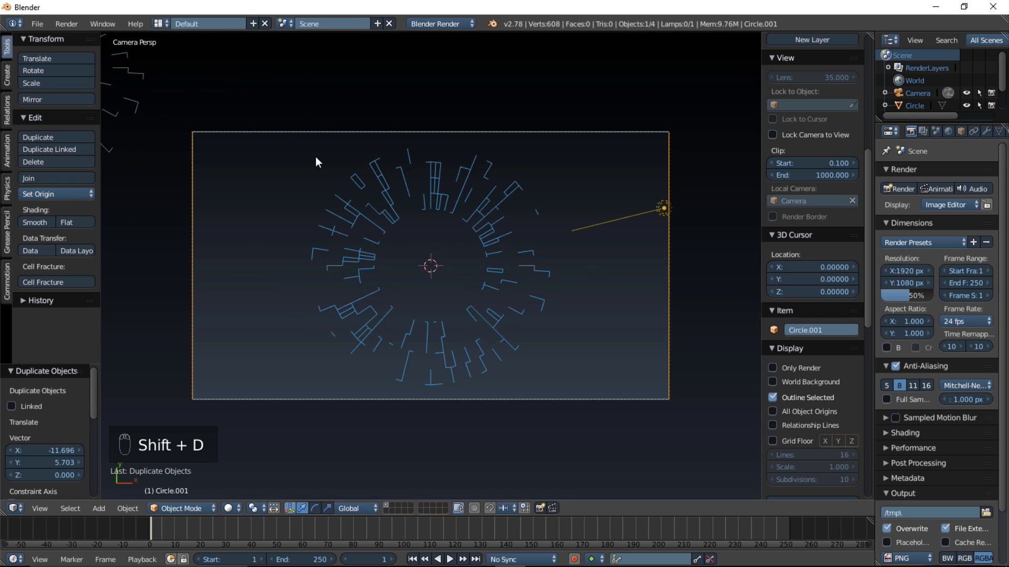
pyautogui.rightClick(384, 180)
pyautogui.scroll(-2, 440, 267)
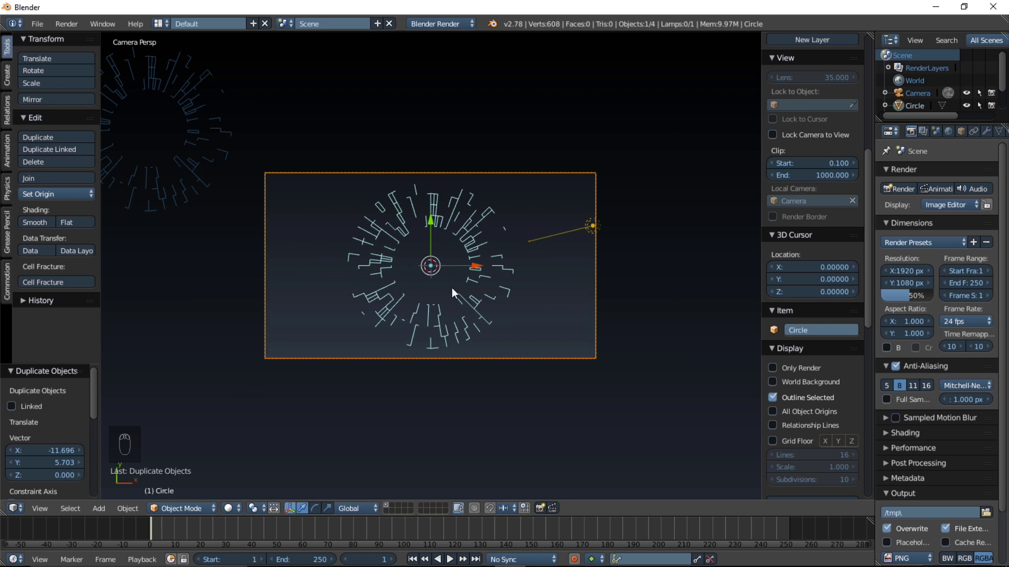
pyautogui.scroll(1, 462, 264)
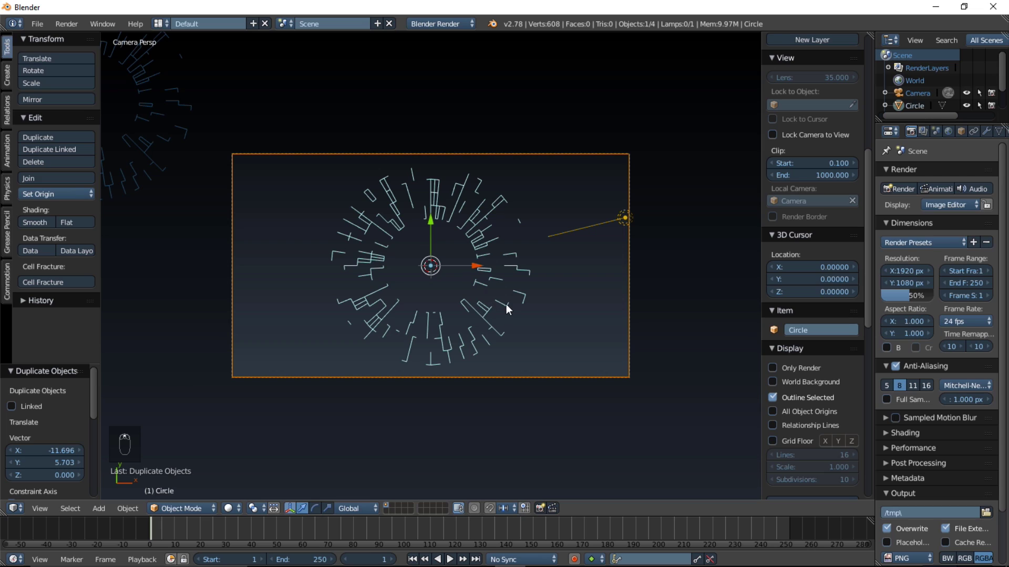
pyautogui.hotkey('alt', 'c')
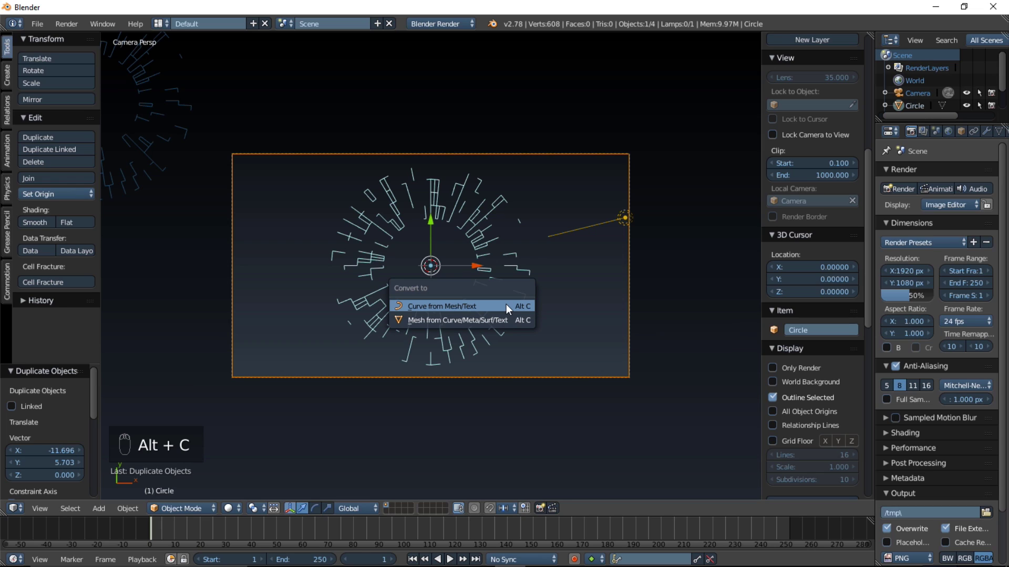
# Step: Convert the ring to a curve and add a Bezier circle scaled down to 0.001
pyautogui.click(505, 305)
pyautogui.hotkey('shift', 'a')
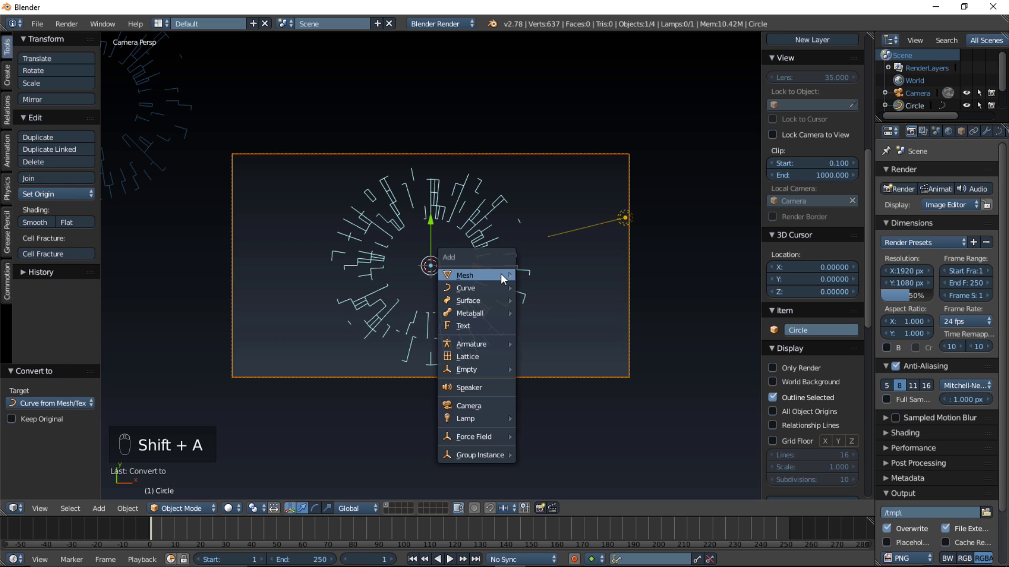
pyautogui.moveTo(481, 290)
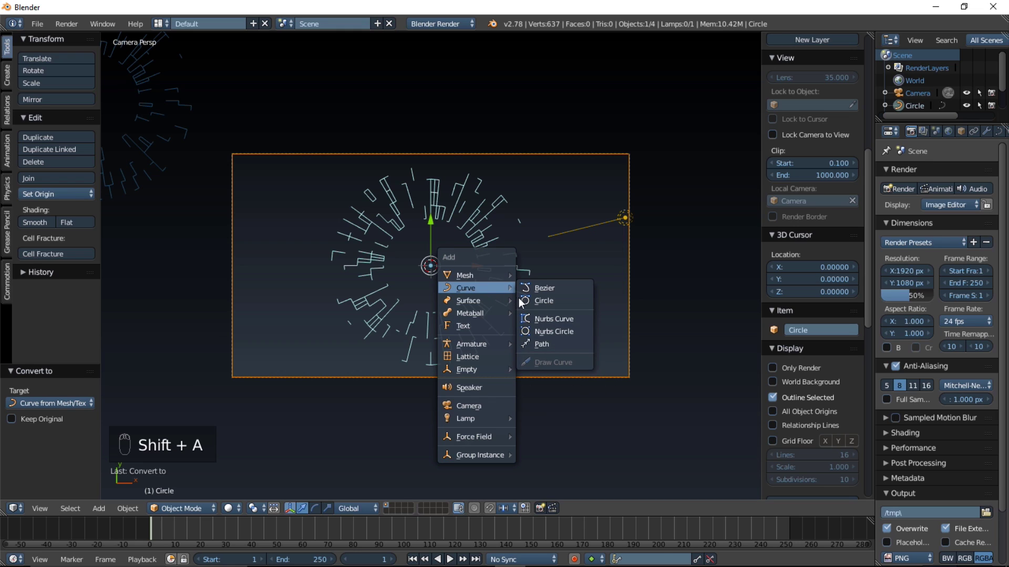
pyautogui.click(536, 302)
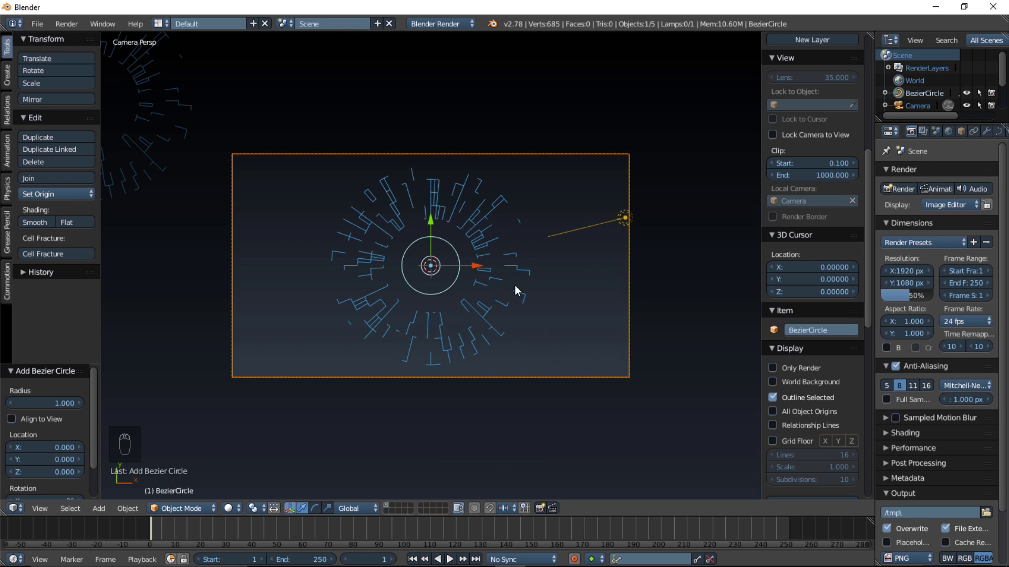
pyautogui.scroll(4, 454, 273)
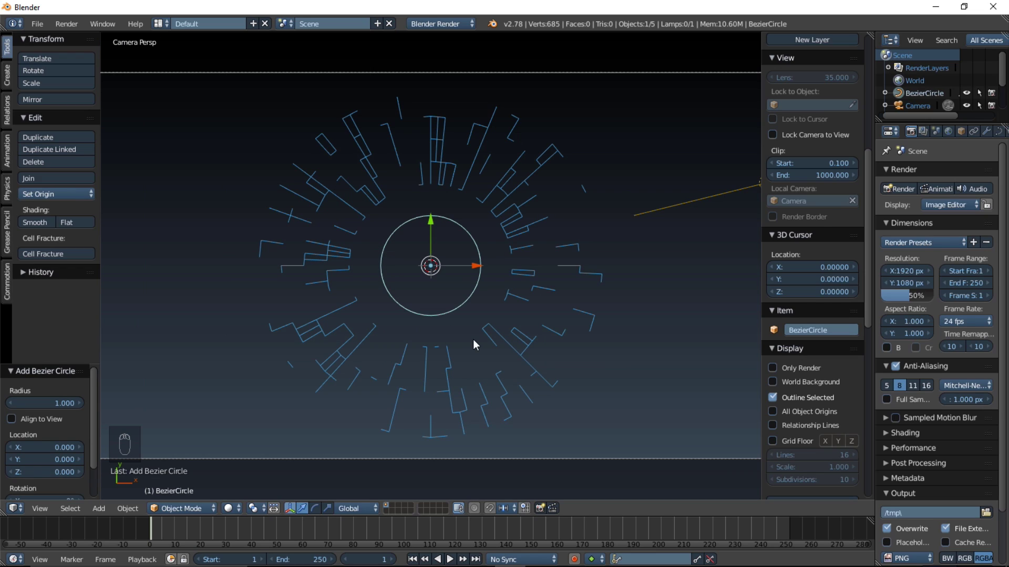
pyautogui.press('s')
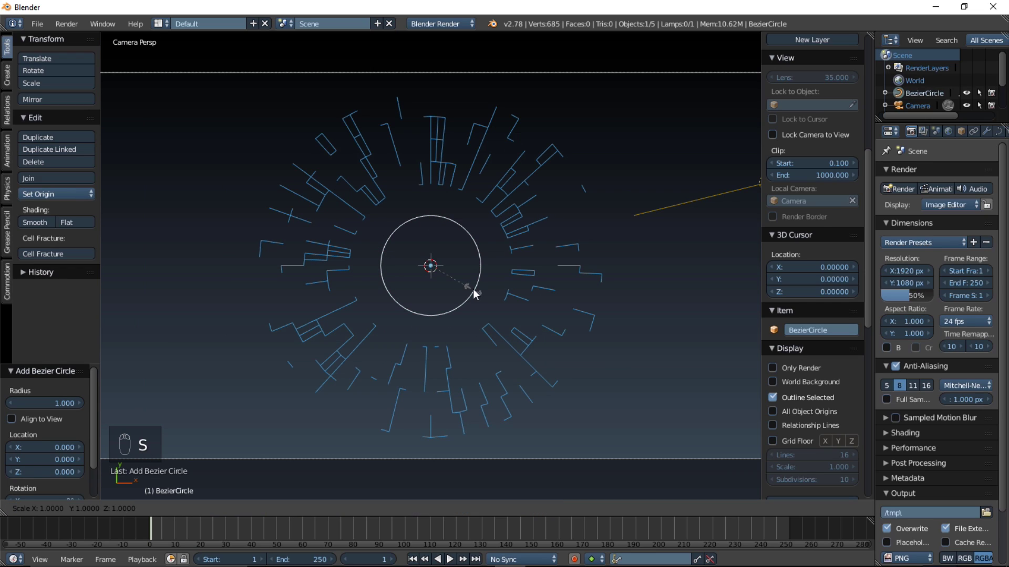
pyautogui.write('0.001')
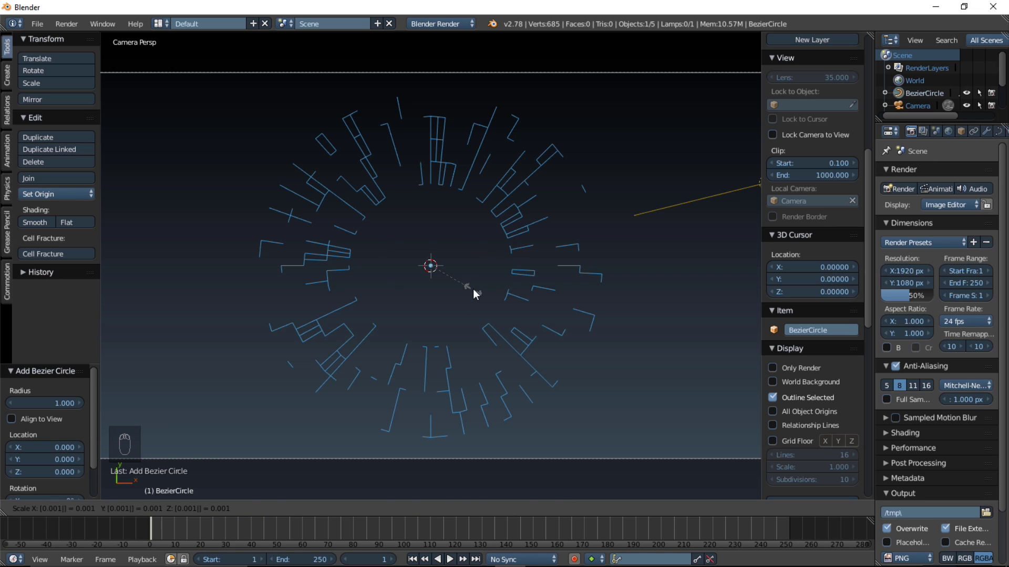
pyautogui.press('Return')
pyautogui.scroll(-3, 473, 289)
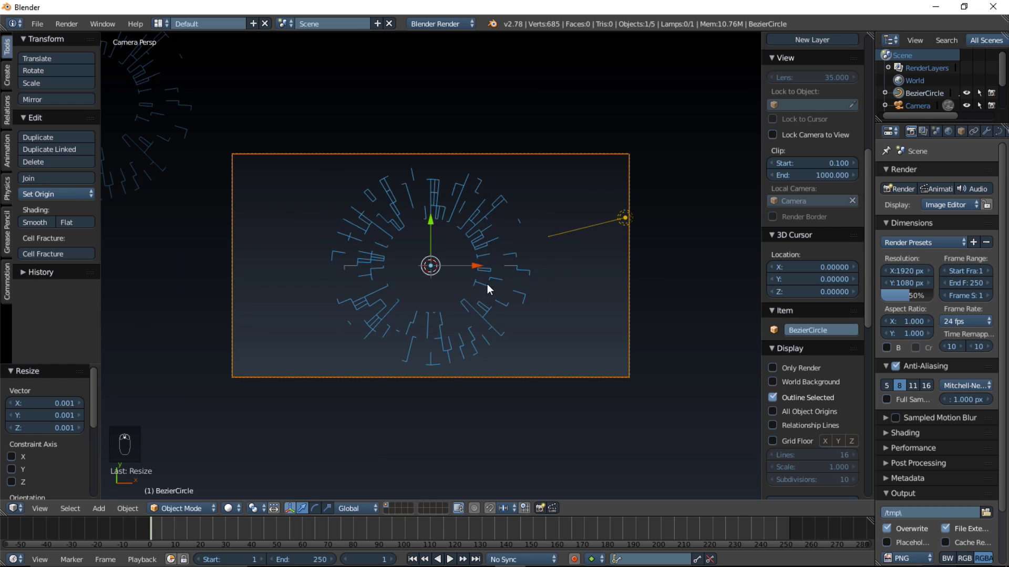
# Step: Move the tiny Bezier circle to the left of the ring and reselect the ring curve
pyautogui.press('g')
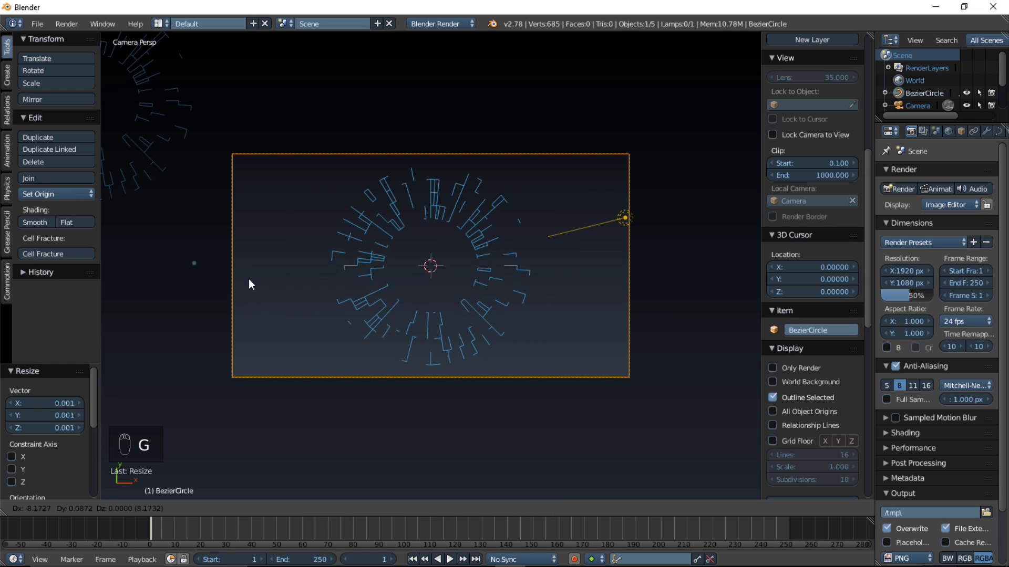
pyautogui.click(248, 279)
pyautogui.rightClick(399, 303)
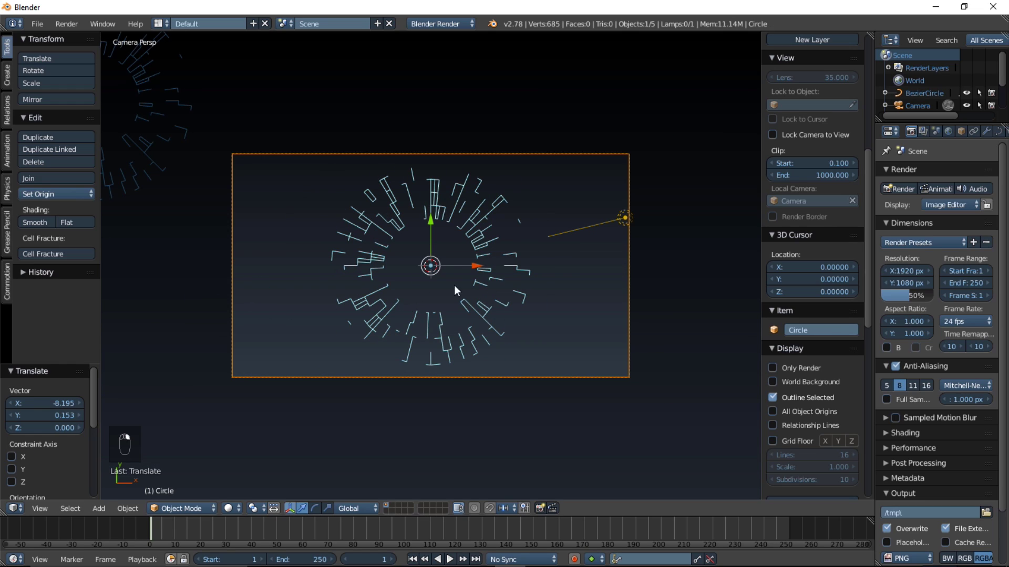
pyautogui.scroll(-3, 994, 138)
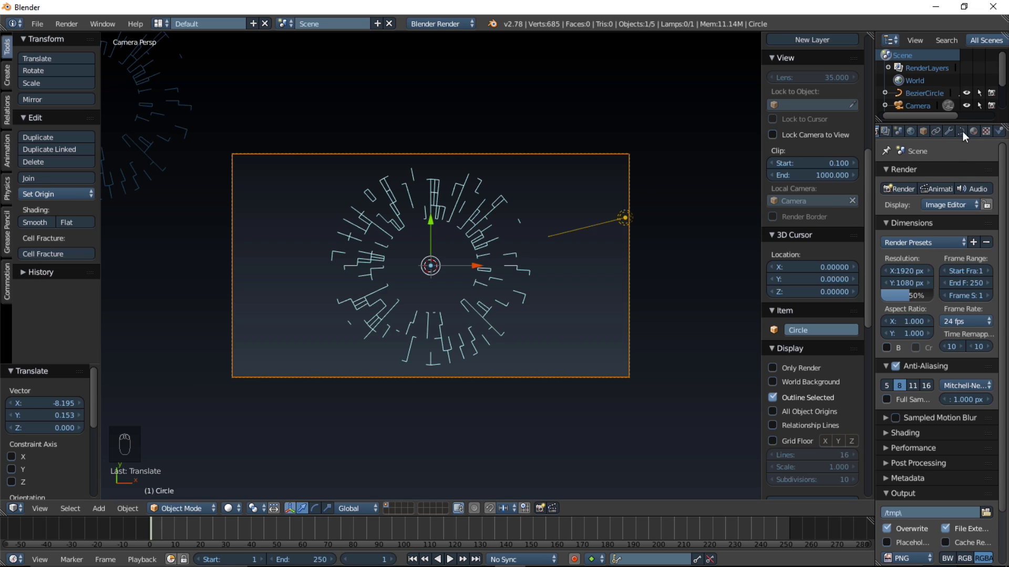
# Step: Set the ring curve's Bevel Object to BezierCircle and adjust Bevel Factor Start
pyautogui.click(961, 131)
pyautogui.click(969, 404)
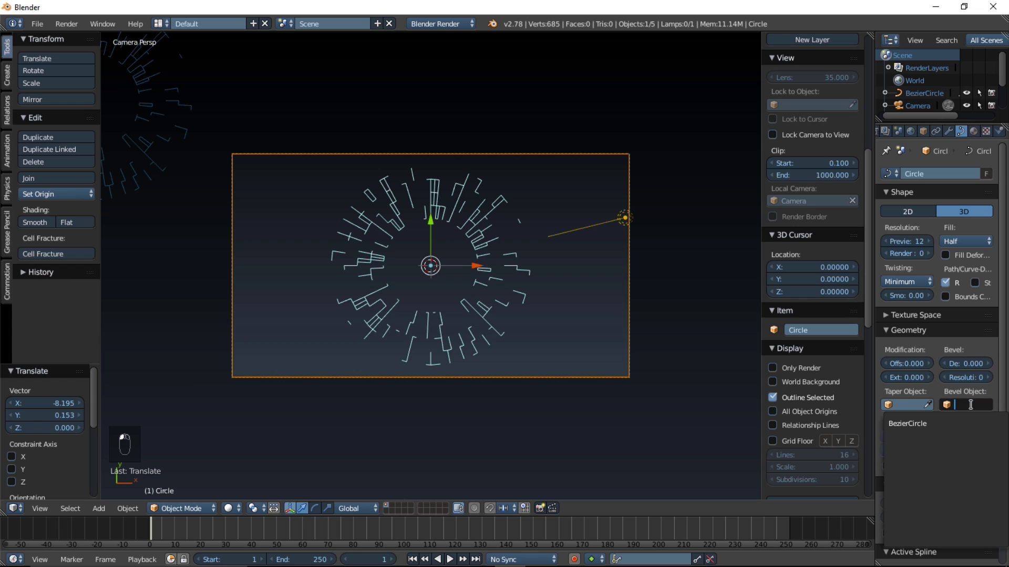
pyautogui.click(934, 424)
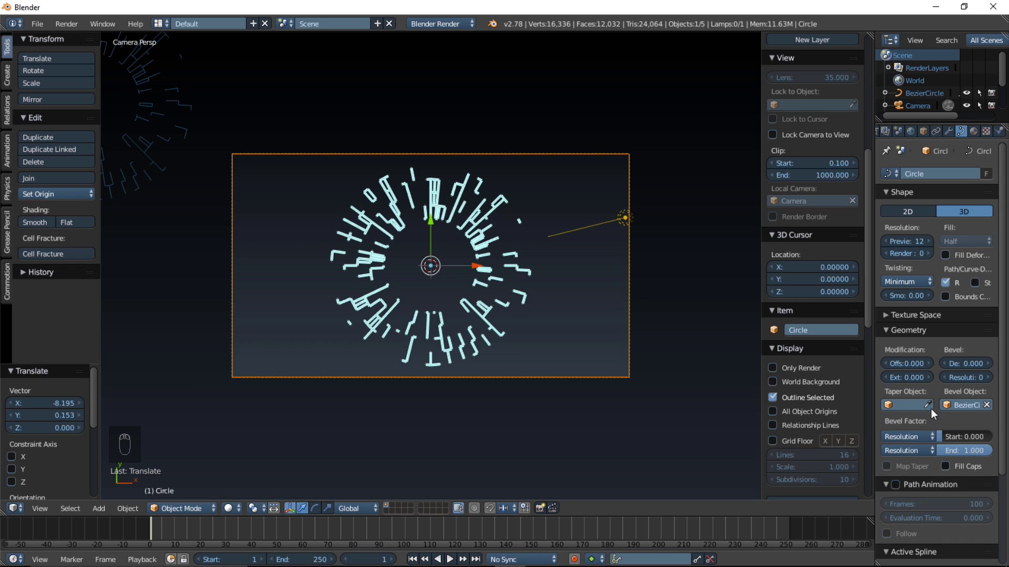
pyautogui.scroll(5, 580, 322)
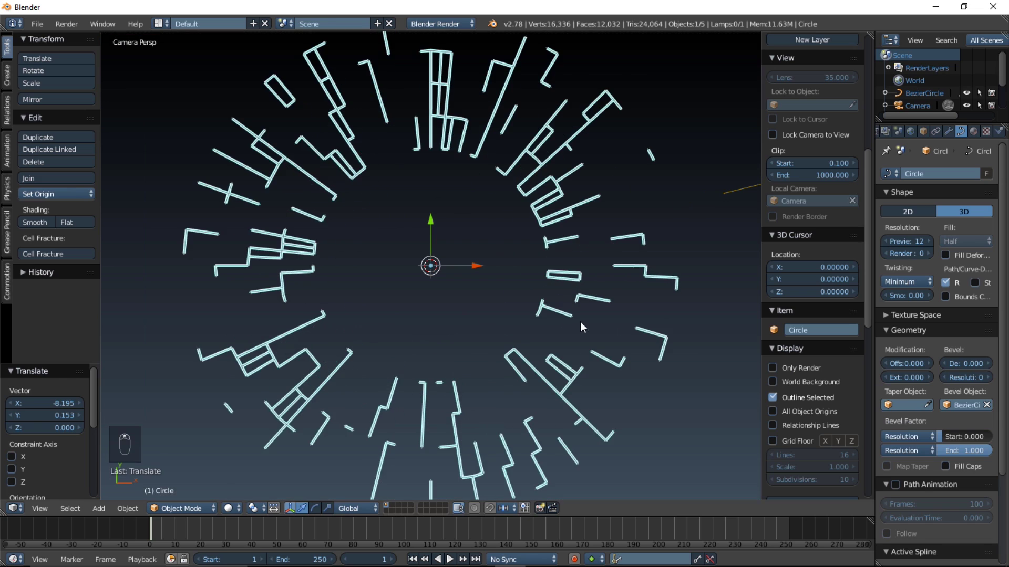
pyautogui.scroll(1, 580, 321)
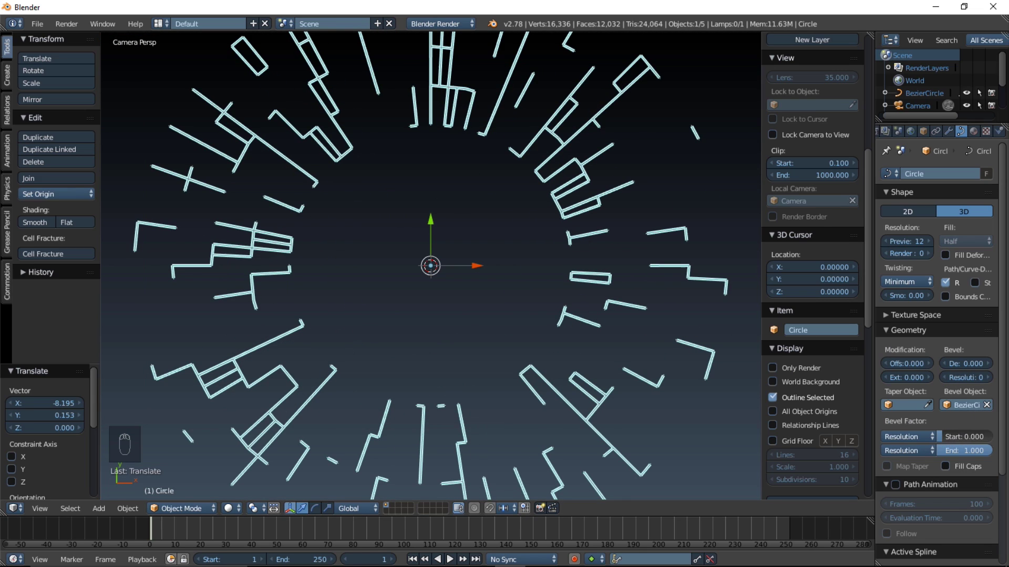
pyautogui.moveTo(963, 436)
pyautogui.mouseDown()
pyautogui.moveTo(998, 436)
pyautogui.moveTo(964, 437)
pyautogui.mouseUp()
pyautogui.scroll(-4, 642, 349)
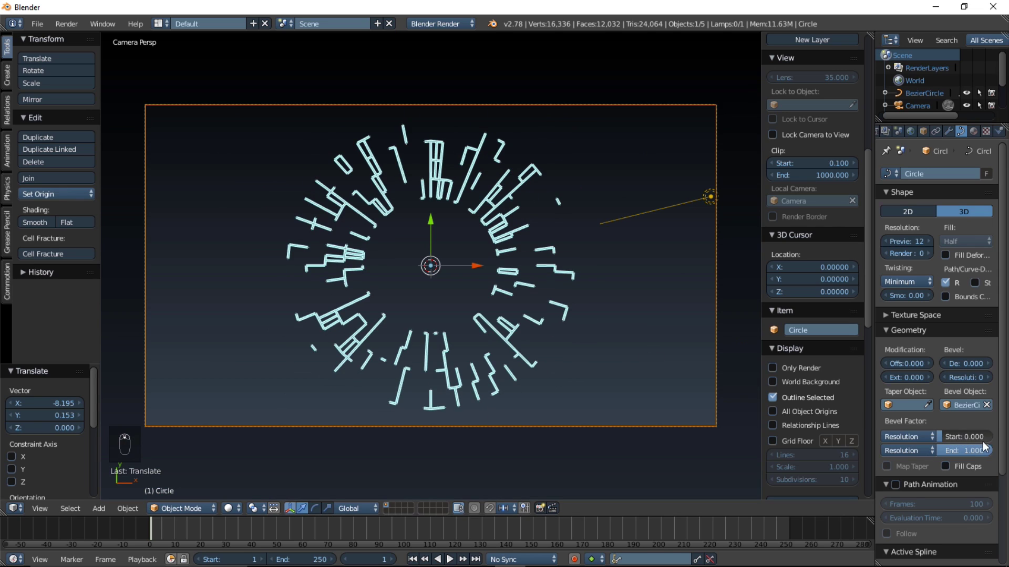
pyautogui.scroll(3, 622, 298)
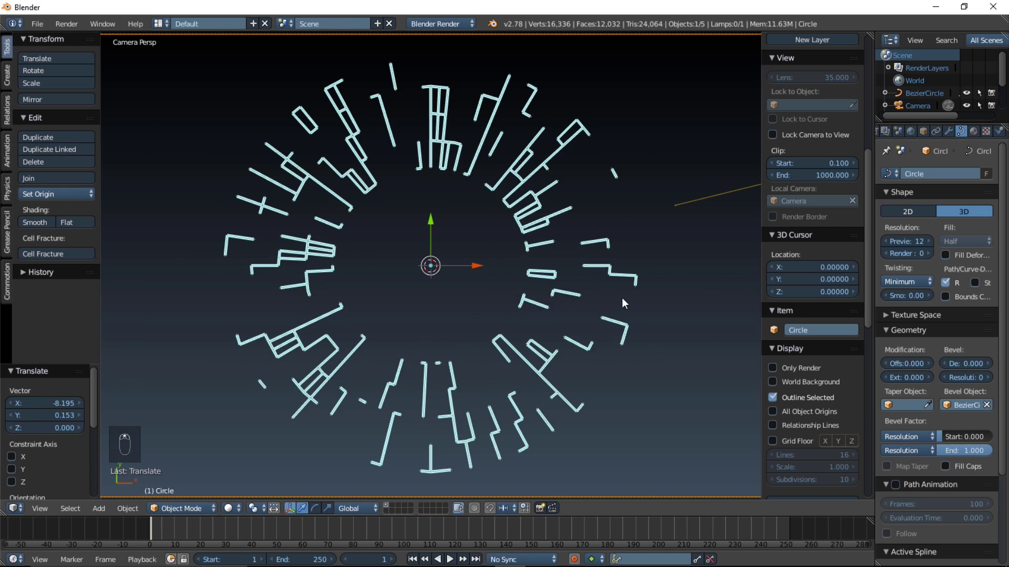
pyautogui.scroll(-3, 622, 297)
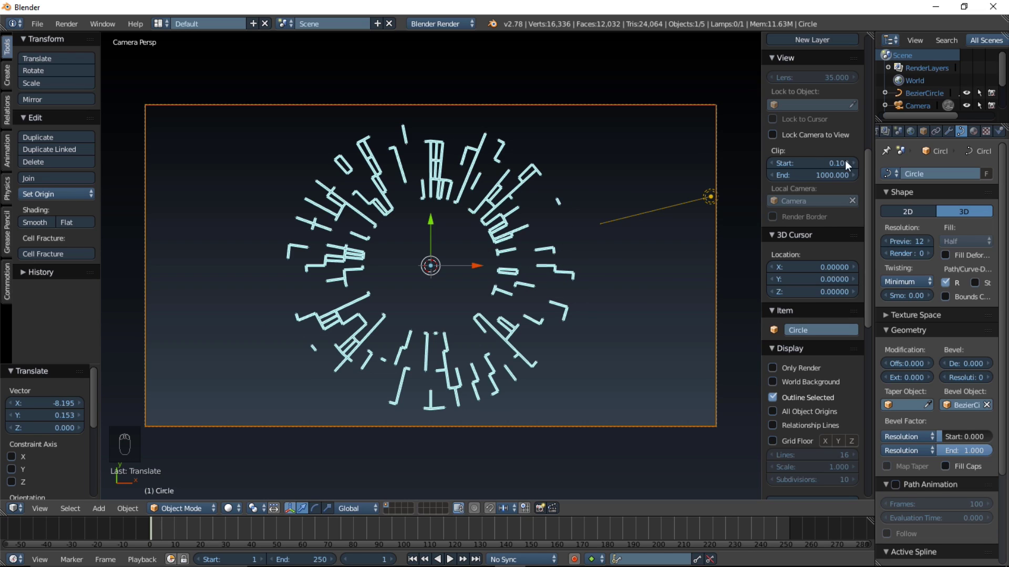
# Step: Assign a new material, Material.001, to the ring and adjust its emission
pyautogui.scroll(-2, 916, 132)
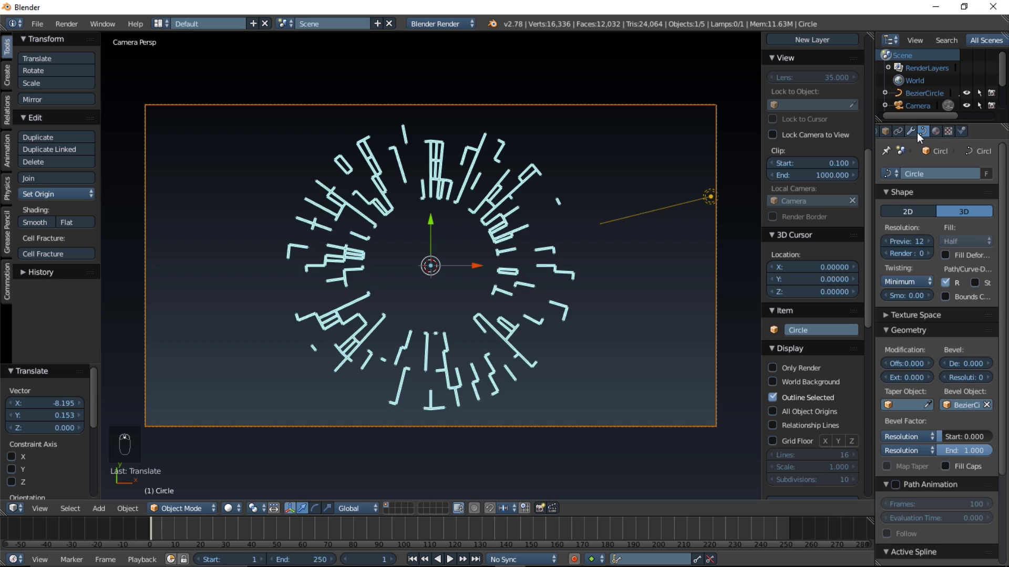
pyautogui.click(960, 131)
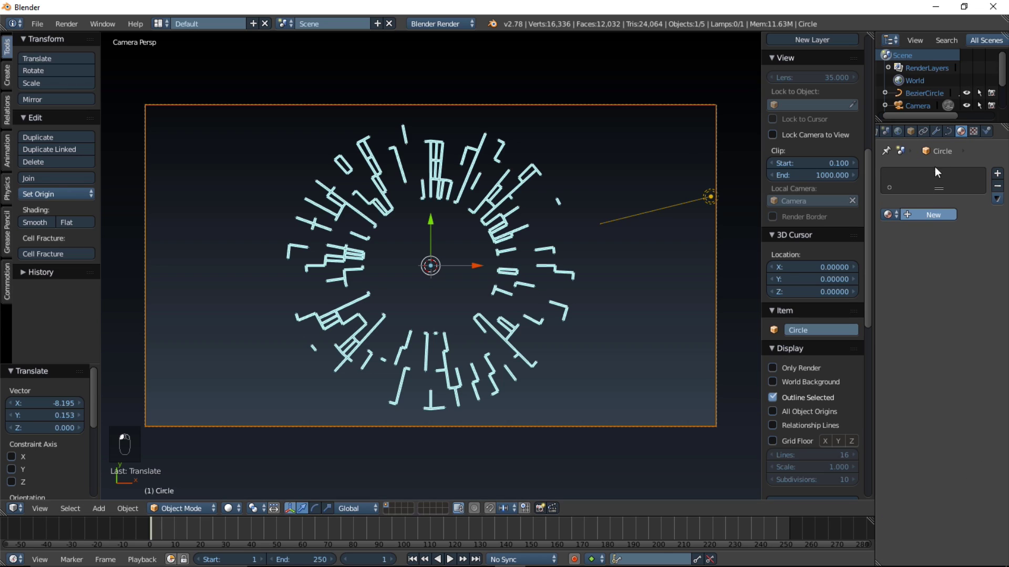
pyautogui.click(926, 217)
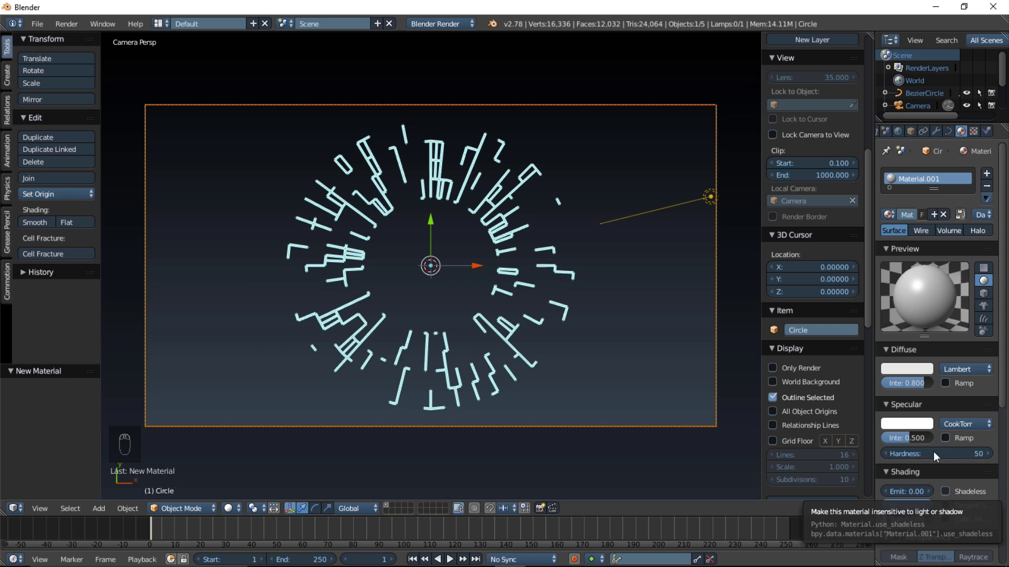
pyautogui.click(912, 486)
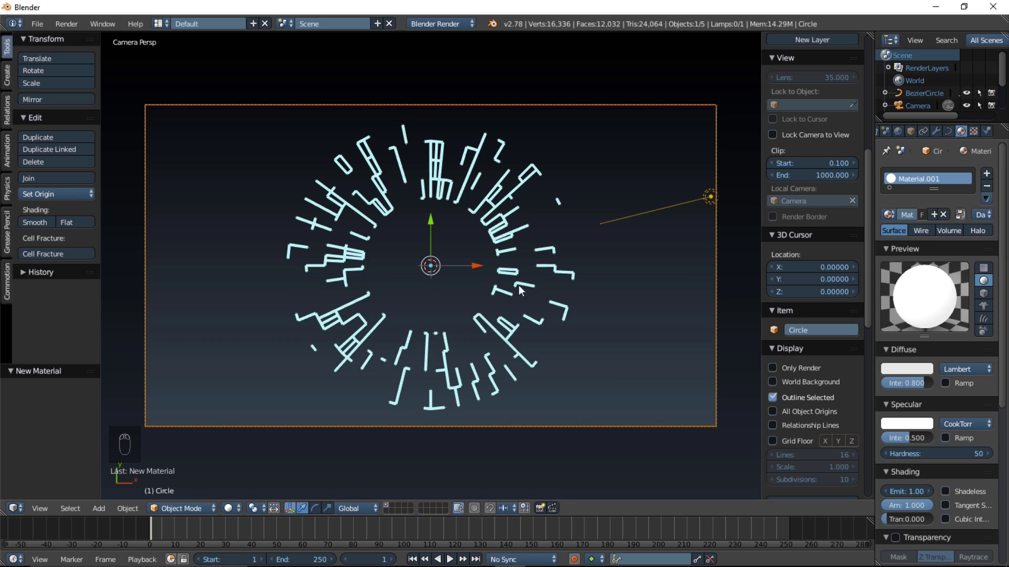
pyautogui.click(946, 130)
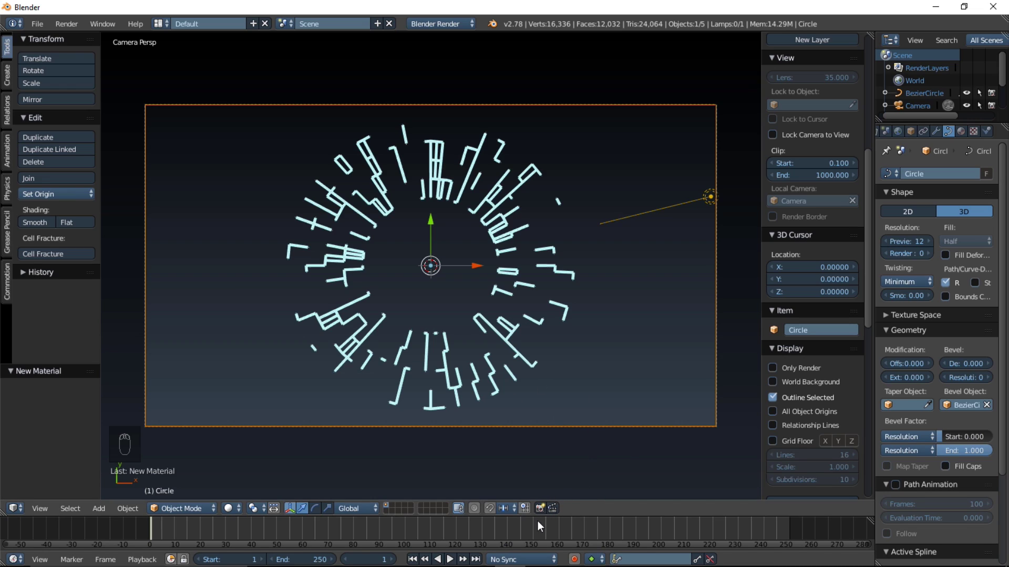
# Step: Set the timeline playback Sync Mode to AV-sync
pyautogui.click(522, 559)
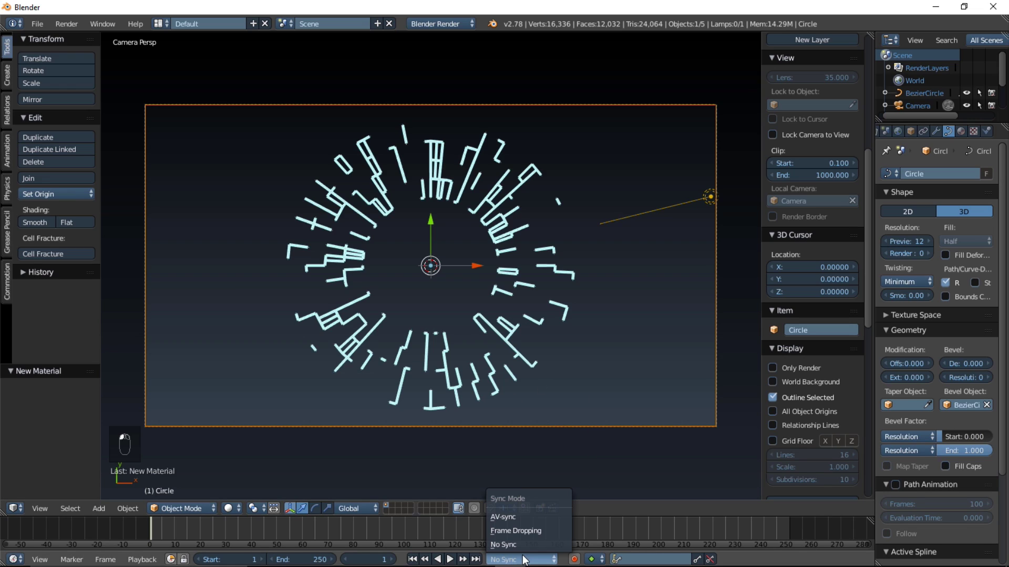
pyautogui.click(502, 516)
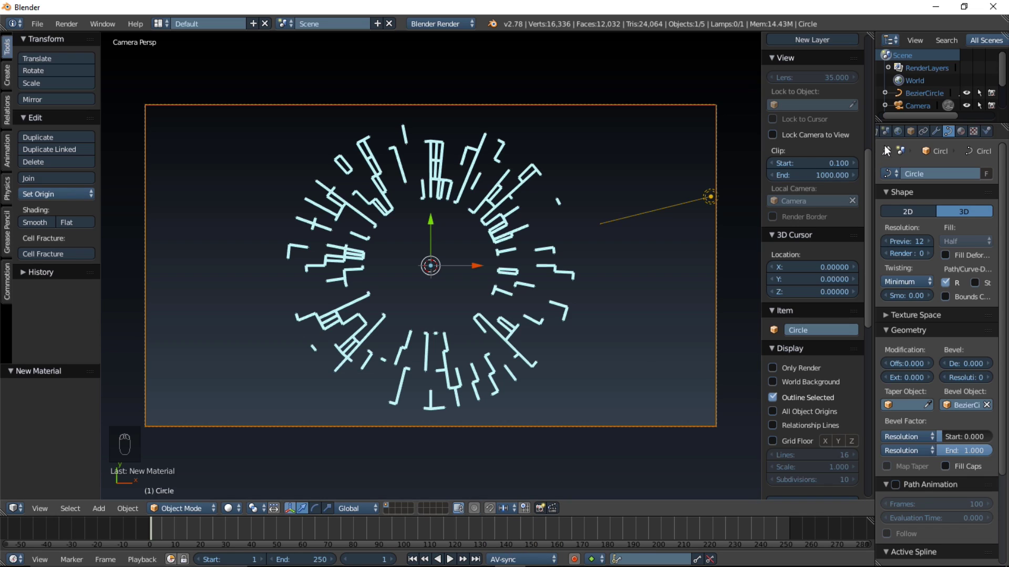
pyautogui.scroll(2, 887, 128)
# Step: Set the scene frame rate to 60 fps in Render properties
pyautogui.click(887, 130)
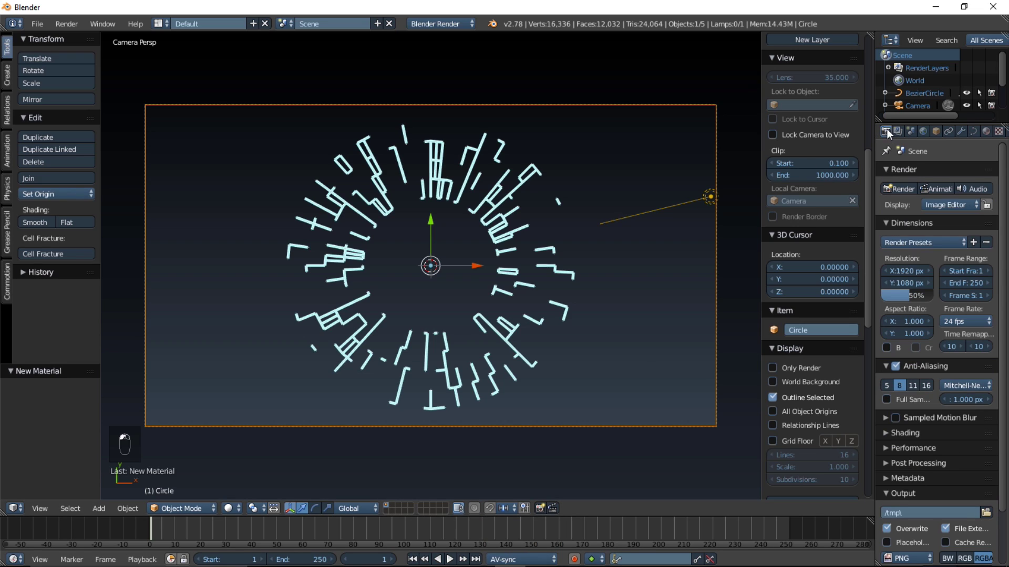
pyautogui.click(970, 317)
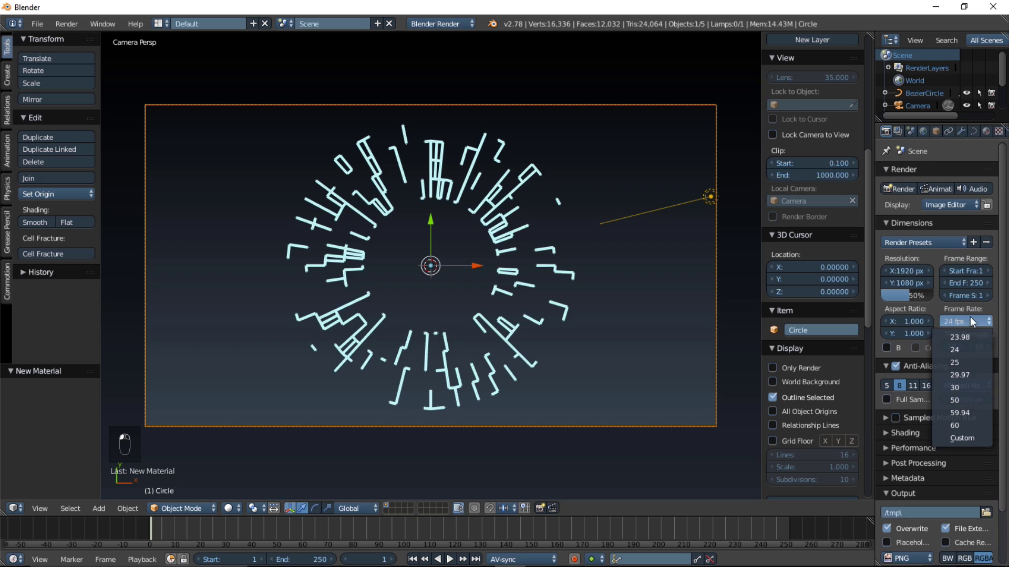
pyautogui.click(960, 427)
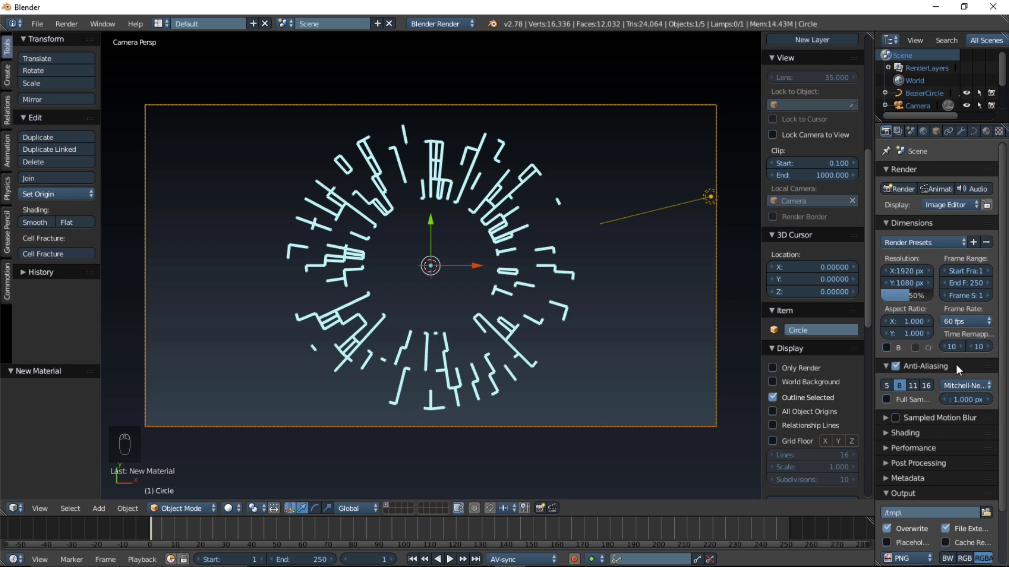
pyautogui.click(974, 131)
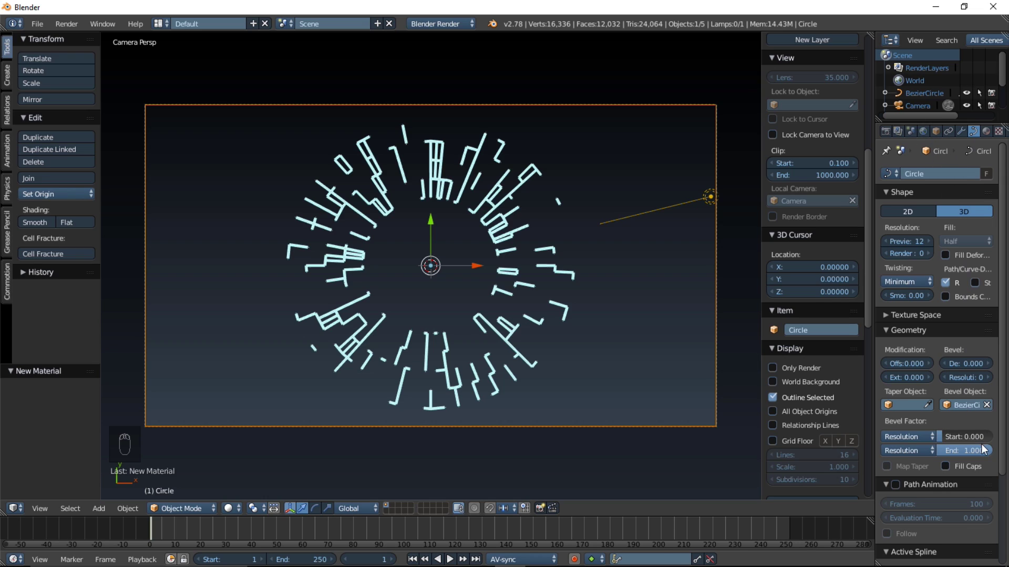
# Step: Lower Bevel Factor End and keyframe Bevel Factor Start and End at frame 1
pyautogui.moveTo(985, 450); pyautogui.dragTo(954, 435)
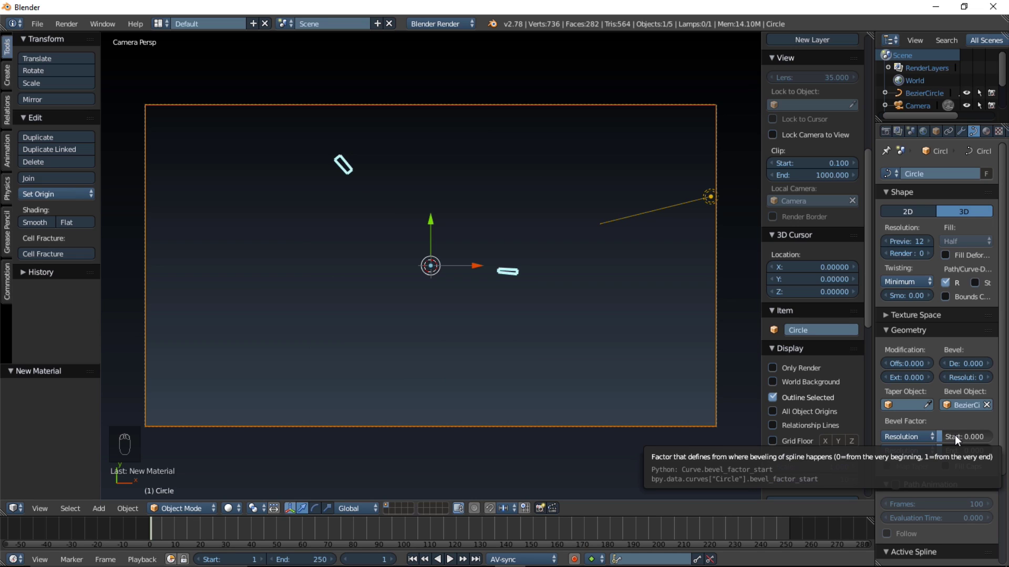
pyautogui.press('i')
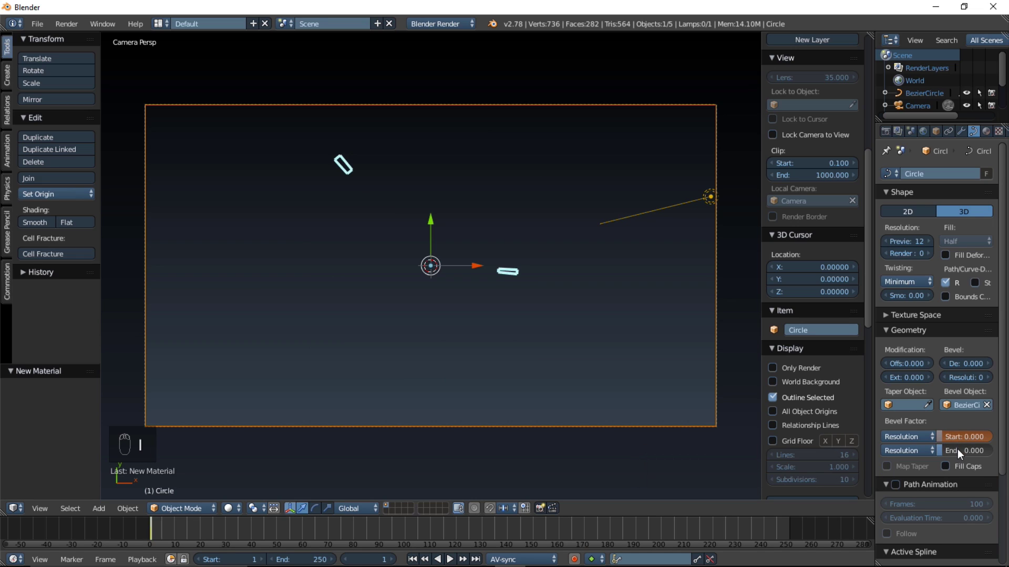
pyautogui.press('i')
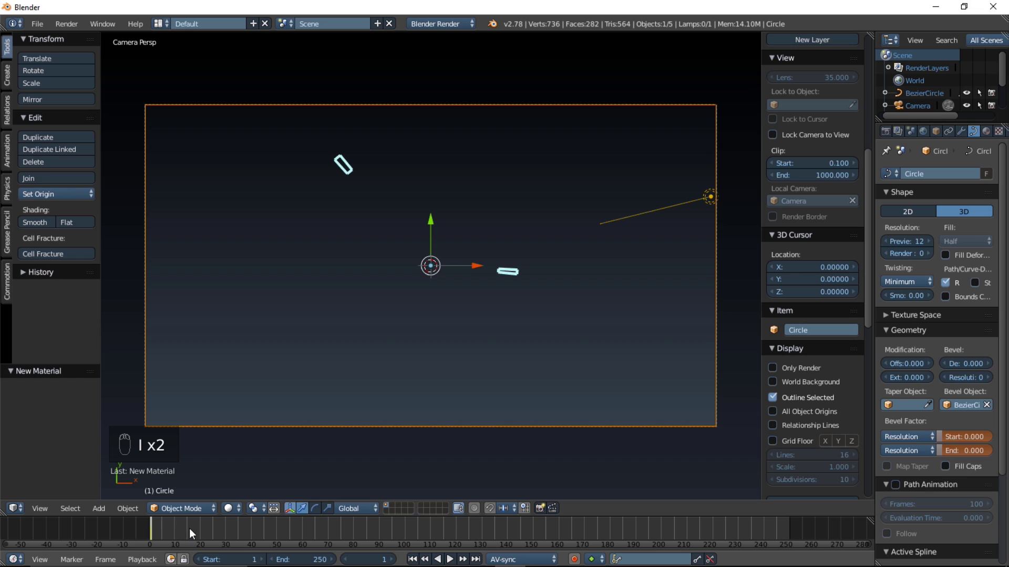
# Step: At frame 28, raise the bevel factors, keyframe them, and preview playback
pyautogui.moveTo(208, 525); pyautogui.dragTo(220, 526)
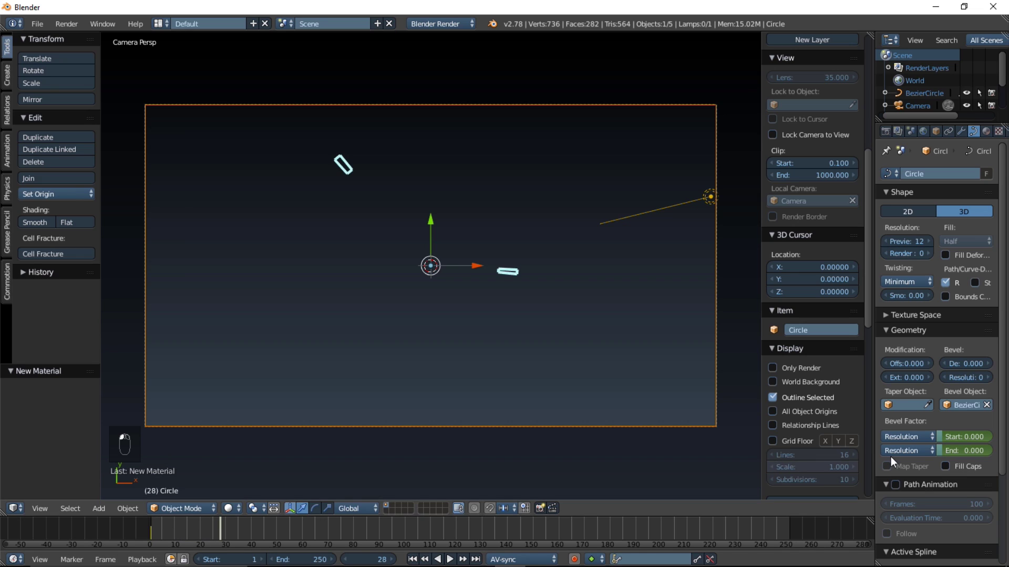
pyautogui.moveTo(945, 450); pyautogui.dragTo(985, 450)
pyautogui.moveTo(964, 437)
pyautogui.mouseDown()
pyautogui.moveTo(995, 436)
pyautogui.moveTo(976, 436)
pyautogui.mouseUp()
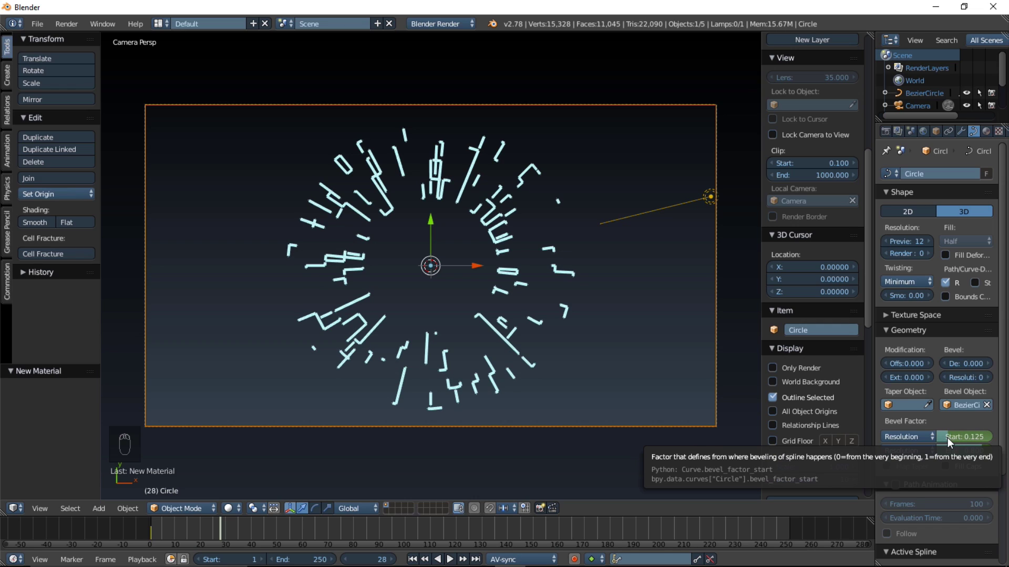
pyautogui.press('i')
pyautogui.press('i')
pyautogui.hotkey('alt', 'a')
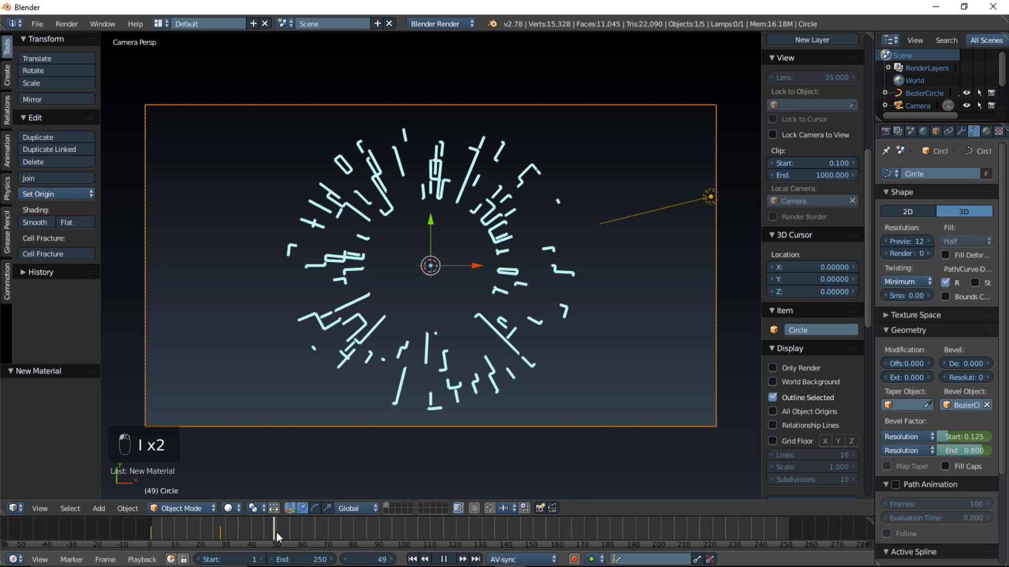
pyautogui.hotkey('alt', 'a')
# Step: Set Bevel Factor Start to 1, keyframe it at frame 50, and preview the animation
pyautogui.moveTo(964, 437); pyautogui.dragTo(990, 450)
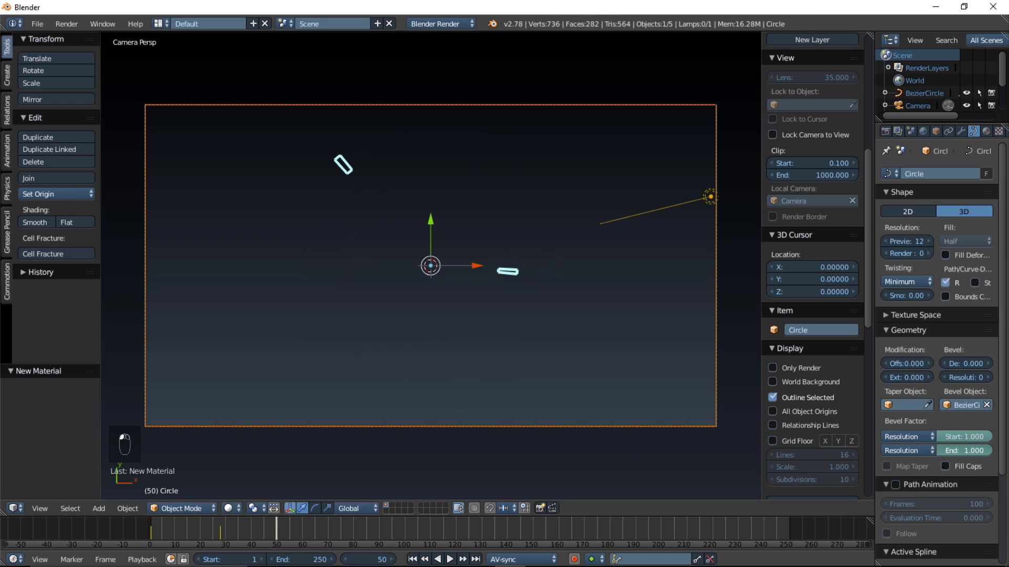
pyautogui.press('i')
pyautogui.press('i')
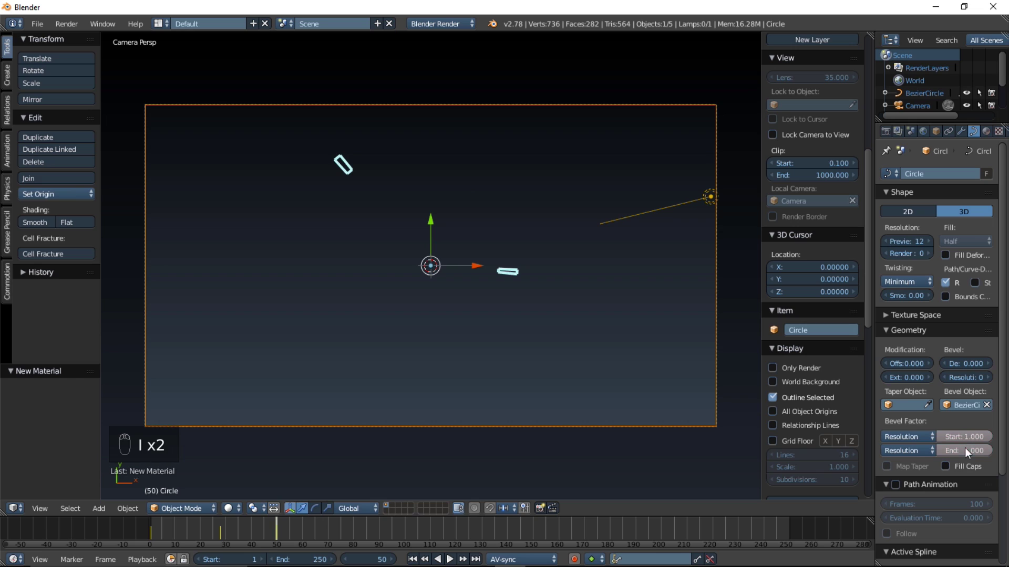
pyautogui.moveTo(144, 523)
pyautogui.mouseDown()
pyautogui.moveTo(263, 521)
pyautogui.moveTo(126, 521)
pyautogui.mouseUp()
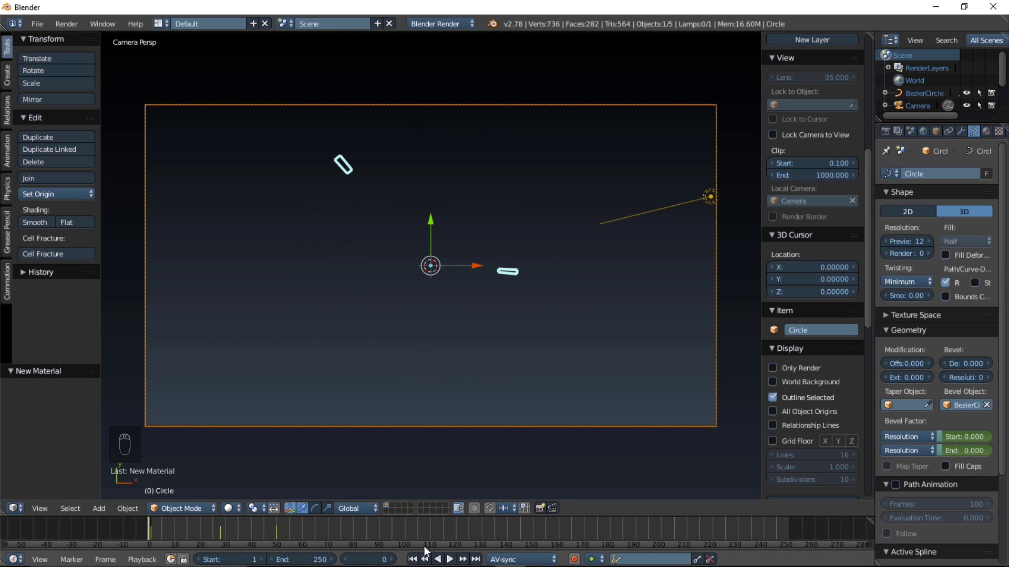
pyautogui.click(444, 560)
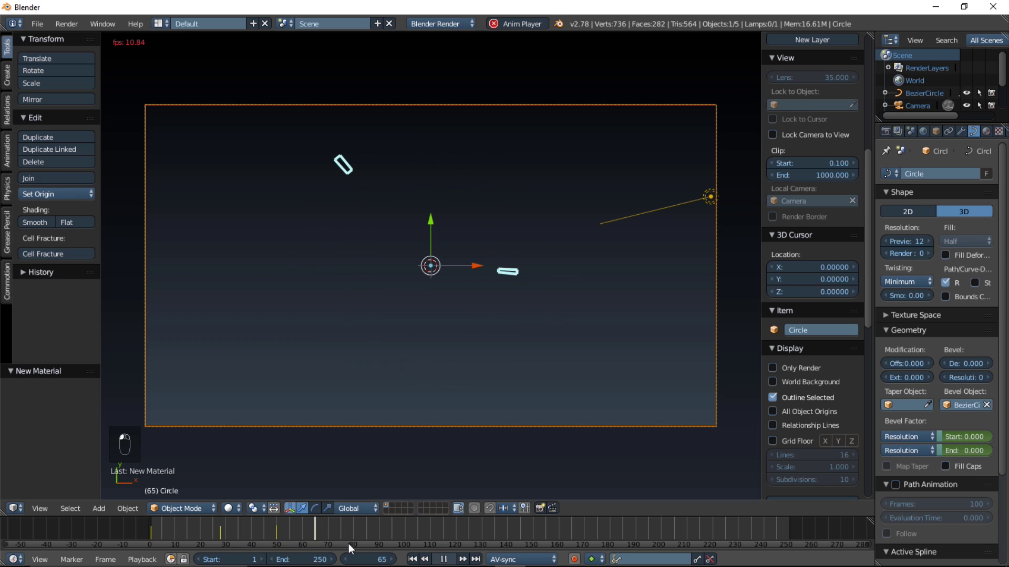
pyautogui.hotkey('alt', 'a')
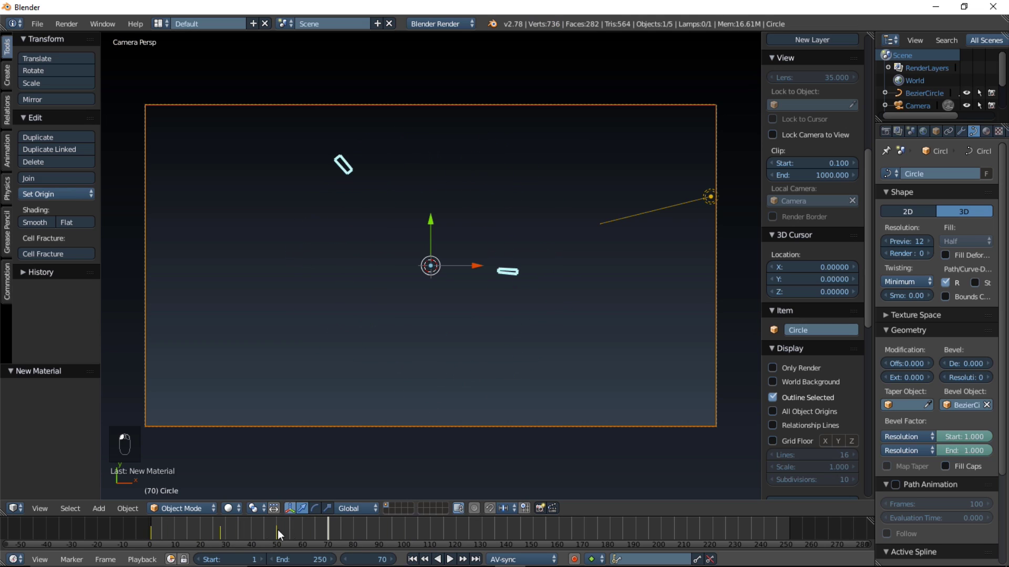
pyautogui.moveTo(202, 527)
pyautogui.mouseDown()
pyautogui.moveTo(178, 525)
pyautogui.moveTo(207, 526)
pyautogui.mouseUp()
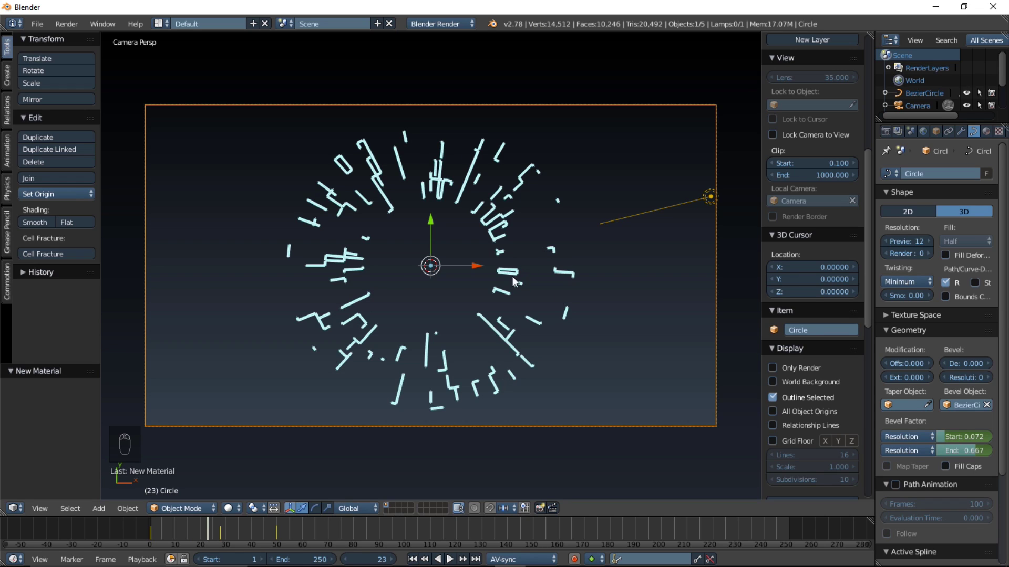
# Step: Move the ring to scene layer 2 and add a second render layer, RenderLayer.001
pyautogui.press('m')
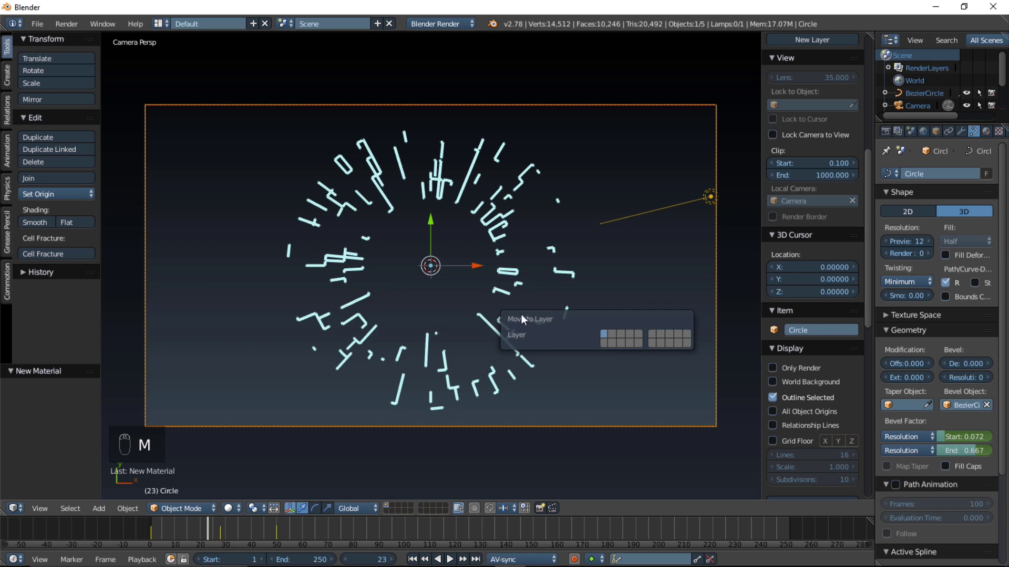
pyautogui.click(613, 336)
pyautogui.click(901, 130)
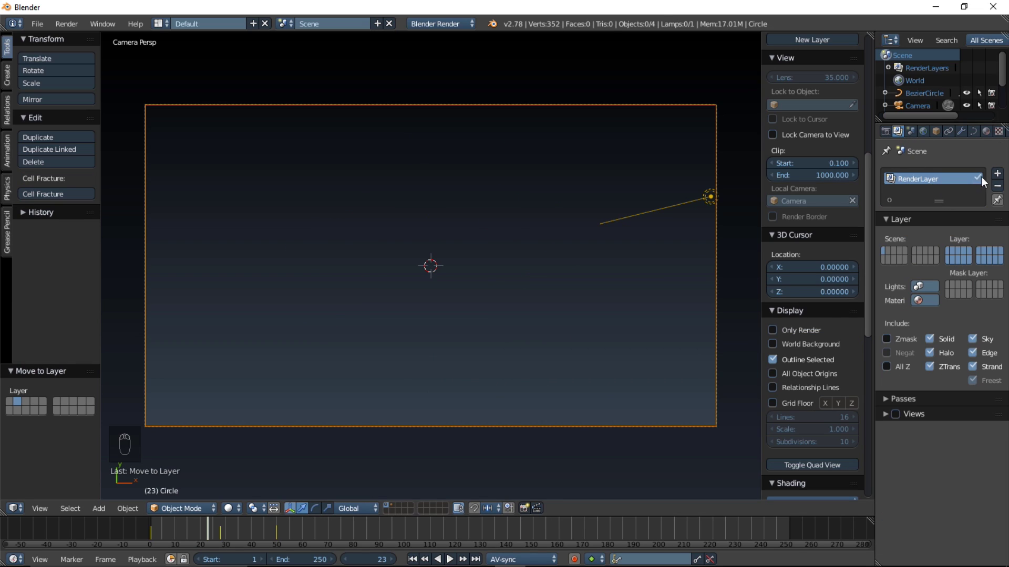
pyautogui.click(996, 174)
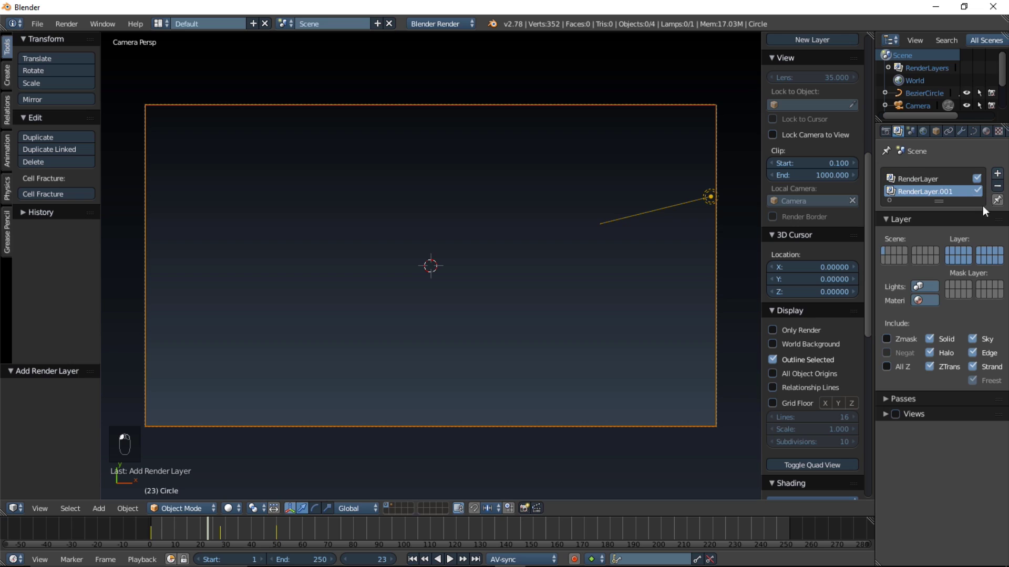
# Step: Restrict each render layer to a single scene layer and show the ring's layer again
pyautogui.click(953, 248)
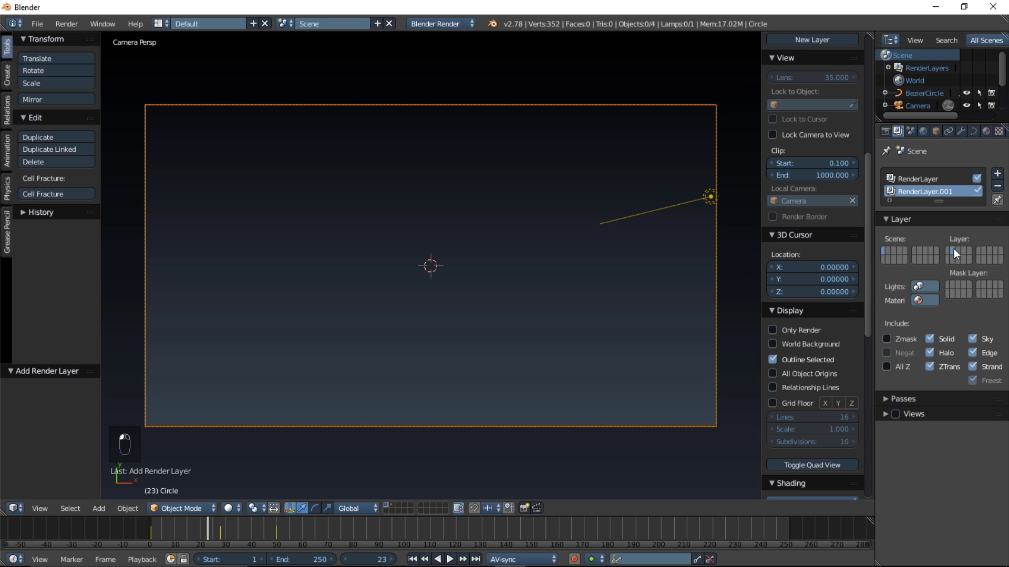
pyautogui.click(925, 178)
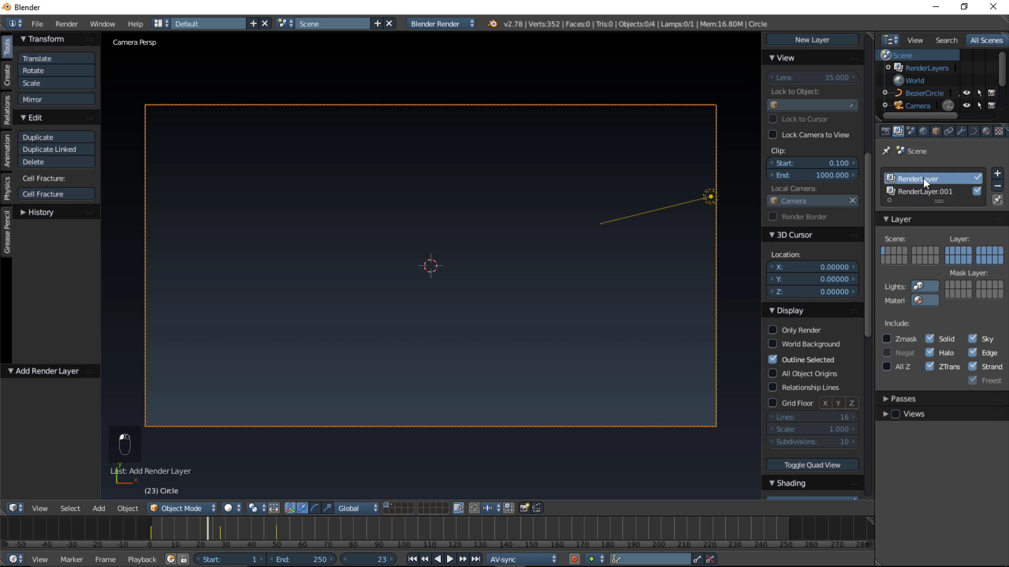
pyautogui.click(947, 250)
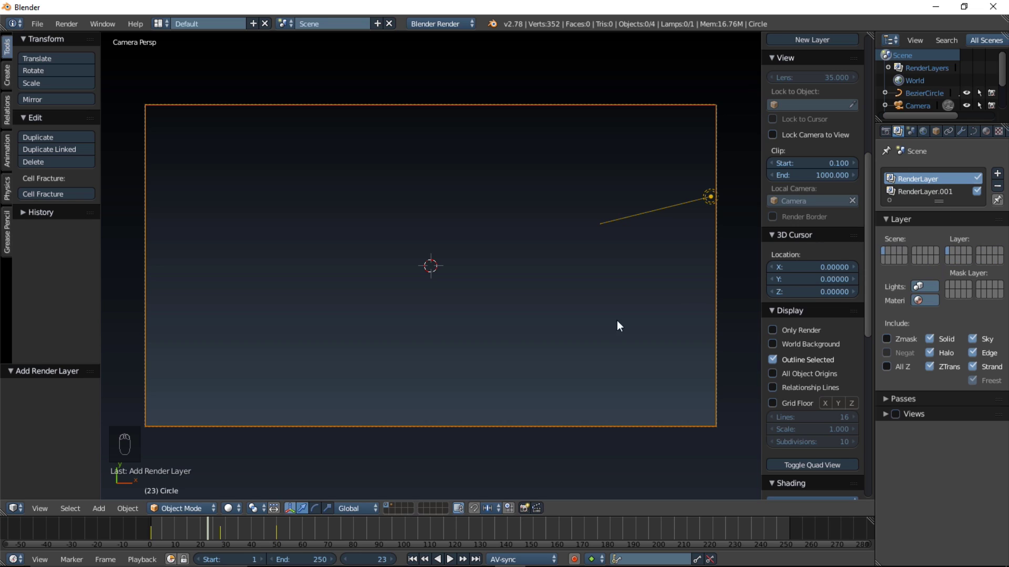
pyautogui.click(390, 505)
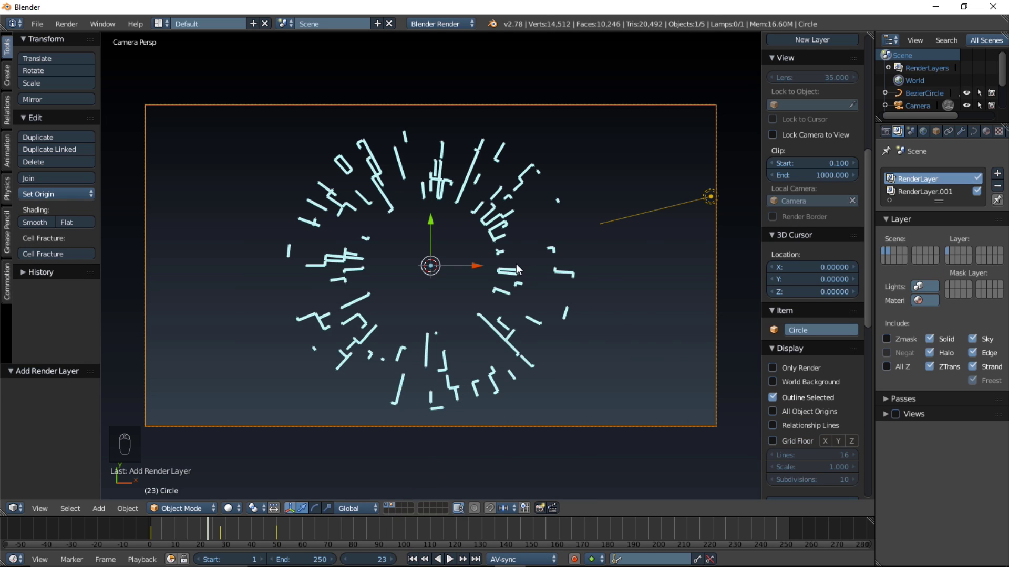
# Step: Add a plane at the scene centre and switch the viewport to material shading
pyautogui.scroll(-2, 472, 246)
pyautogui.hotkey('shift', 'a')
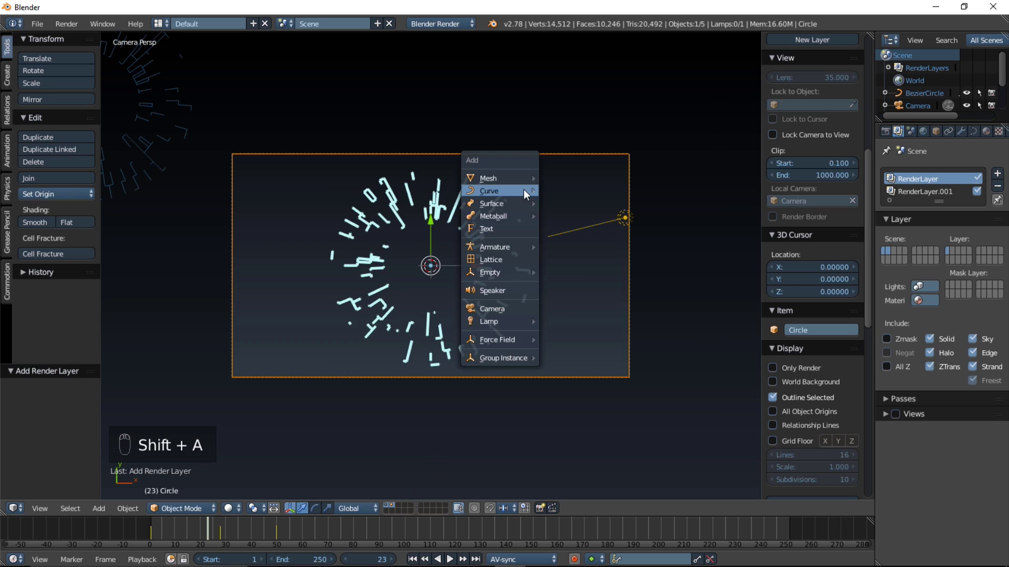
pyautogui.moveTo(535, 177)
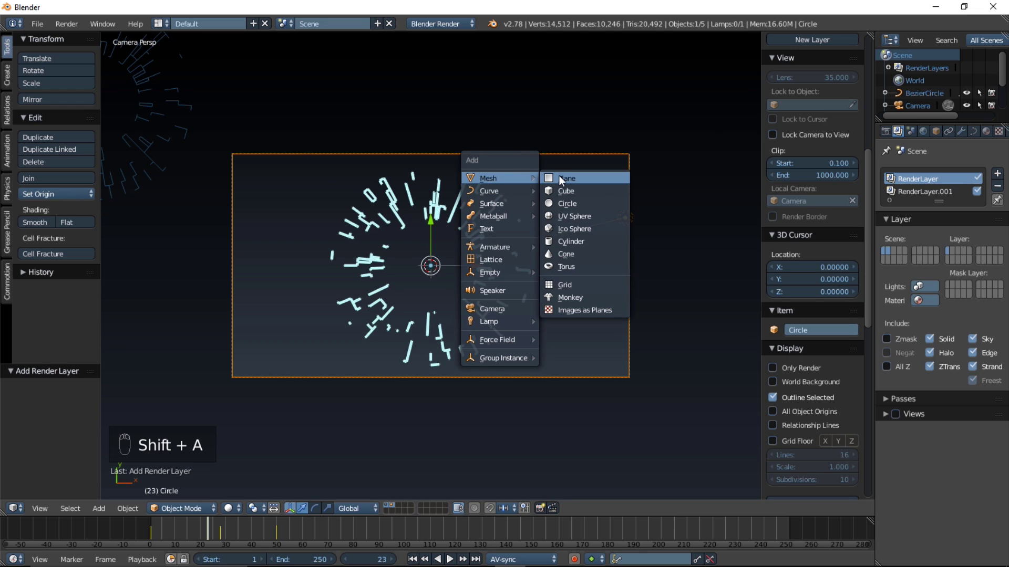
pyautogui.click(559, 175)
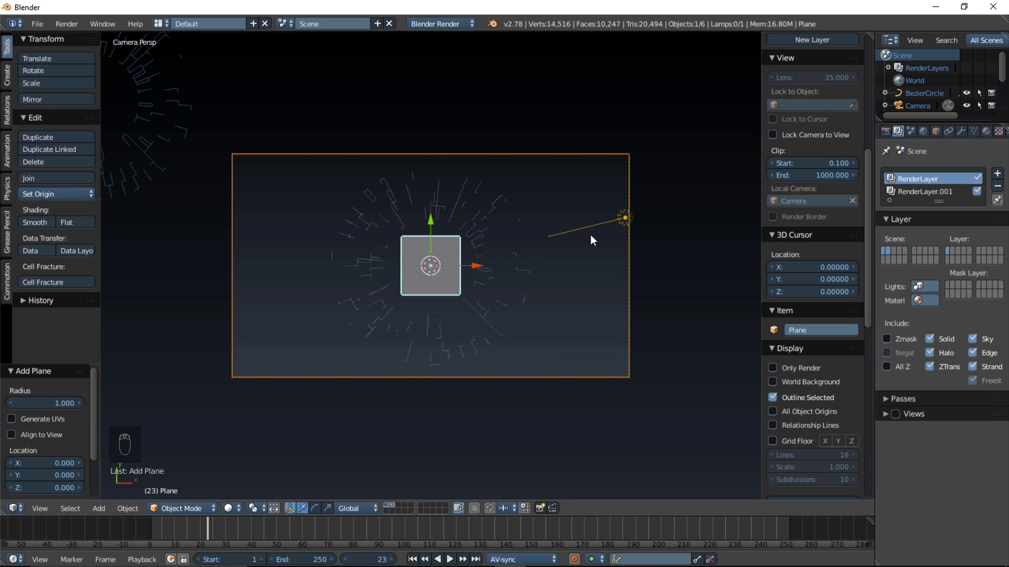
pyautogui.click(225, 509)
pyautogui.click(257, 437)
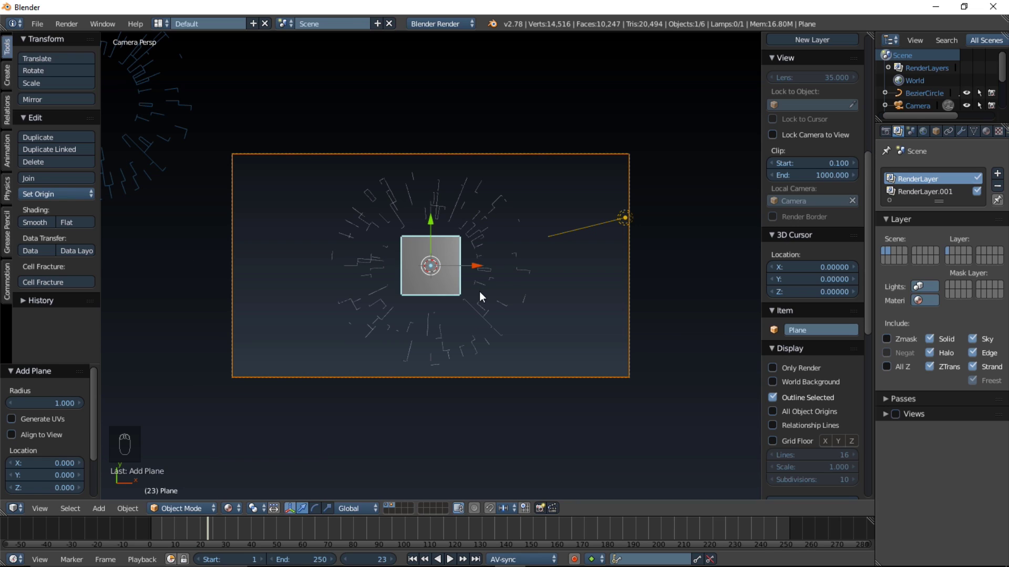
pyautogui.scroll(2, 480, 290)
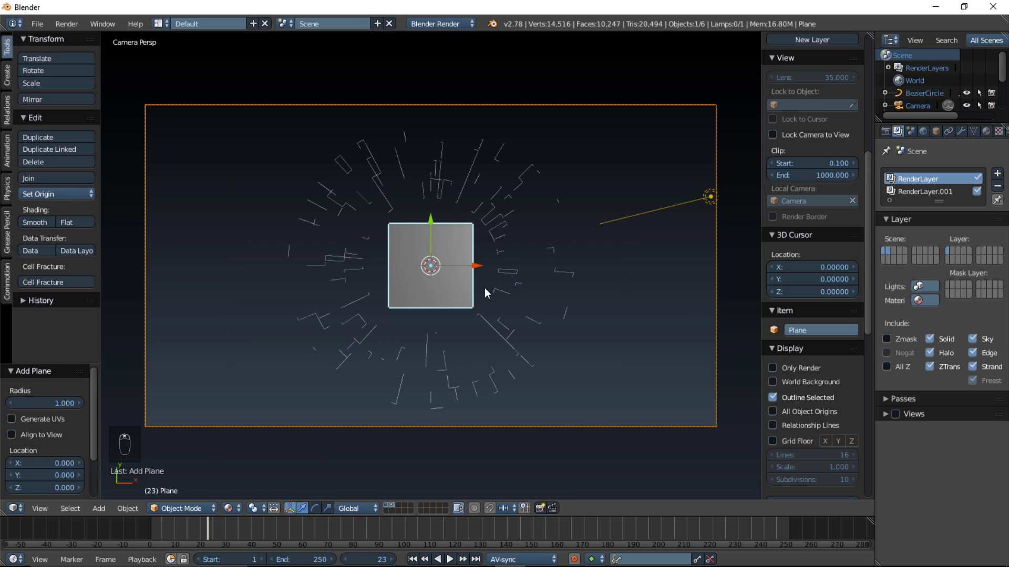
# Step: Give the plane a new material with Emit 1 and a near-black diffuse colour
pyautogui.click(987, 133)
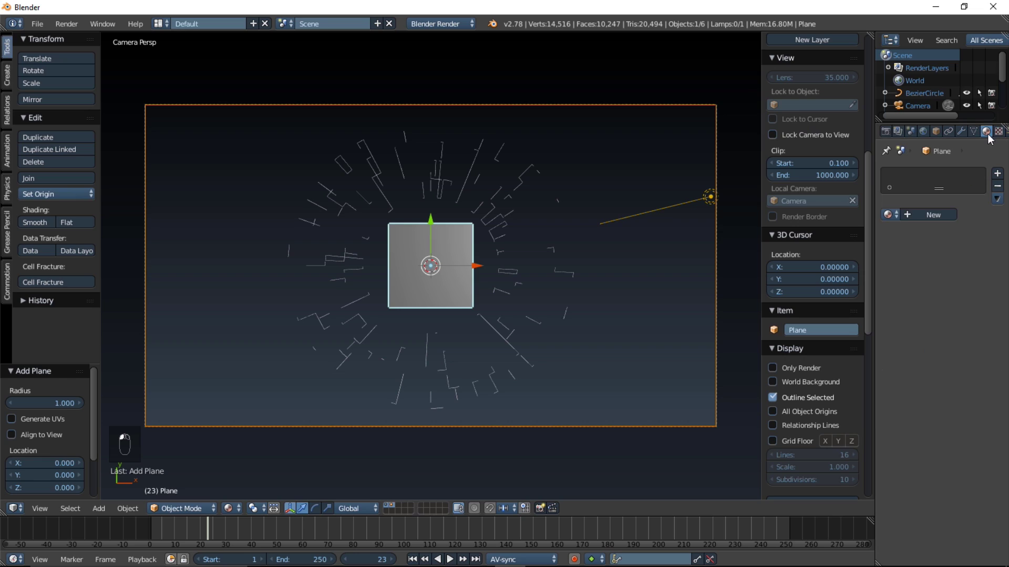
pyautogui.click(914, 214)
pyautogui.scroll(-2, 916, 480)
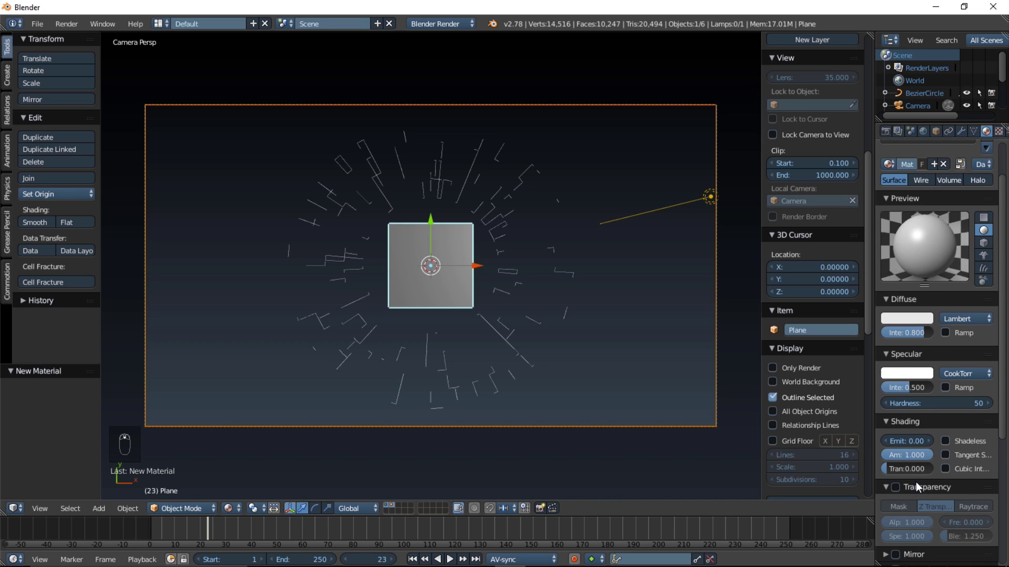
pyautogui.scroll(-2, 910, 440)
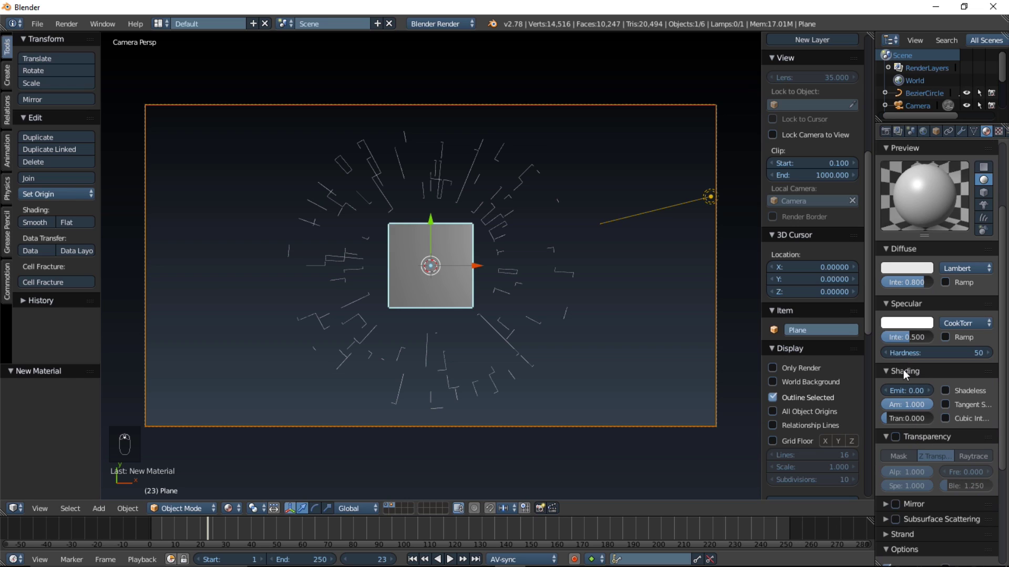
pyautogui.click(902, 390)
pyautogui.write('1')
pyautogui.press('Return')
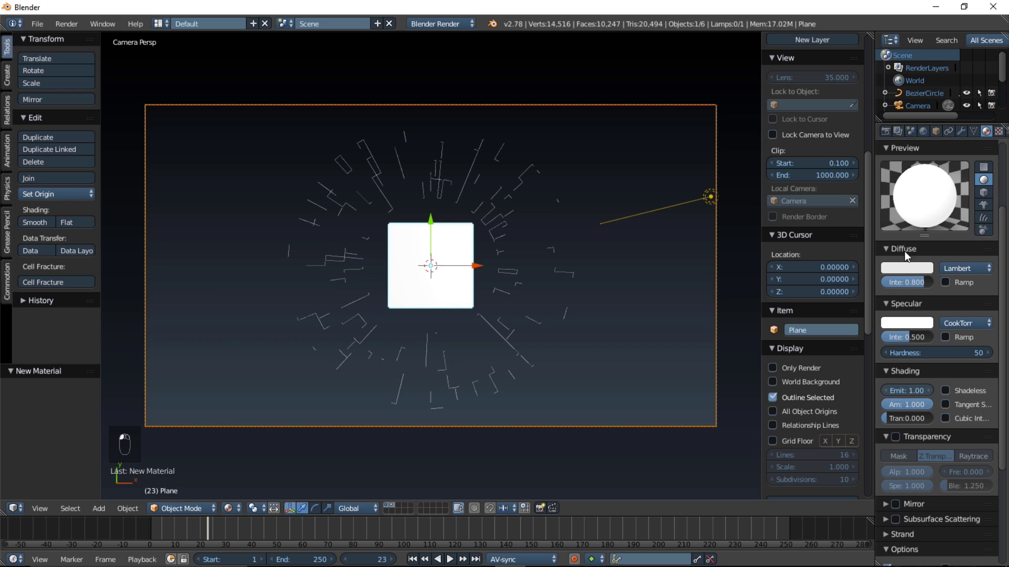
pyautogui.click(907, 265)
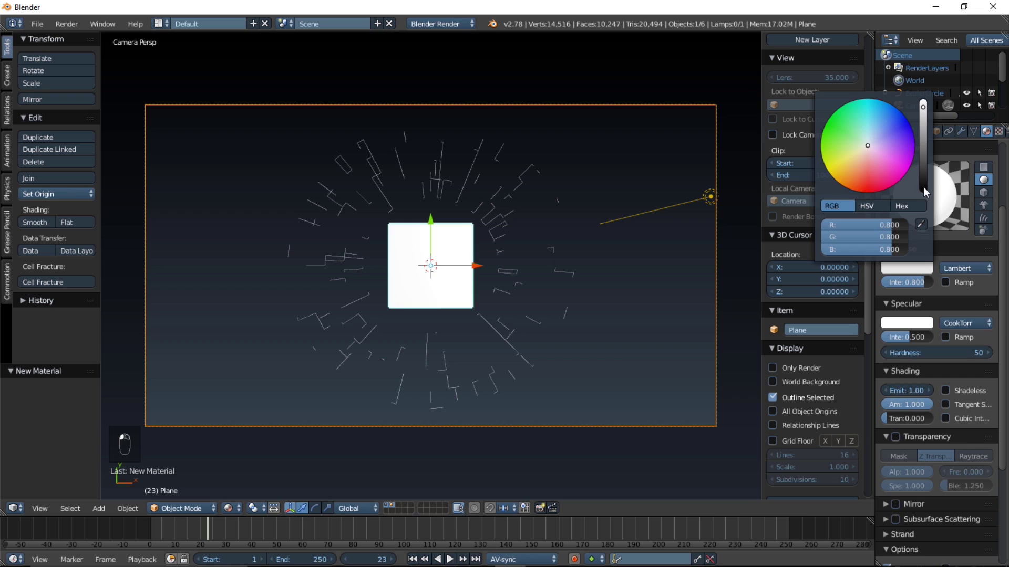
pyautogui.click(923, 187)
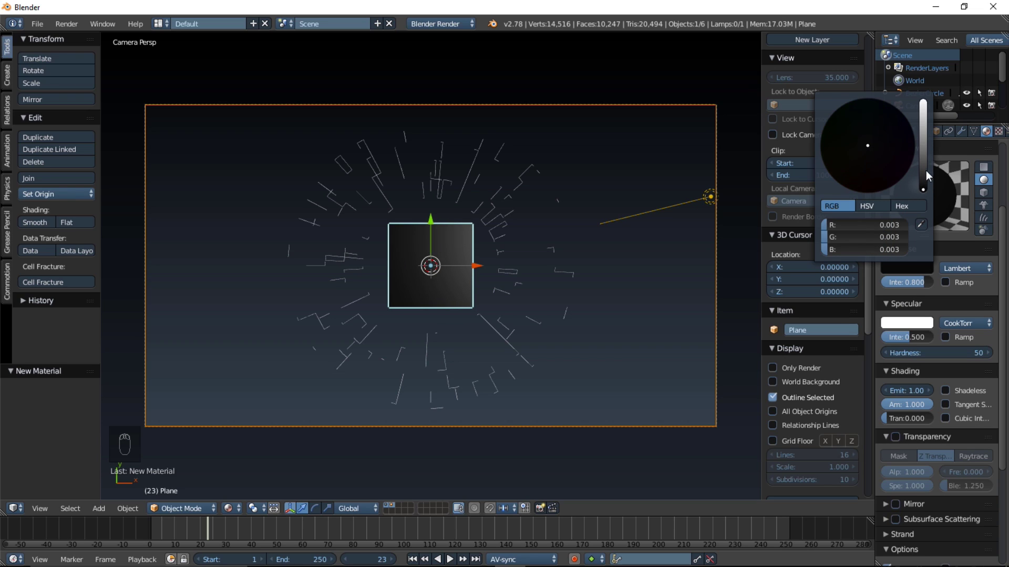
# Step: Scale the plane to about 8.3 and lower it 1.6 along Z behind the ring
pyautogui.press('s')
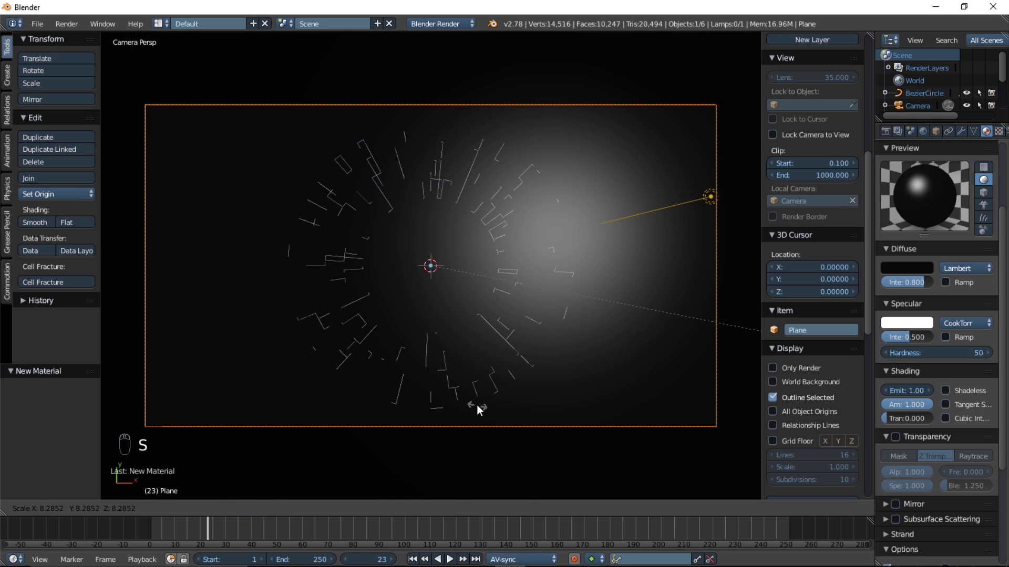
pyautogui.click(477, 404)
pyautogui.scroll(-2, 480, 388)
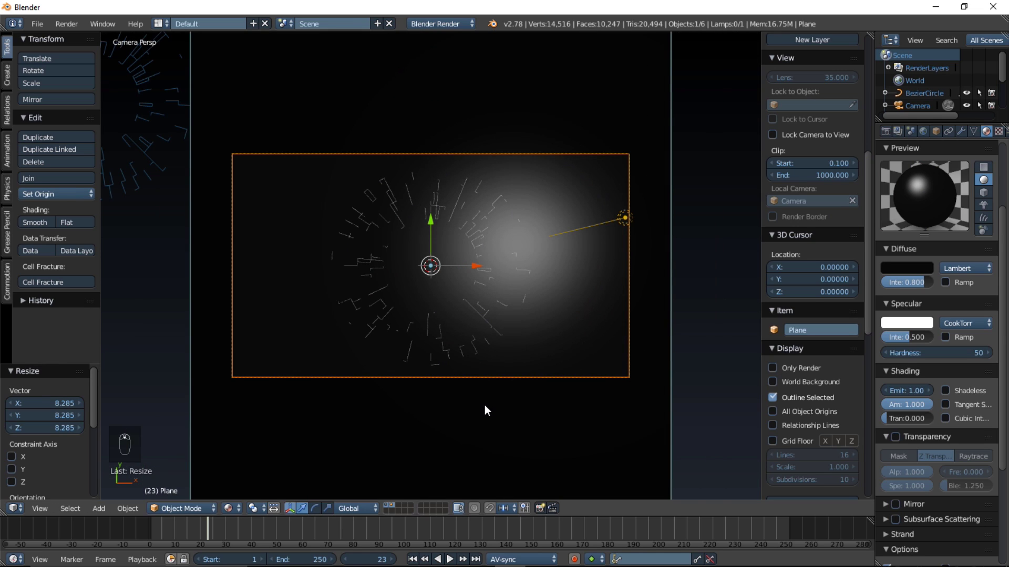
pyautogui.press('g')
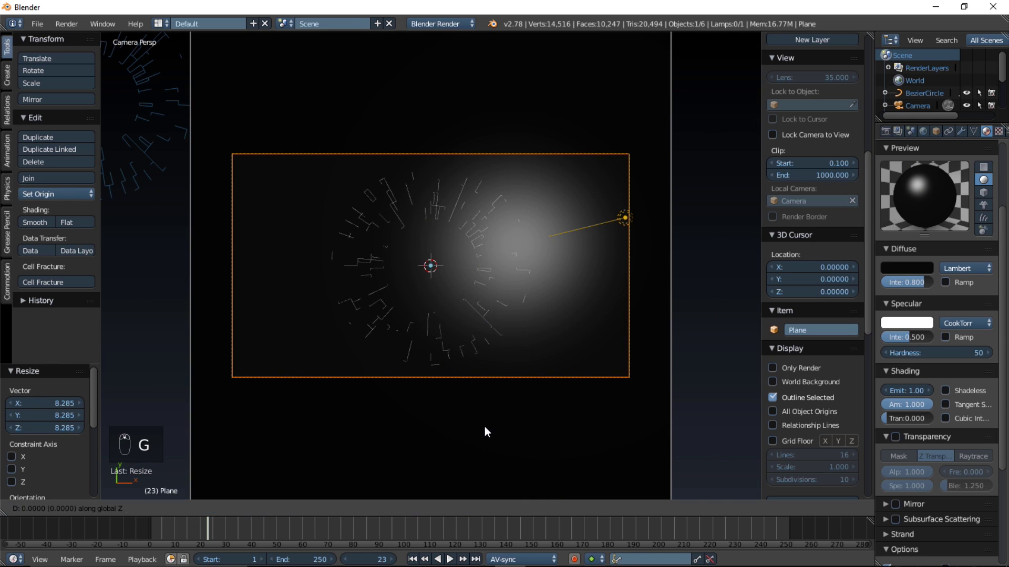
pyautogui.press('z')
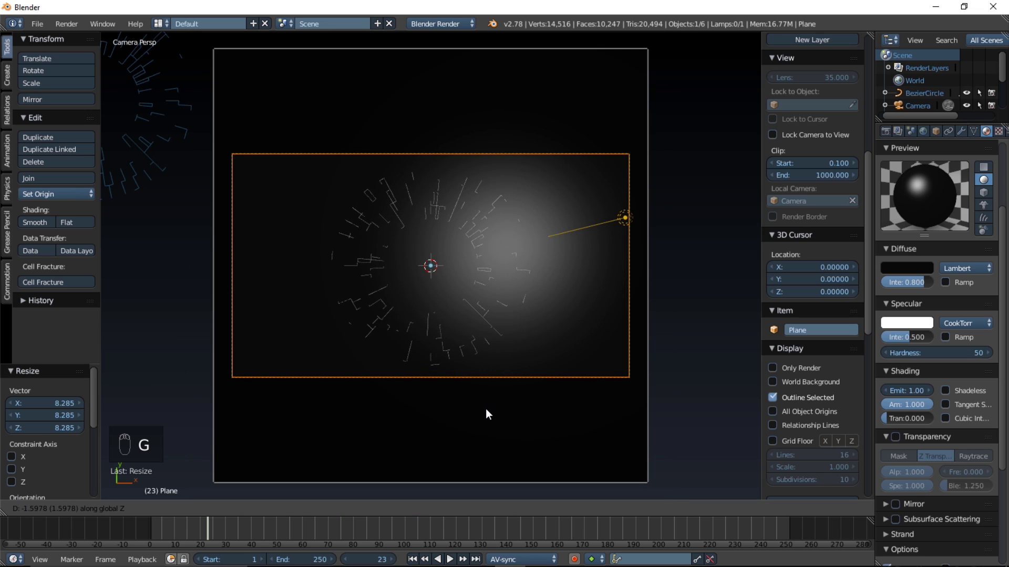
pyautogui.click(486, 408)
pyautogui.scroll(2, 484, 283)
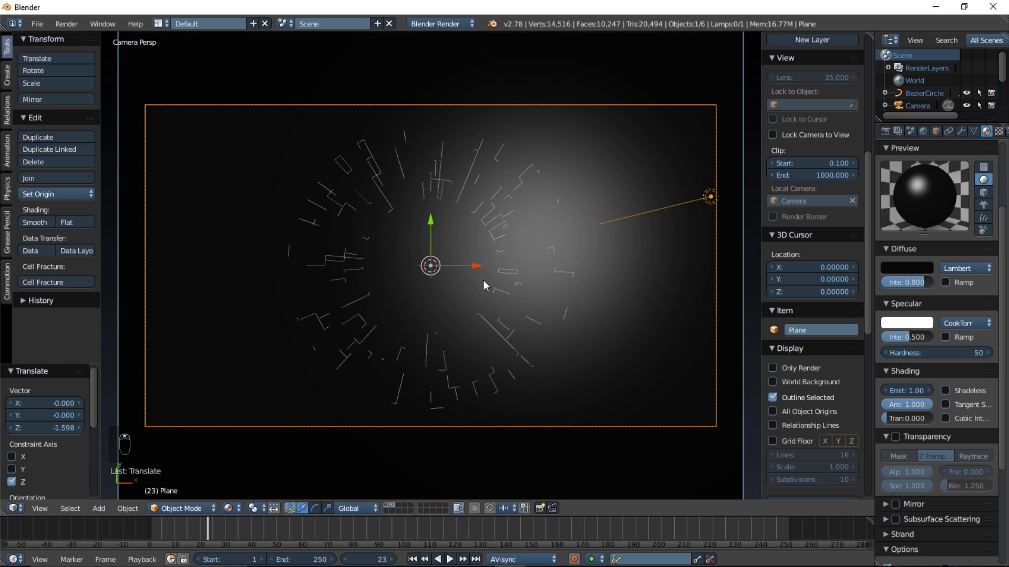
# Step: Make the lamp a light-blue Sun and rotate it to about 58.4° and -26.9°
pyautogui.rightClick(706, 201)
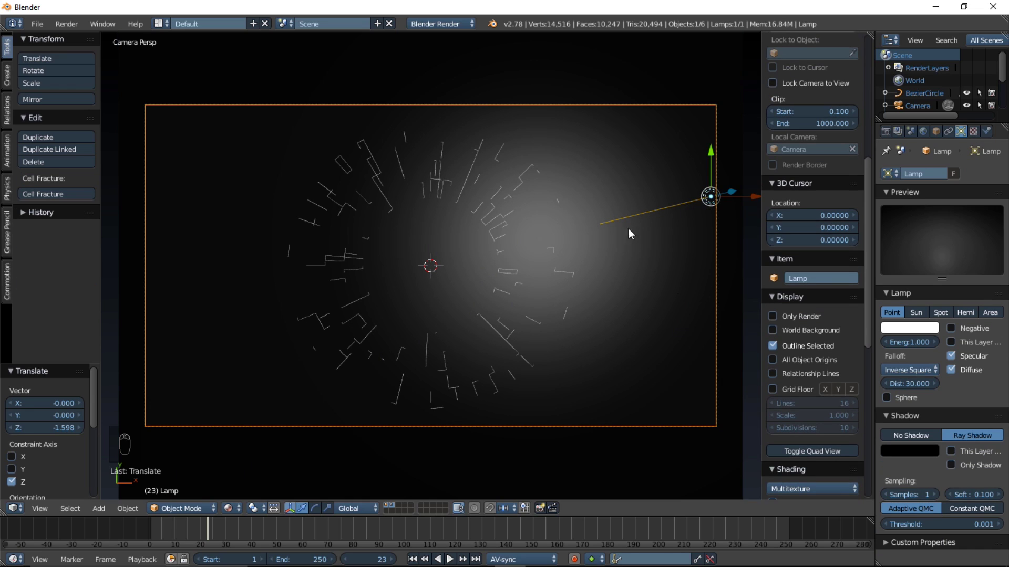
pyautogui.click(916, 312)
pyautogui.click(913, 327)
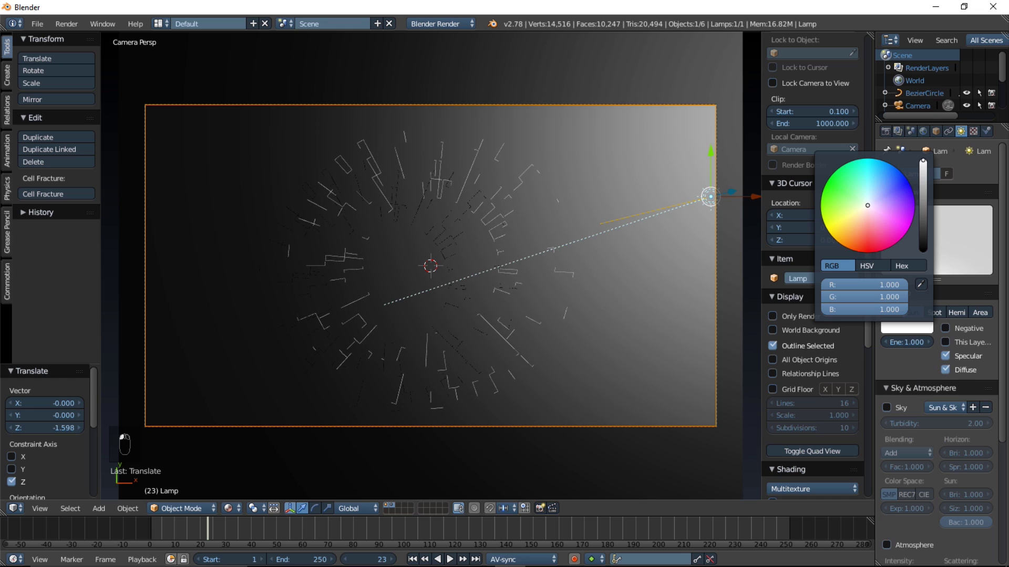
pyautogui.moveTo(867, 206); pyautogui.dragTo(859, 197)
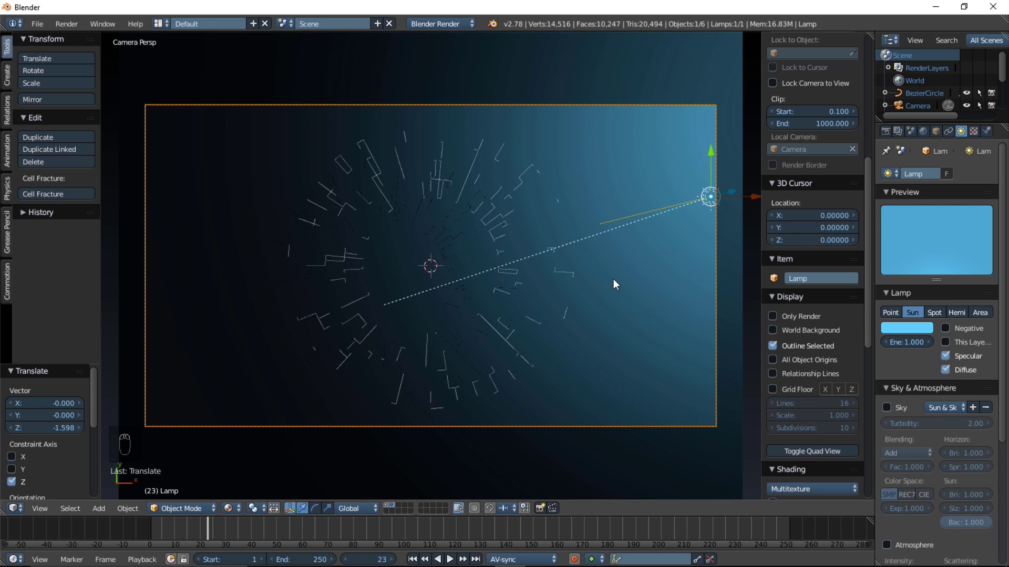
pyautogui.press('r')
pyautogui.press('r')
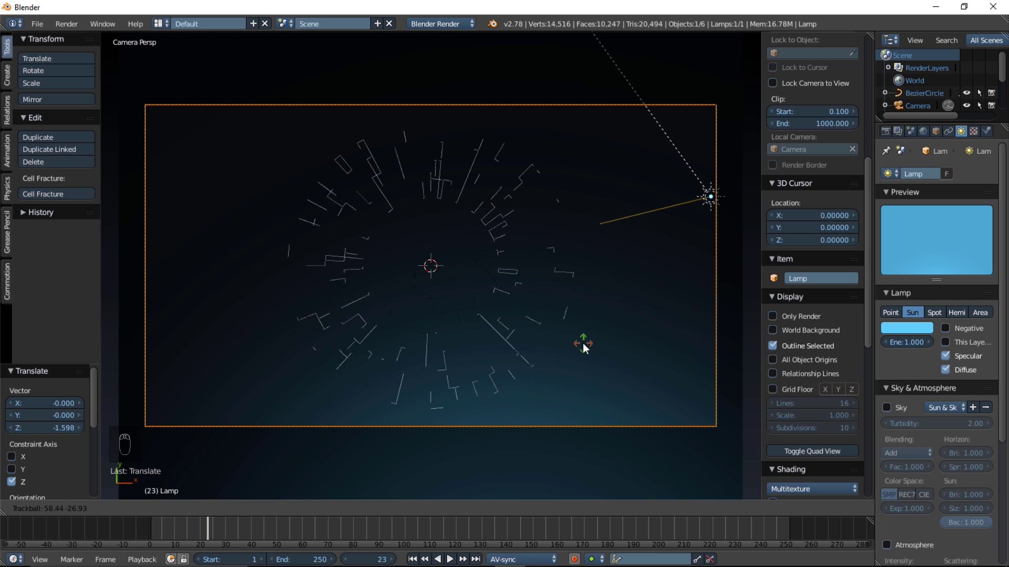
pyautogui.click(582, 343)
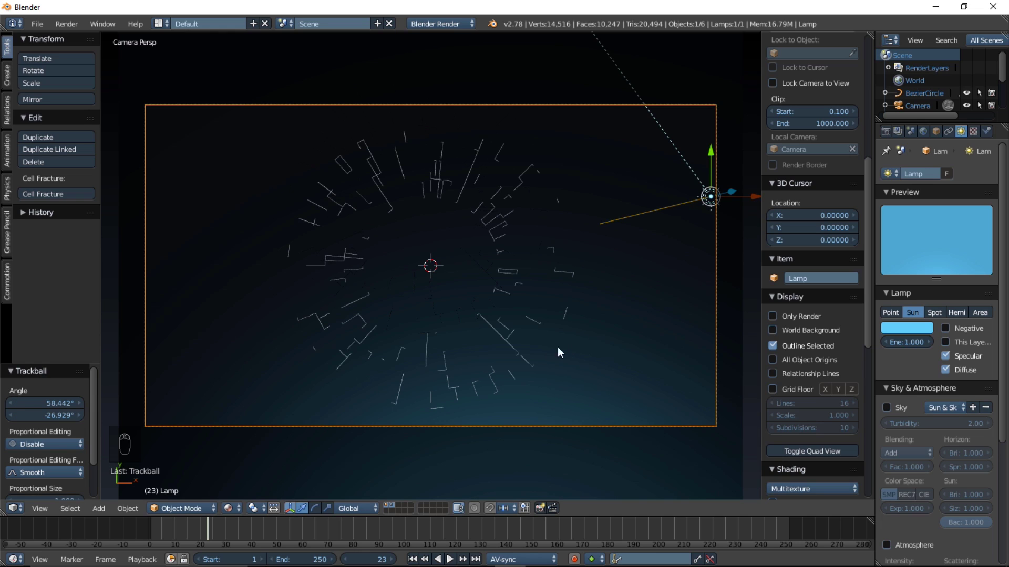
# Step: Turn off Receive, Cast, Cast Buffer, Auto Ray and Cast Approximate in the ring material's Shadow settings
pyautogui.rightClick(515, 349)
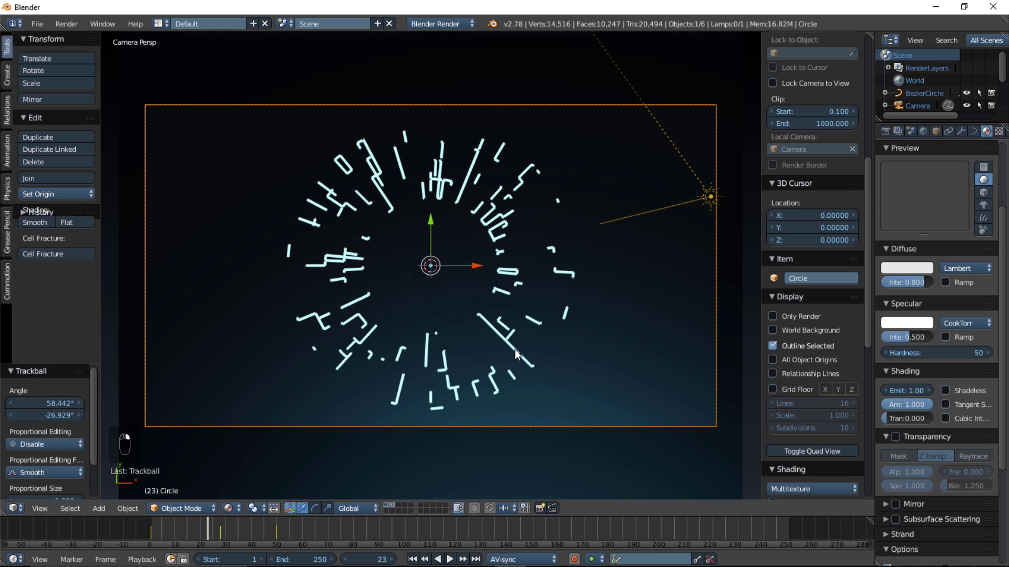
pyautogui.scroll(-3, 925, 454)
pyautogui.scroll(-2, 926, 462)
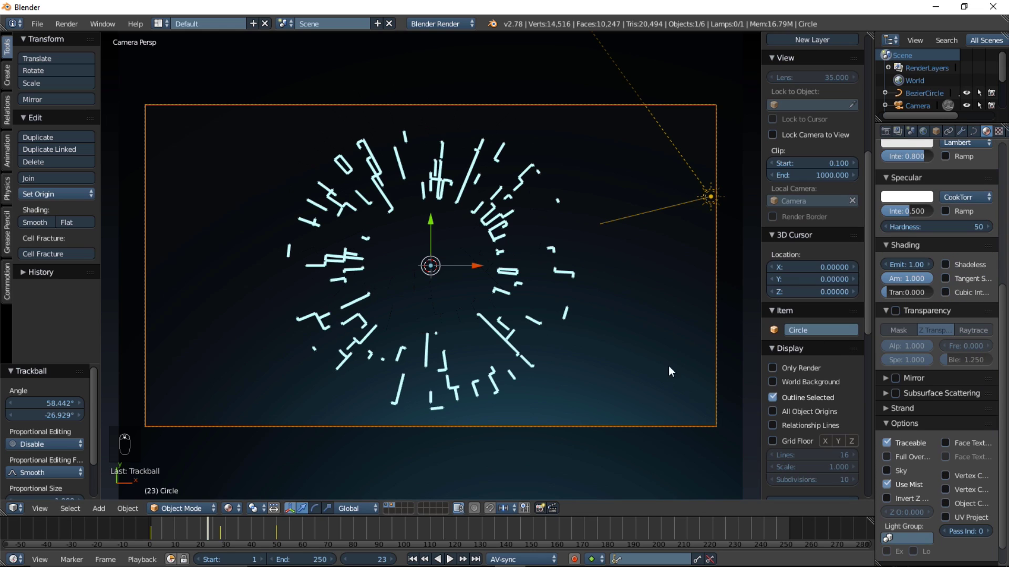
pyautogui.scroll(2, 466, 335)
pyautogui.scroll(2, 406, 344)
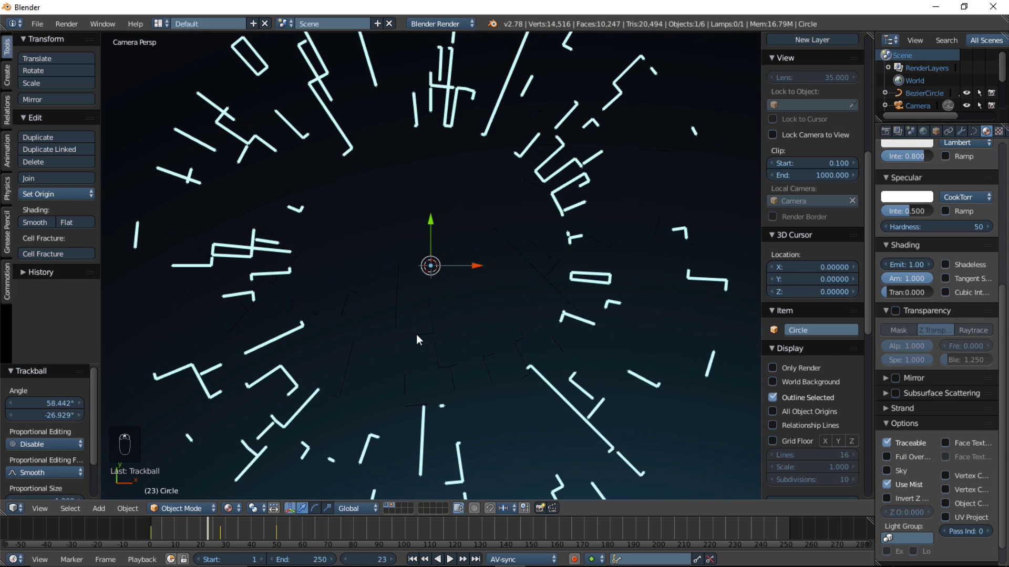
pyautogui.scroll(-2, 940, 447)
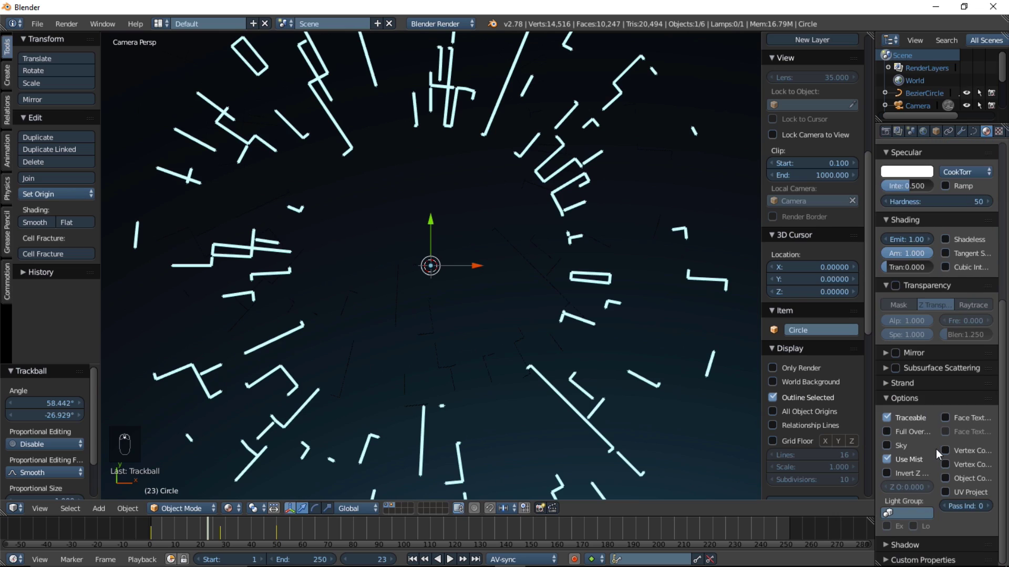
pyautogui.click(904, 542)
pyautogui.scroll(-6, 906, 538)
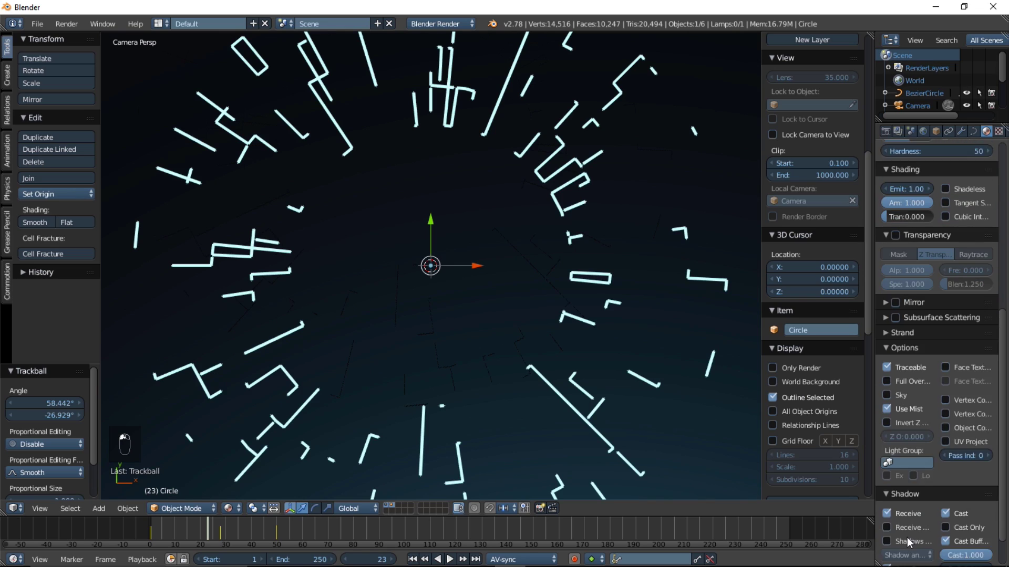
pyautogui.click(954, 471)
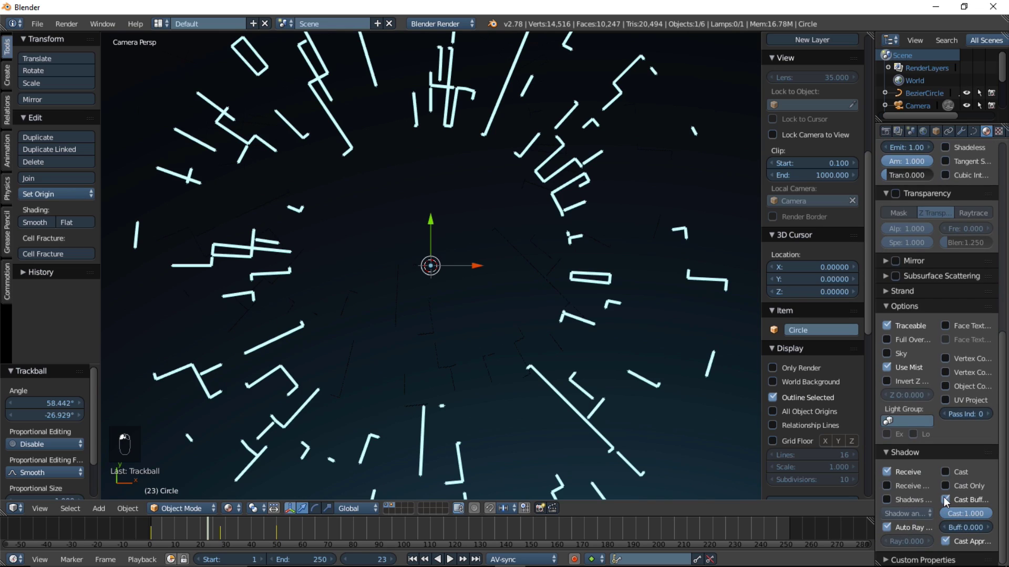
pyautogui.click(944, 498)
pyautogui.click(887, 472)
pyautogui.click(888, 527)
pyautogui.click(945, 541)
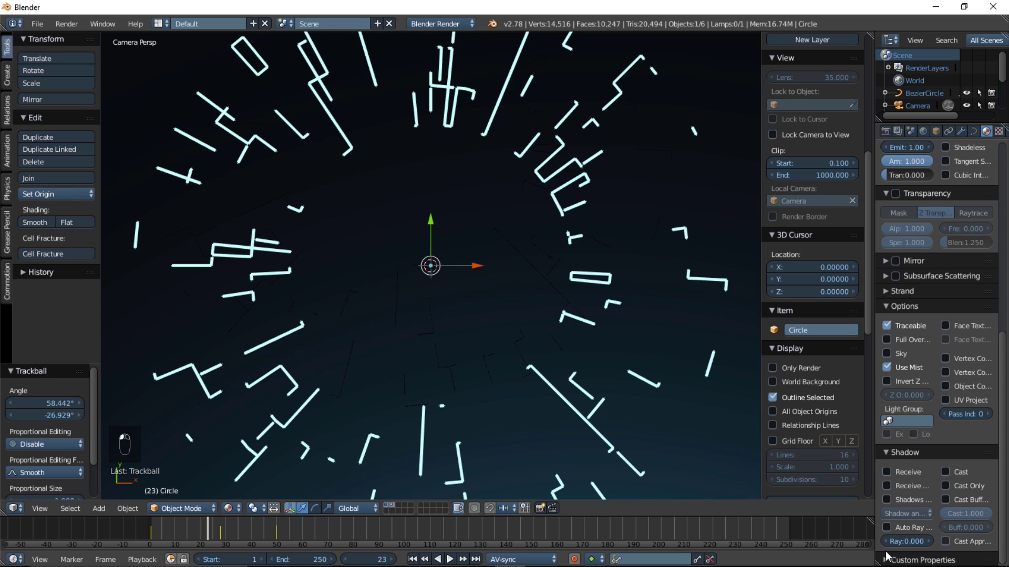
pyautogui.scroll(-5, 482, 396)
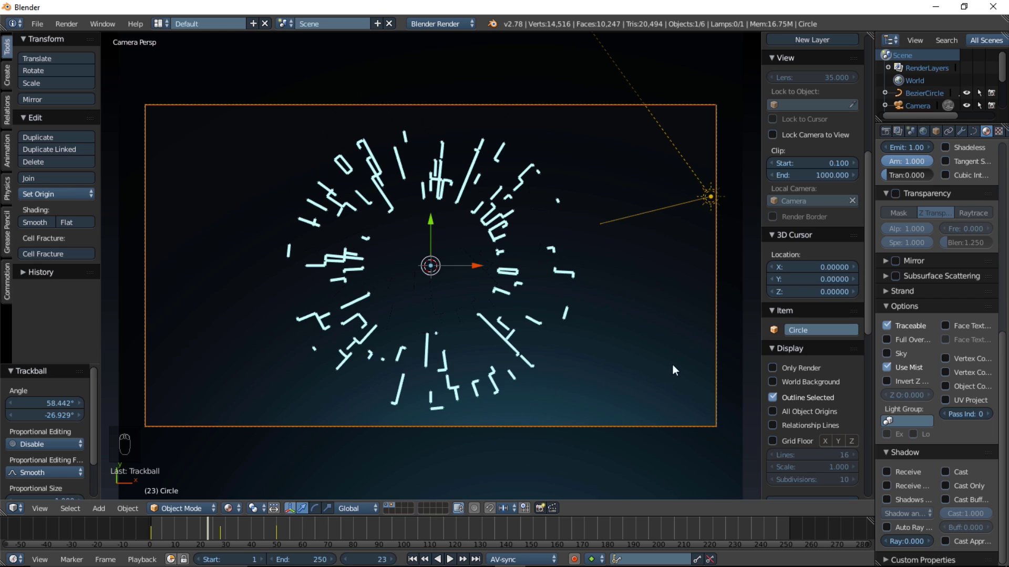
# Step: Show only renderable objects in the viewport and briefly preview the animation
pyautogui.click(780, 366)
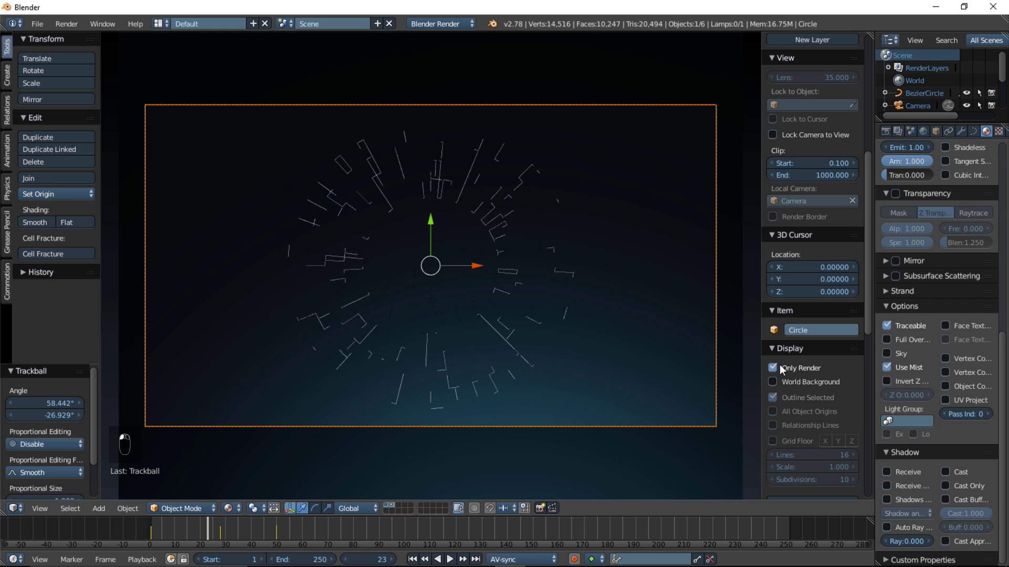
pyautogui.hotkey('alt', 'a')
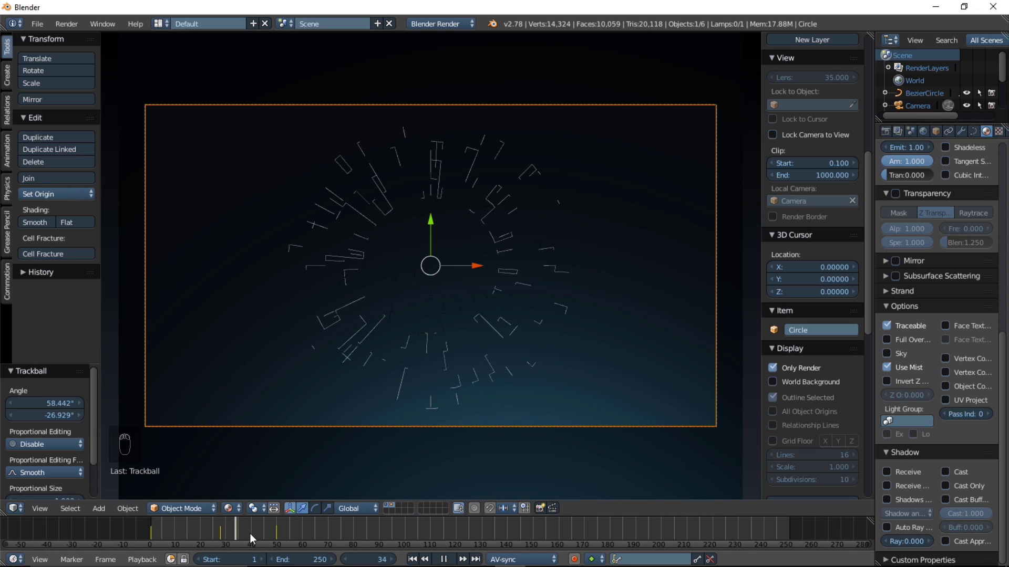
pyautogui.hotkey('alt', 'a')
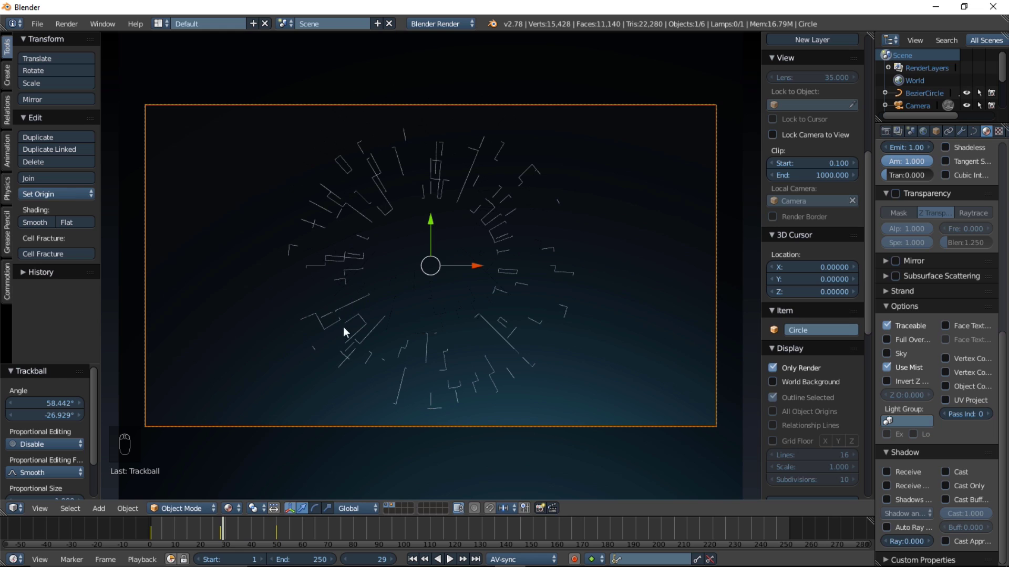
pyautogui.moveTo(376, 325); pyautogui.dragTo(353, 310, button='right')
# Step: Duplicate the ring as Circle.002, scaled to 2.216 and rotated -48.8° about Z
pyautogui.hotkey('shift', 'd')
pyautogui.rightClick(586, 338)
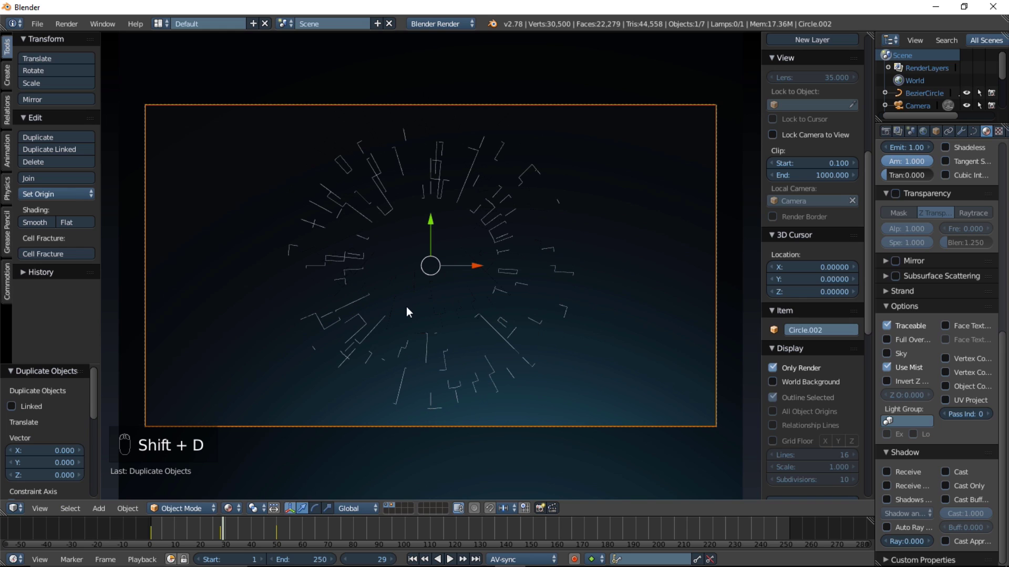
pyautogui.press('s')
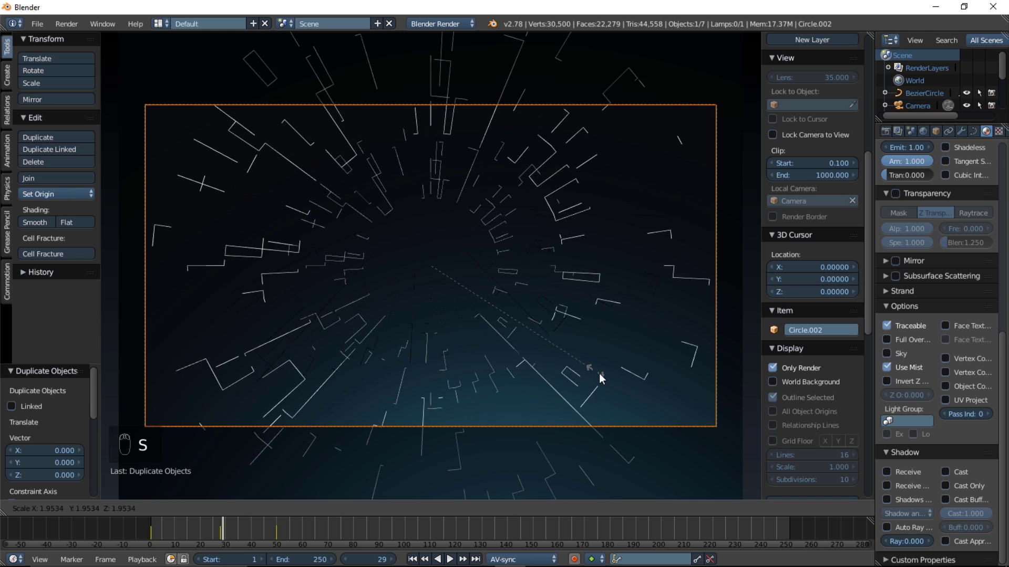
pyautogui.click(613, 378)
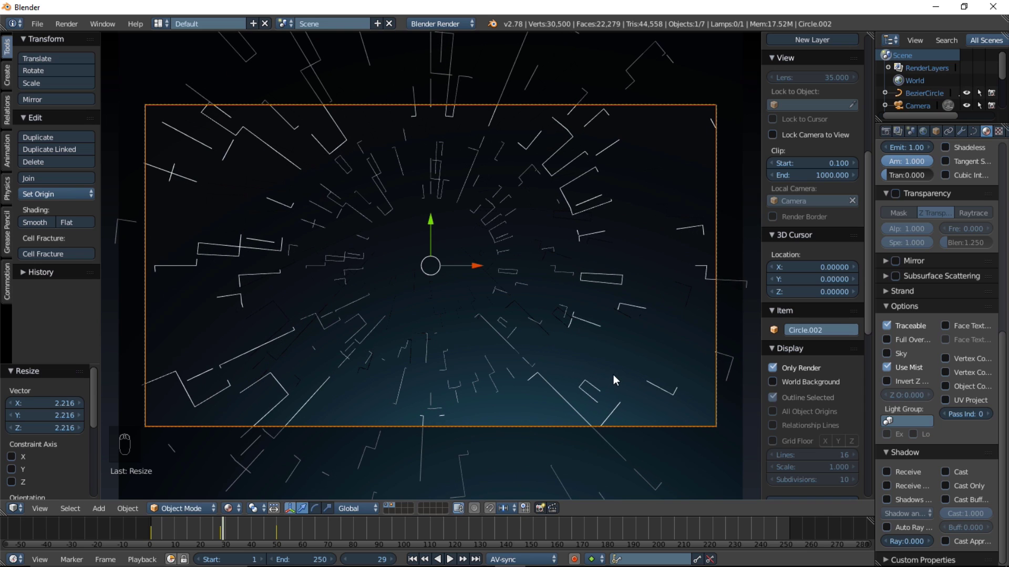
pyautogui.press('r')
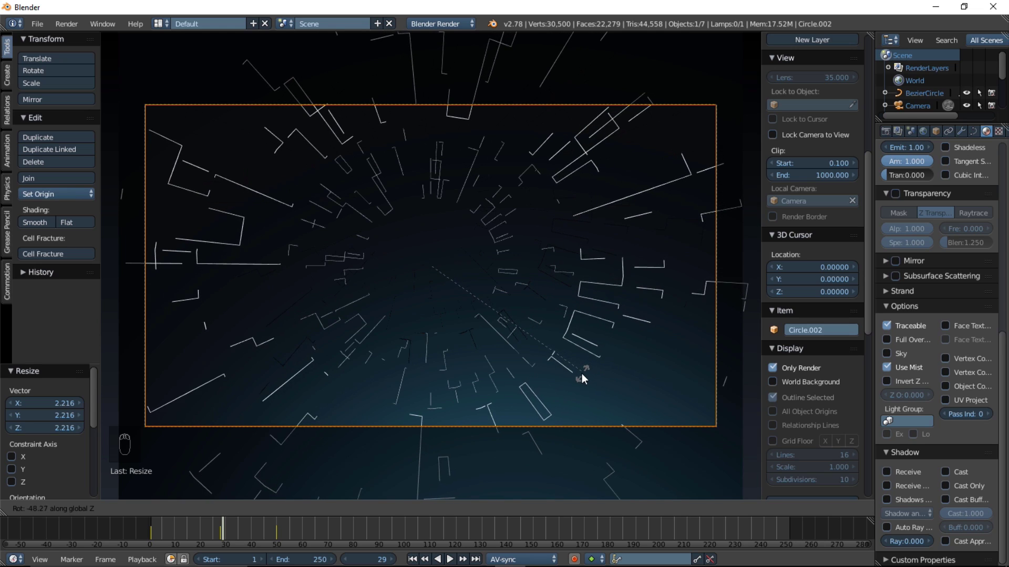
pyautogui.click(581, 374)
# Step: Replay the animation from frame 0
pyautogui.hotkey('alt', 'a')
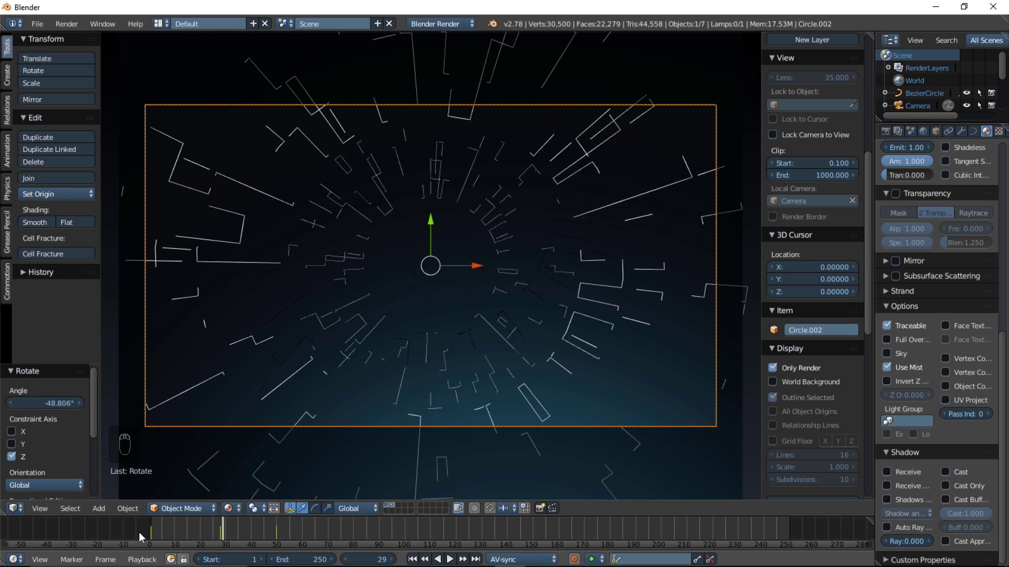
pyautogui.click(139, 532)
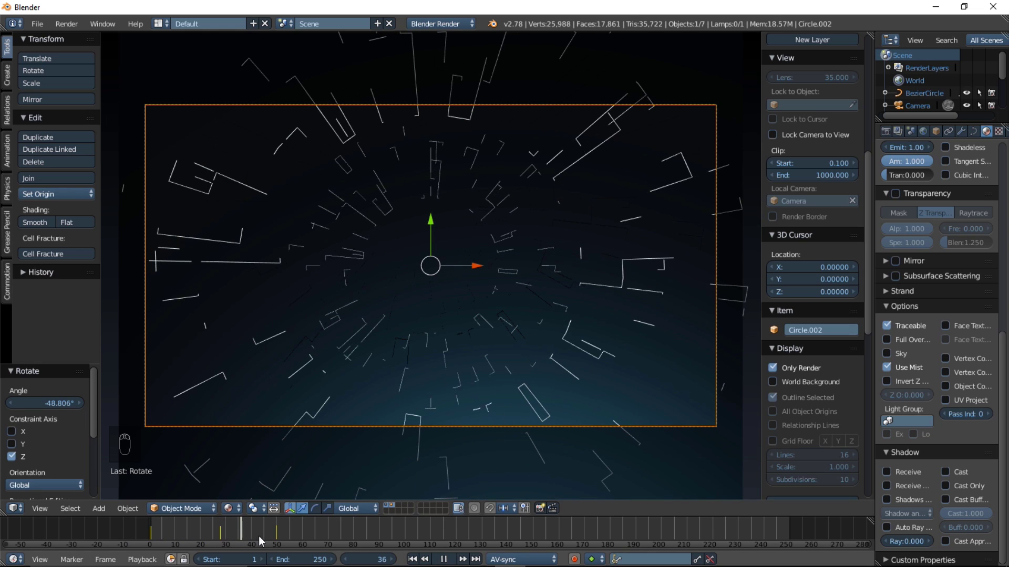
pyautogui.click(139, 521)
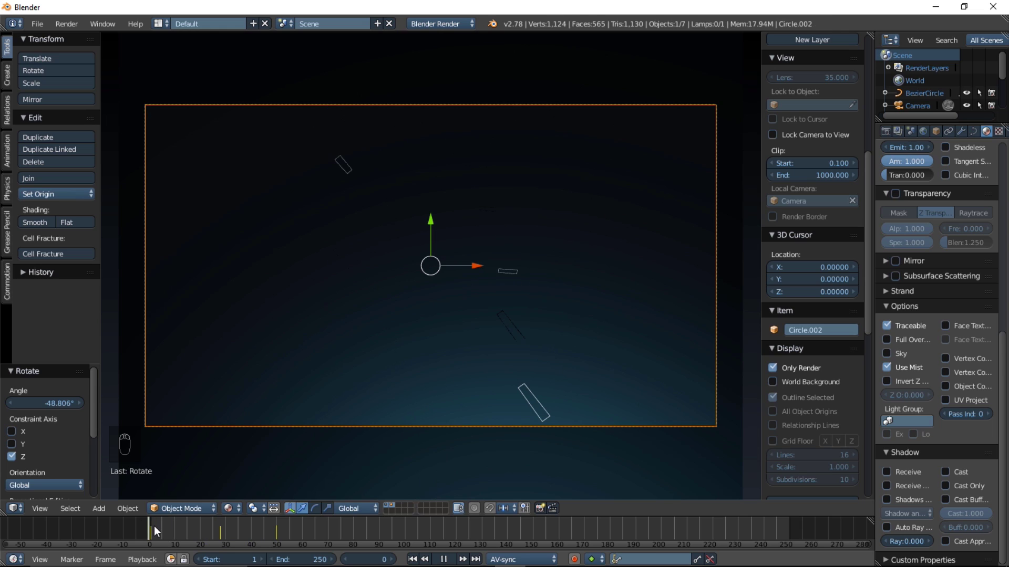
pyautogui.hotkey('alt', 'a')
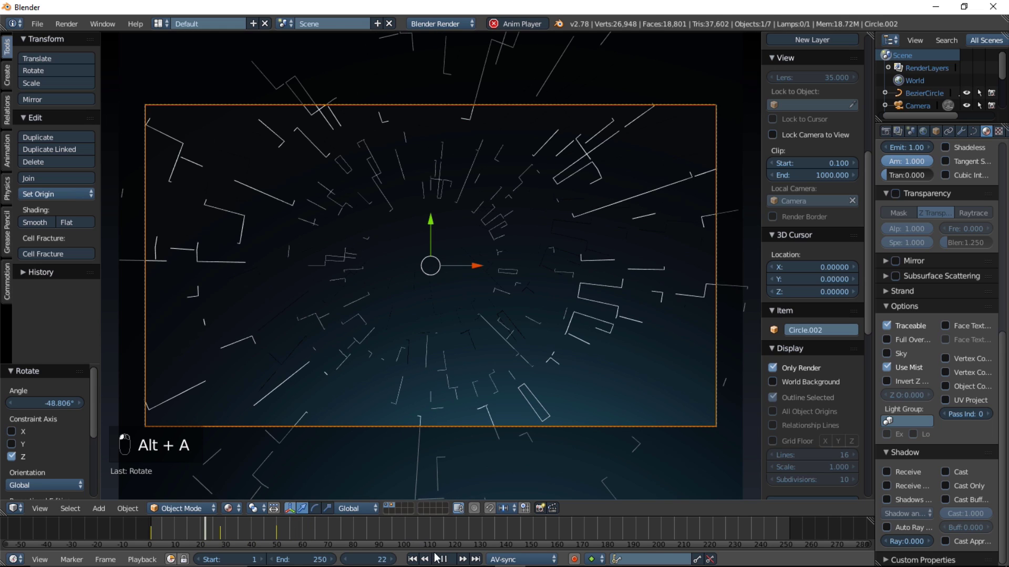
pyautogui.click(151, 525)
# Step: Stop playback at frame 24 and set the render Alpha to Transparent
pyautogui.click(210, 529)
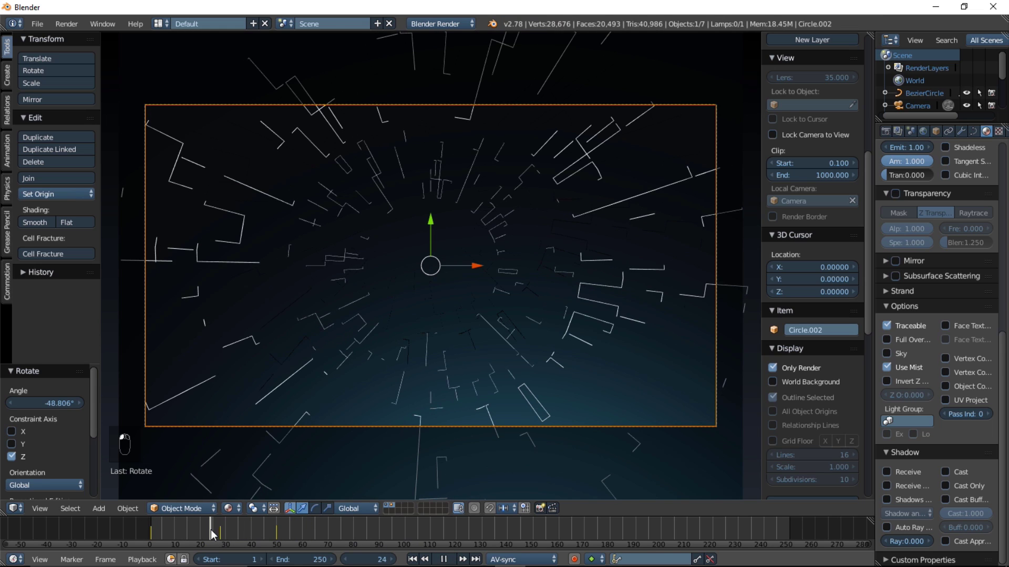
pyautogui.hotkey('alt', 'a')
pyautogui.click(886, 132)
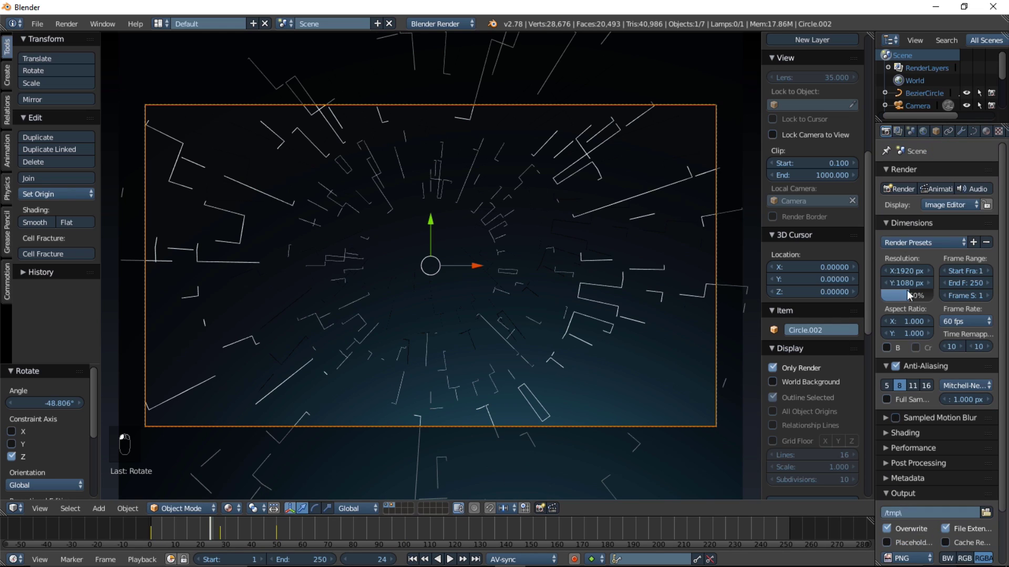
pyautogui.scroll(-3, 918, 371)
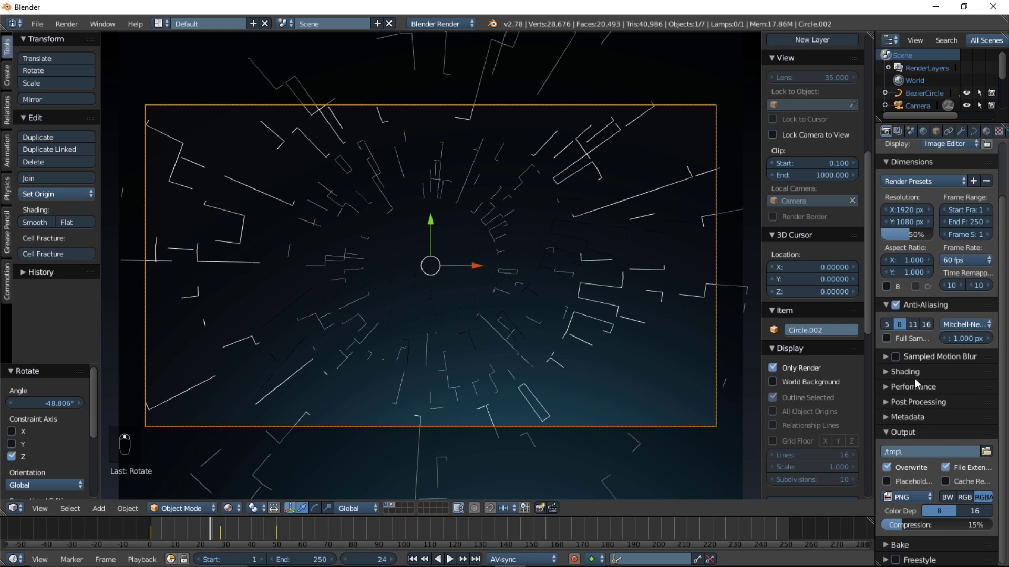
pyautogui.click(890, 371)
pyautogui.click(978, 406)
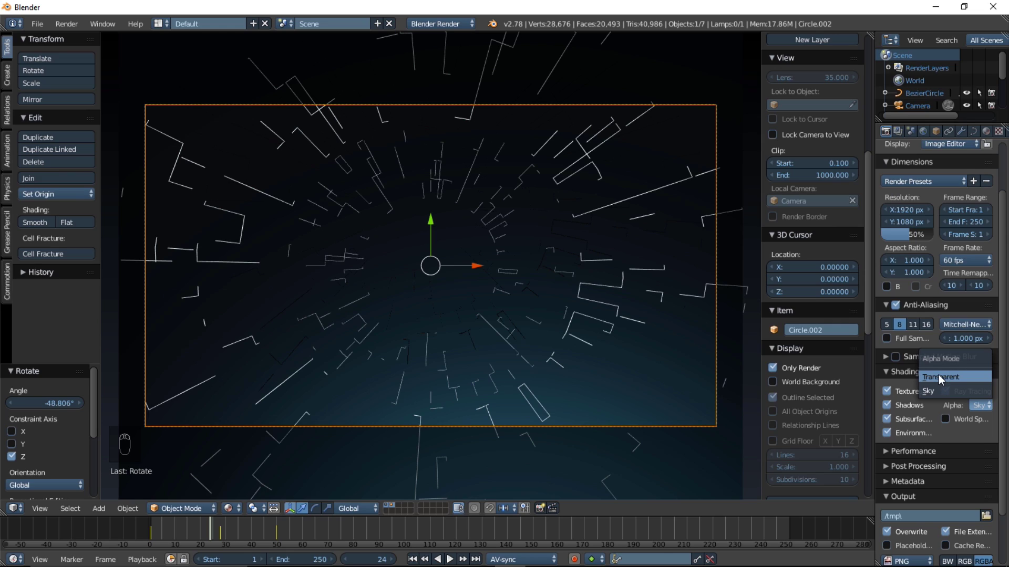
pyautogui.press('Return')
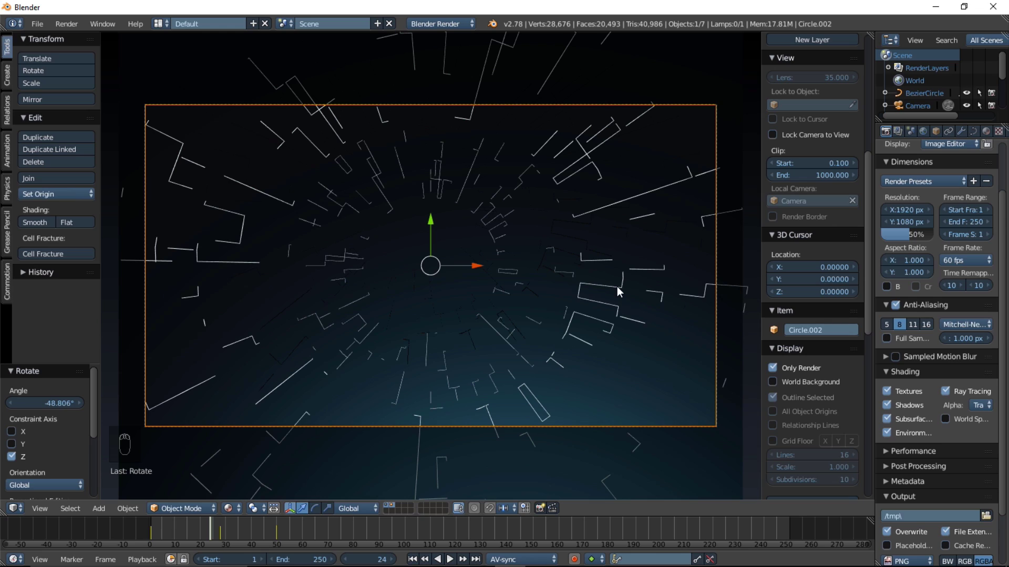
# Step: Render a test of frame 24, which comes out blank and transparent
pyautogui.click(65, 22)
pyautogui.press('F12')
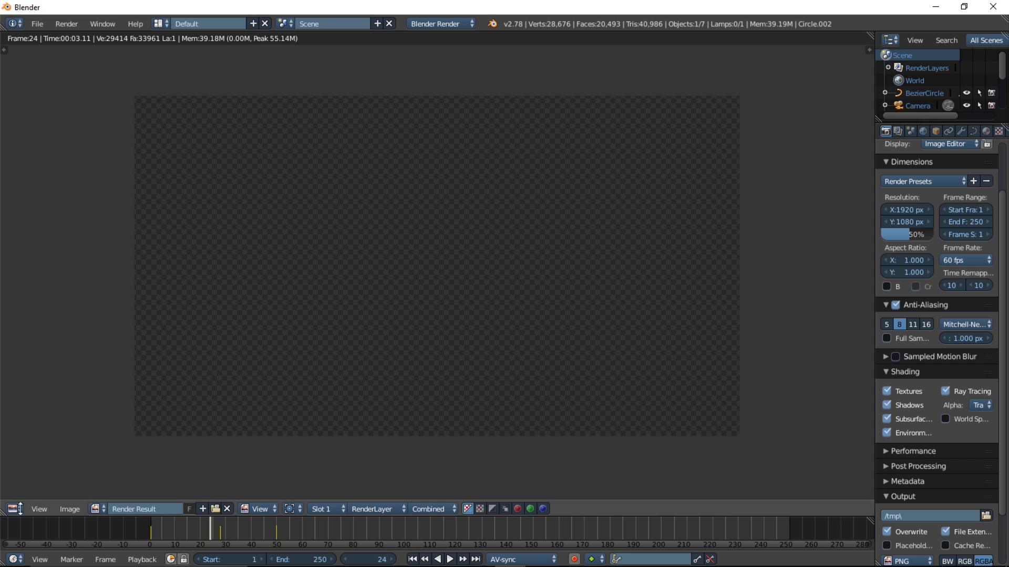
pyautogui.click(15, 508)
# Step: Return the area to 3D View, switch to the Compositing layout and enable Use Nodes and Backdrop
pyautogui.click(17, 494)
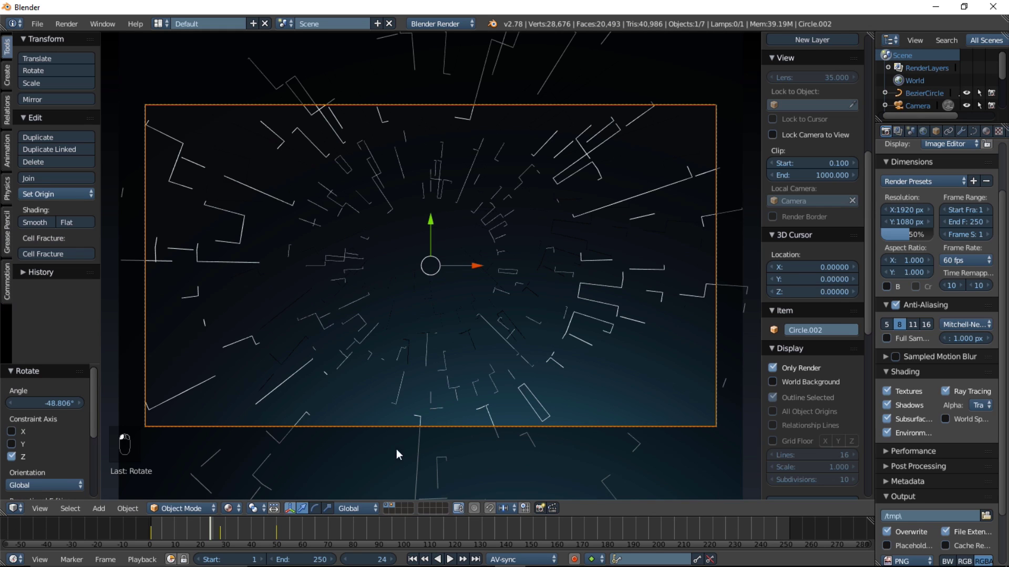
pyautogui.click(160, 23)
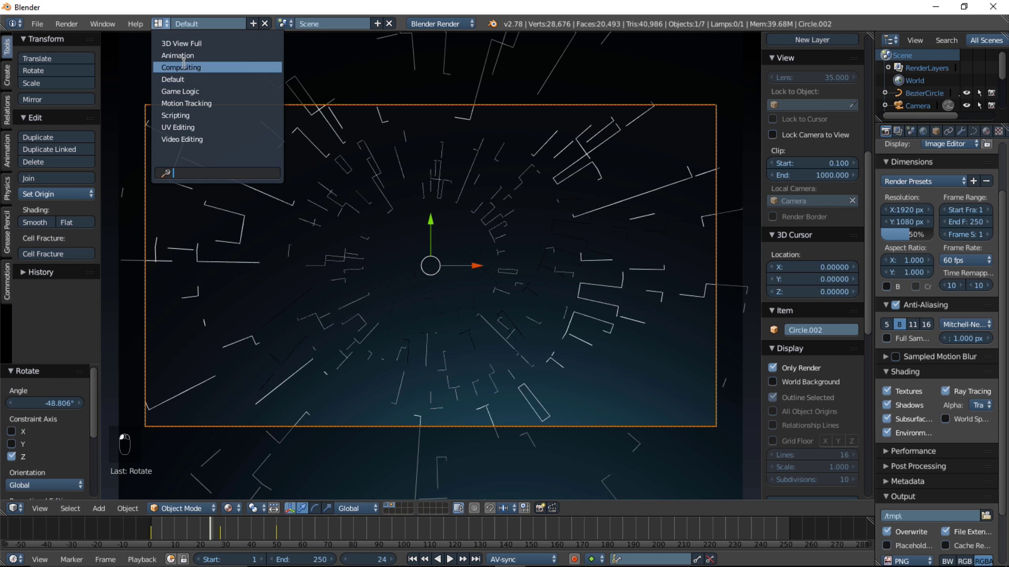
pyautogui.click(211, 64)
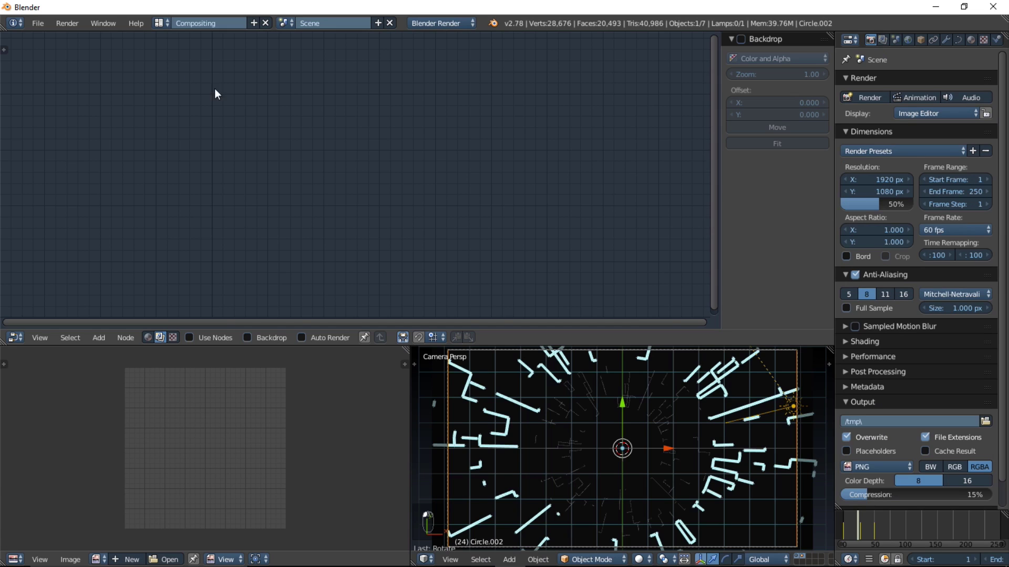
pyautogui.click(212, 337)
pyautogui.click(245, 336)
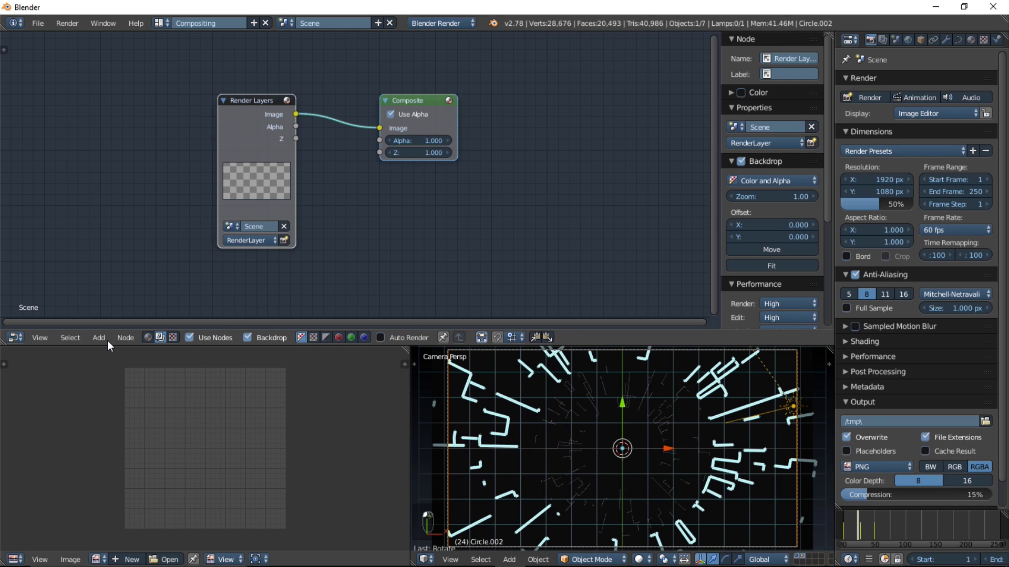
# Step: Add a Viewer node right of Composite and move the Render Layers node left, keeping RenderLayer
pyautogui.click(103, 339)
pyautogui.moveTo(117, 297)
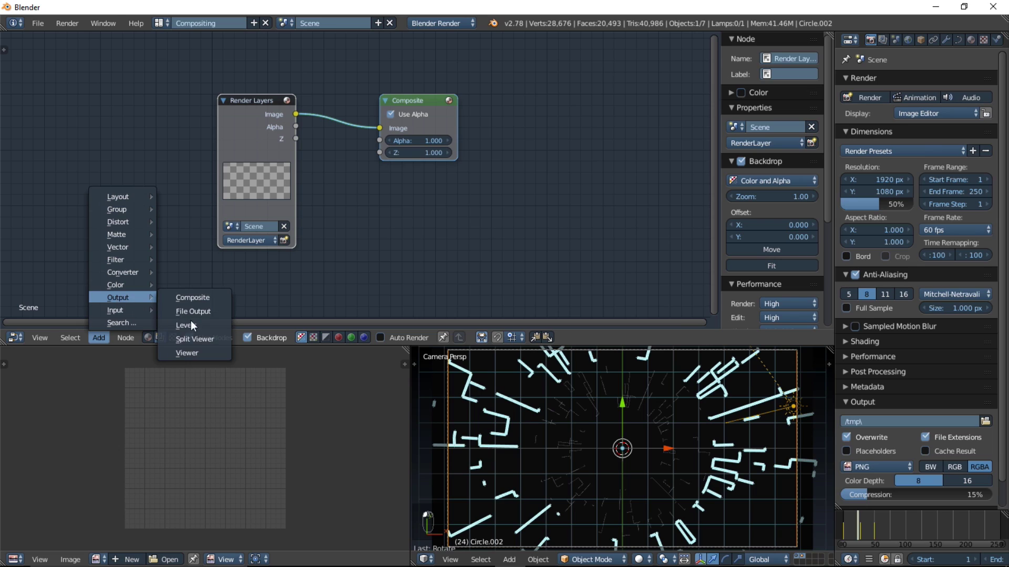
pyautogui.click(196, 352)
pyautogui.click(494, 176)
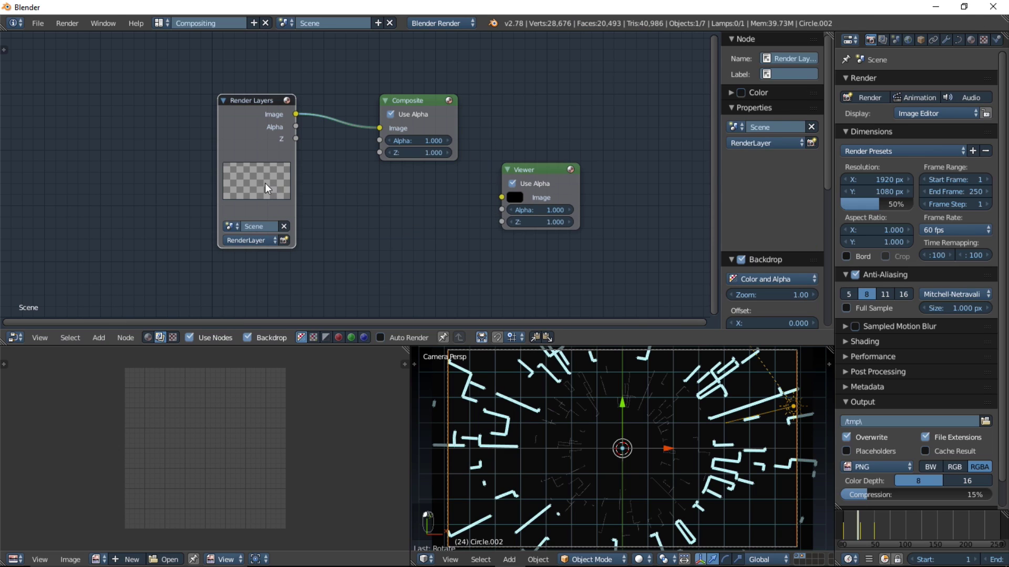
pyautogui.moveTo(265, 227); pyautogui.dragTo(171, 225)
pyautogui.click(168, 236)
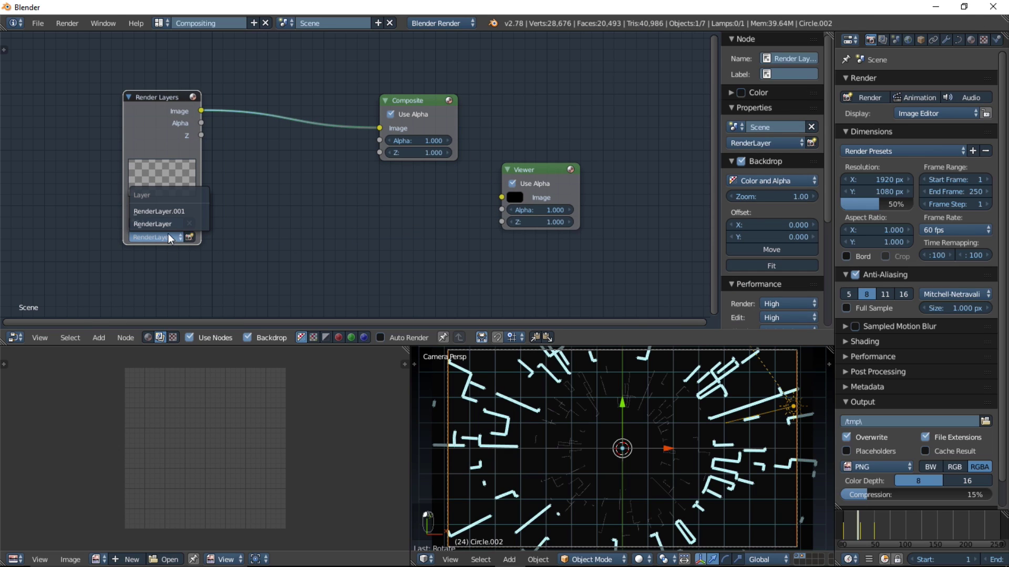
pyautogui.click(152, 224)
pyautogui.scroll(-3, 620, 447)
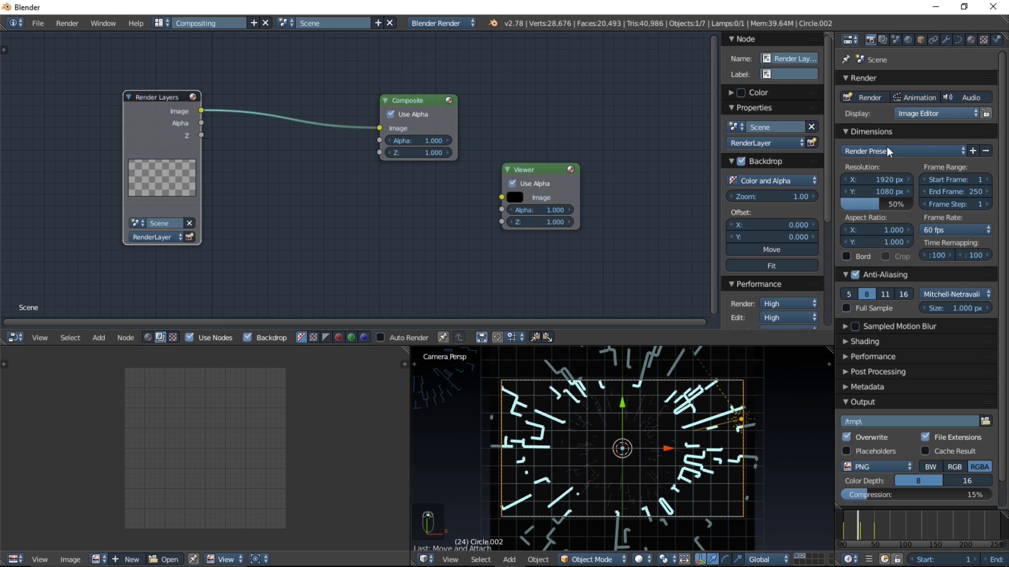
# Step: Move the plane and lamp to another scene layer and start a fresh F12 render
pyautogui.rightClick(761, 405)
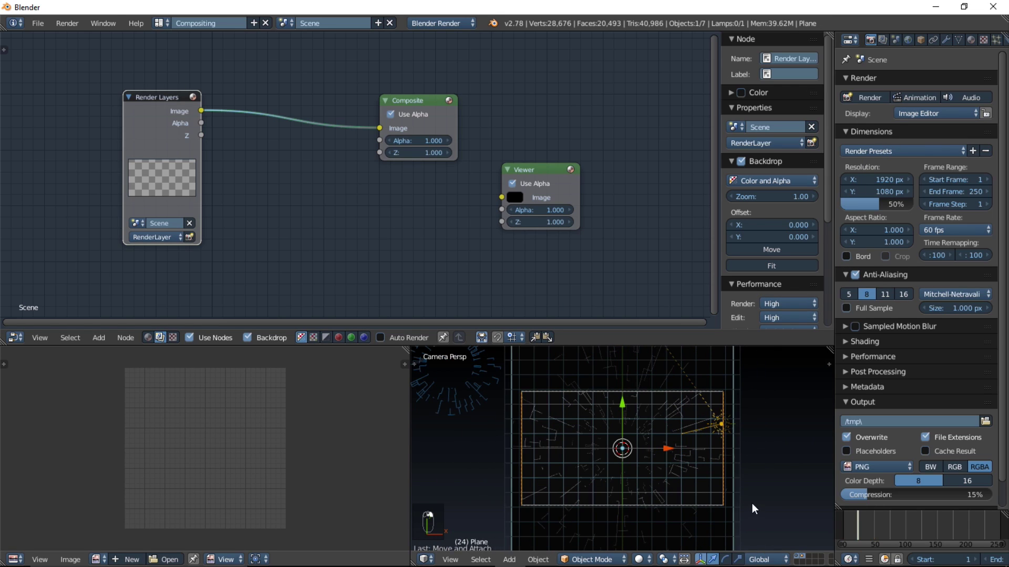
pyautogui.moveTo(754, 508); pyautogui.dragTo(752, 473, button='right')
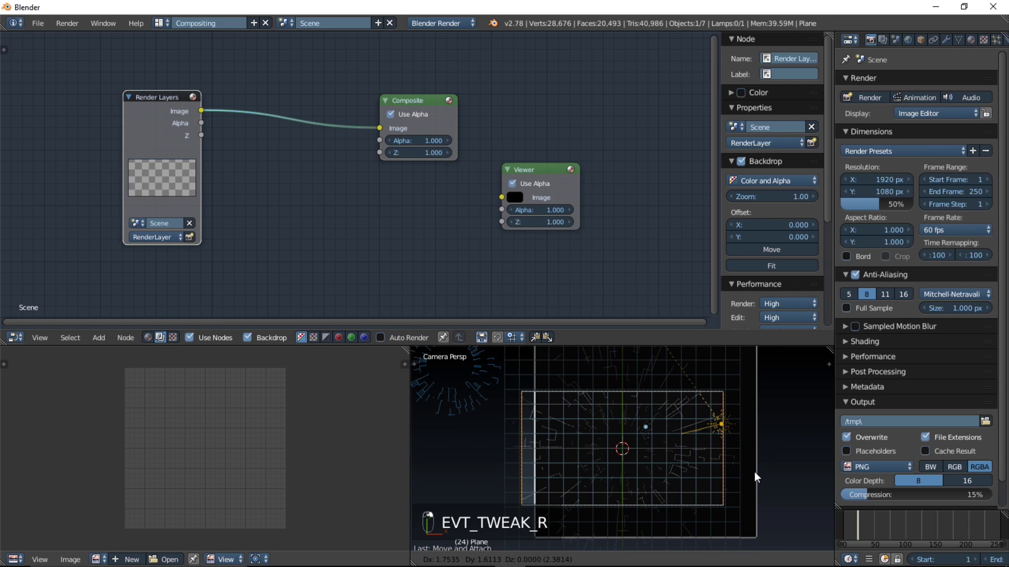
pyautogui.keyDown('shift'); pyautogui.rightClick(718, 427); pyautogui.keyUp('shift')
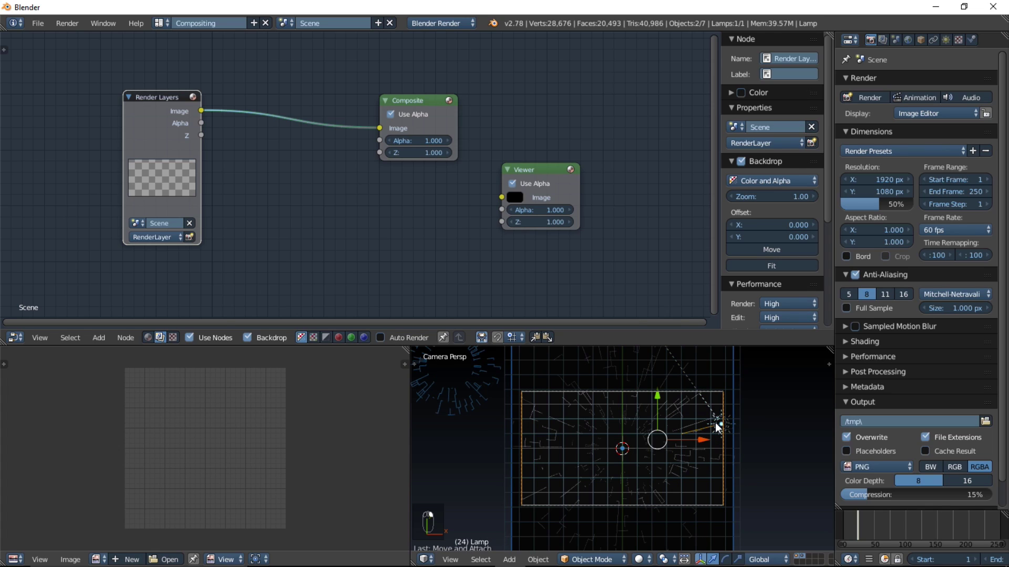
pyautogui.press('m')
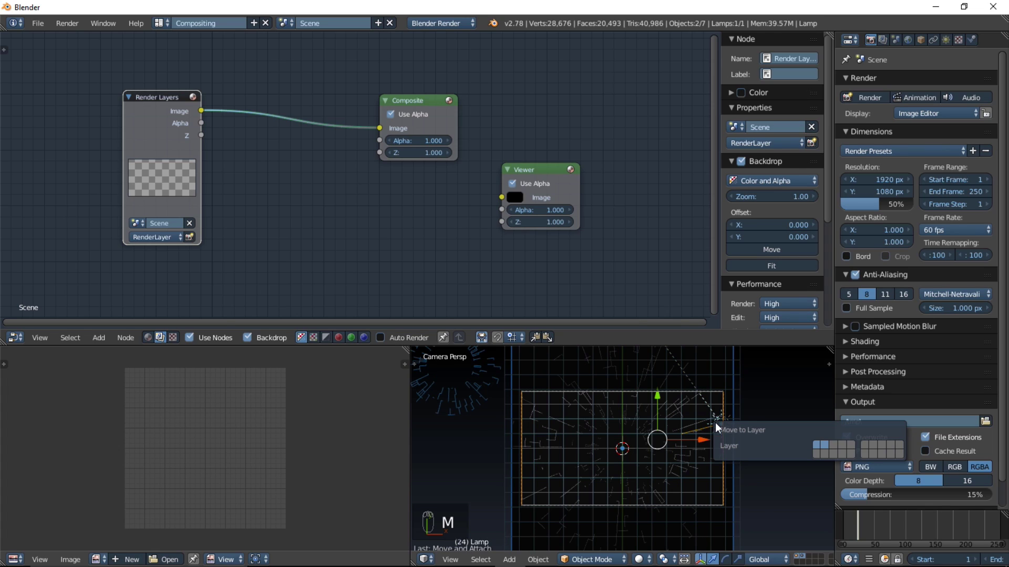
pyautogui.click(826, 445)
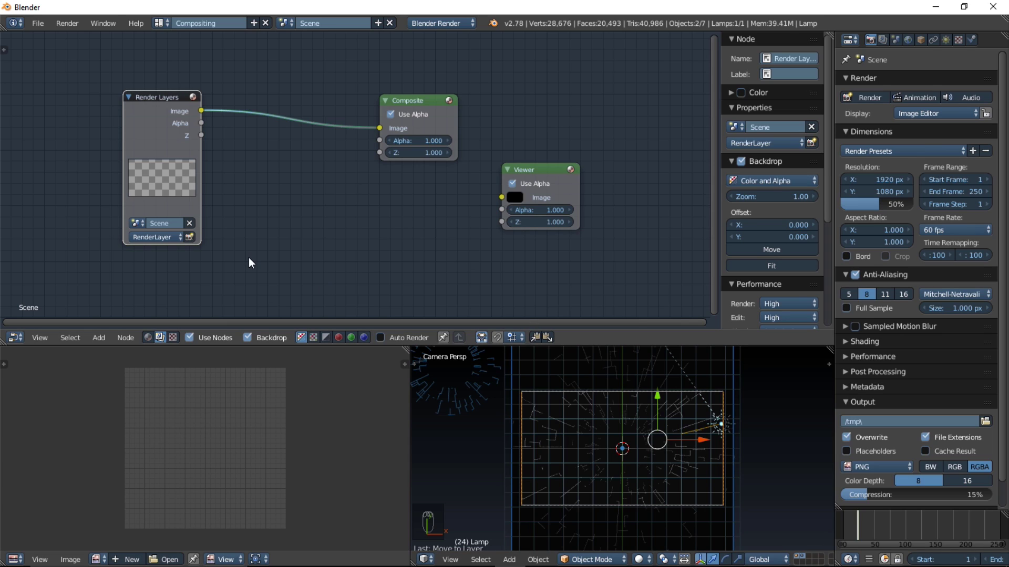
pyautogui.press('F12')
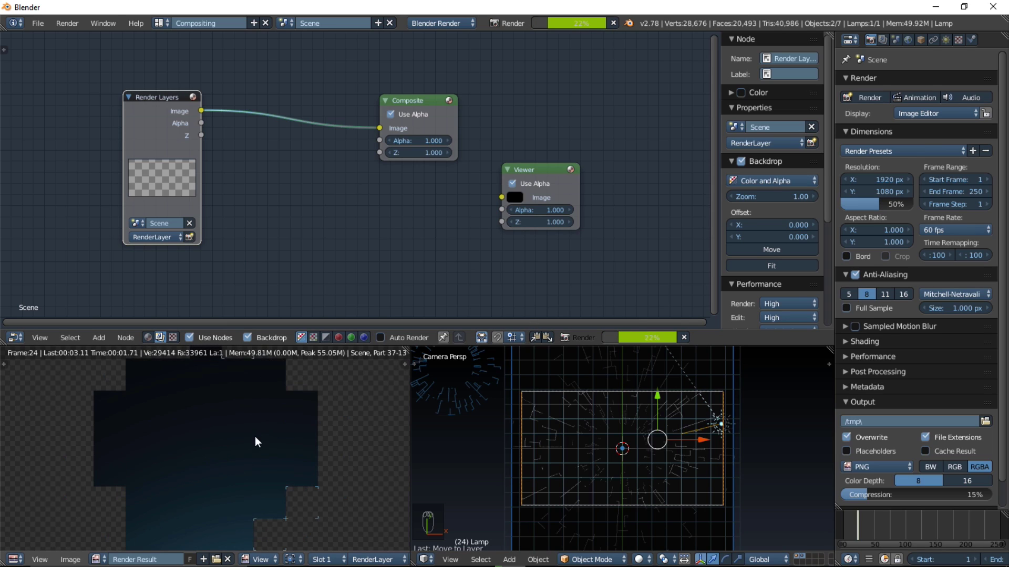
# Step: Link the render image to the Viewer and add a Render Layers copy set to RenderLayer.001
pyautogui.scroll(-1, 210, 158)
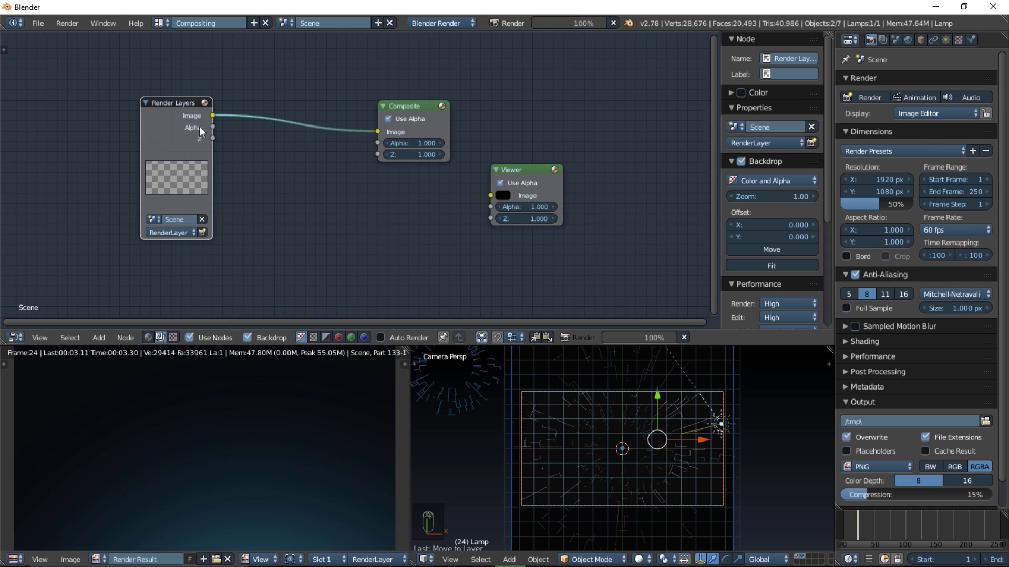
pyautogui.moveTo(213, 115); pyautogui.dragTo(490, 196)
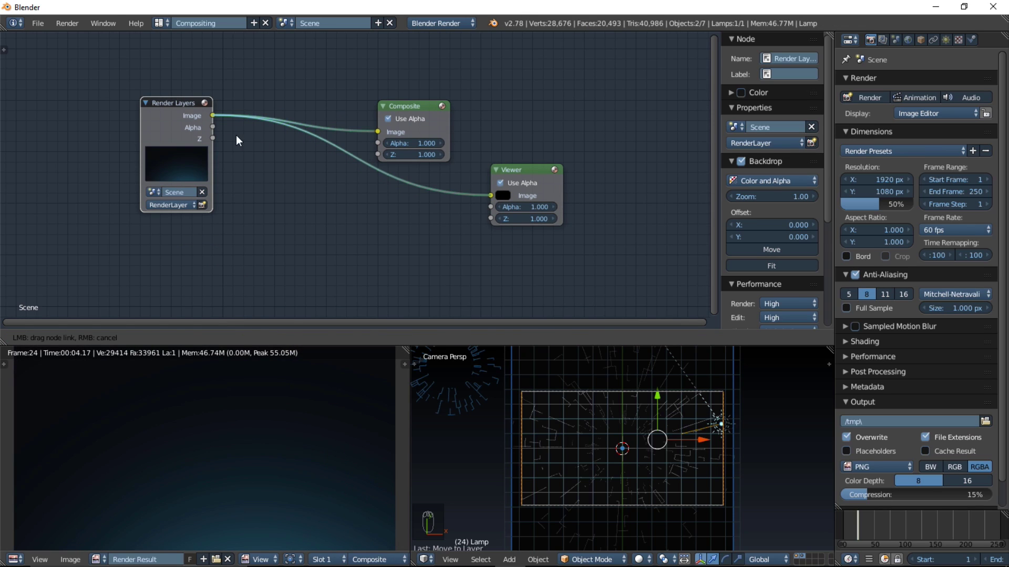
pyautogui.hotkey('shift', 'd')
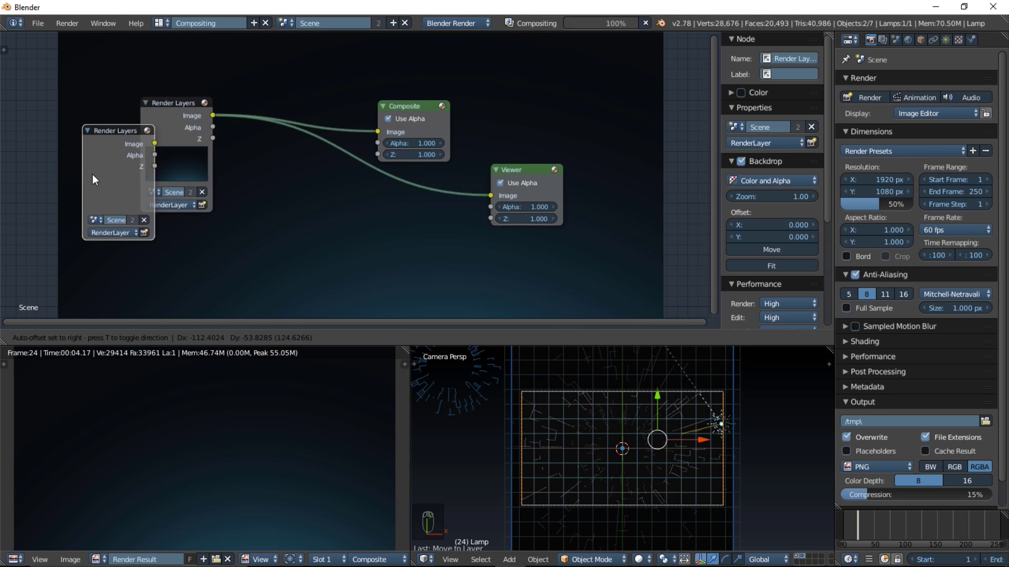
pyautogui.click(87, 257)
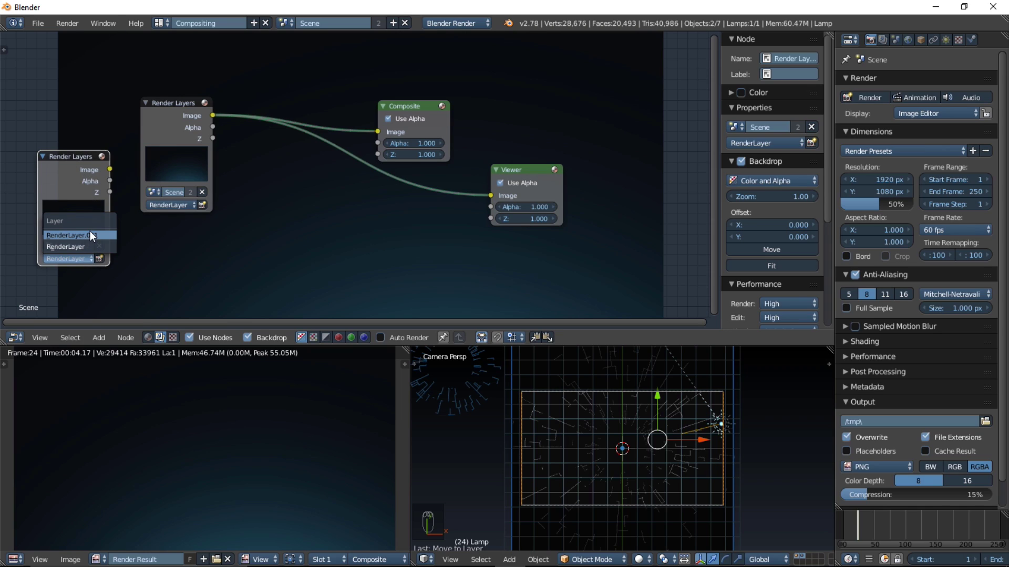
pyautogui.click(90, 235)
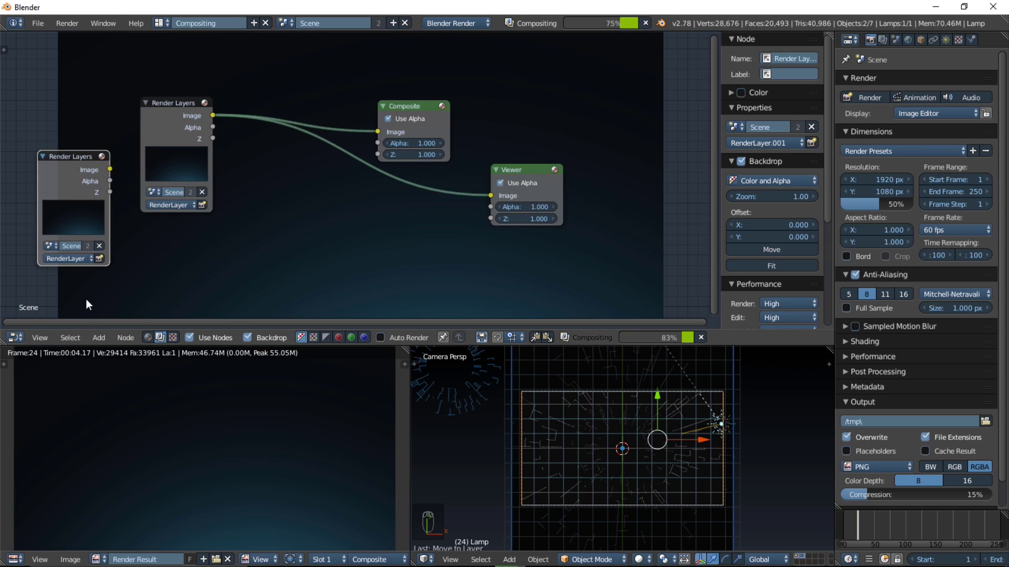
# Step: Insert a Mix node in Add mode combining both render layers' images into the Viewer
pyautogui.click(98, 339)
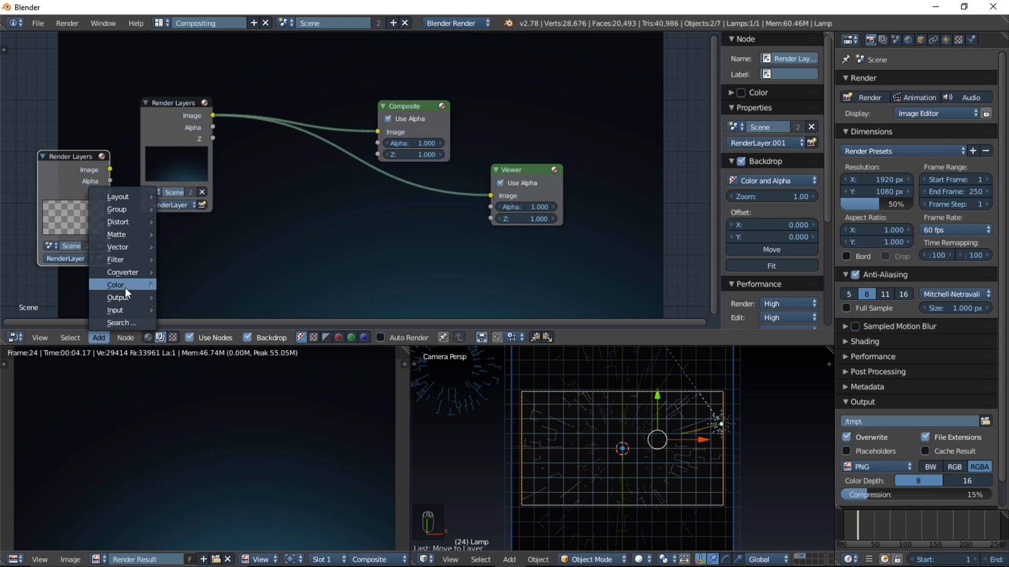
pyautogui.moveTo(125, 288)
pyautogui.click(194, 396)
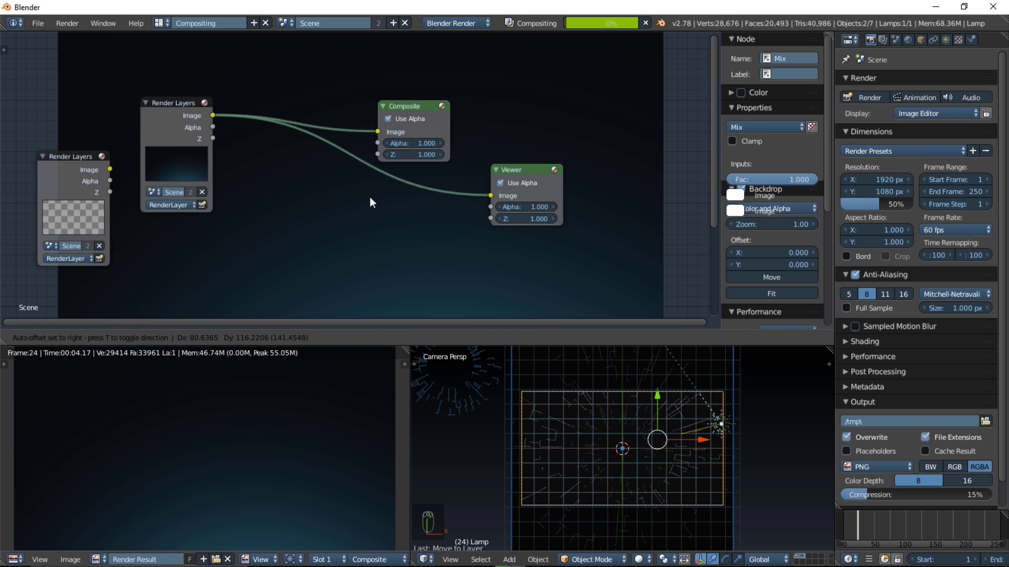
pyautogui.click(390, 172)
pyautogui.moveTo(109, 169); pyautogui.dragTo(377, 251)
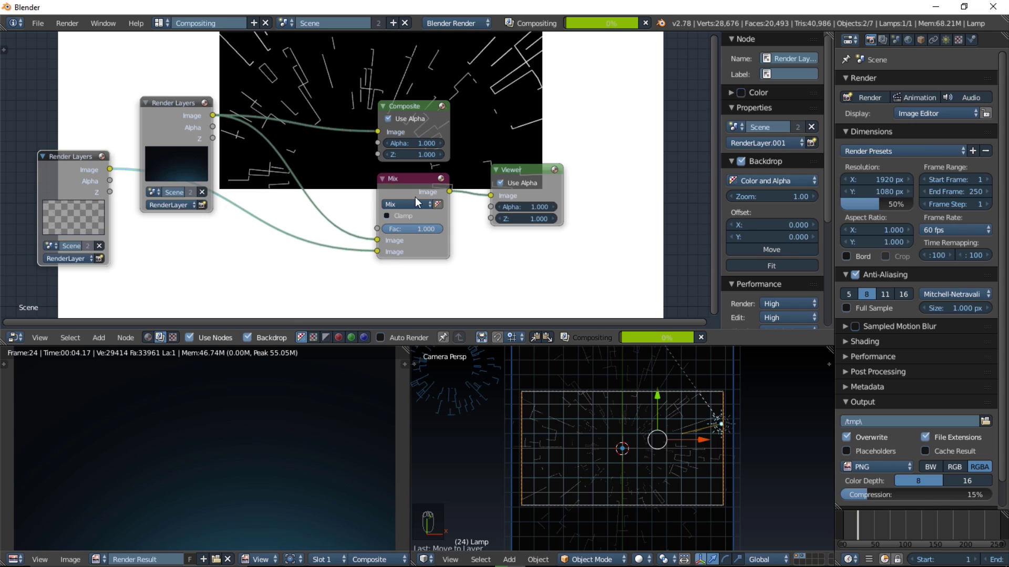
pyautogui.click(412, 205)
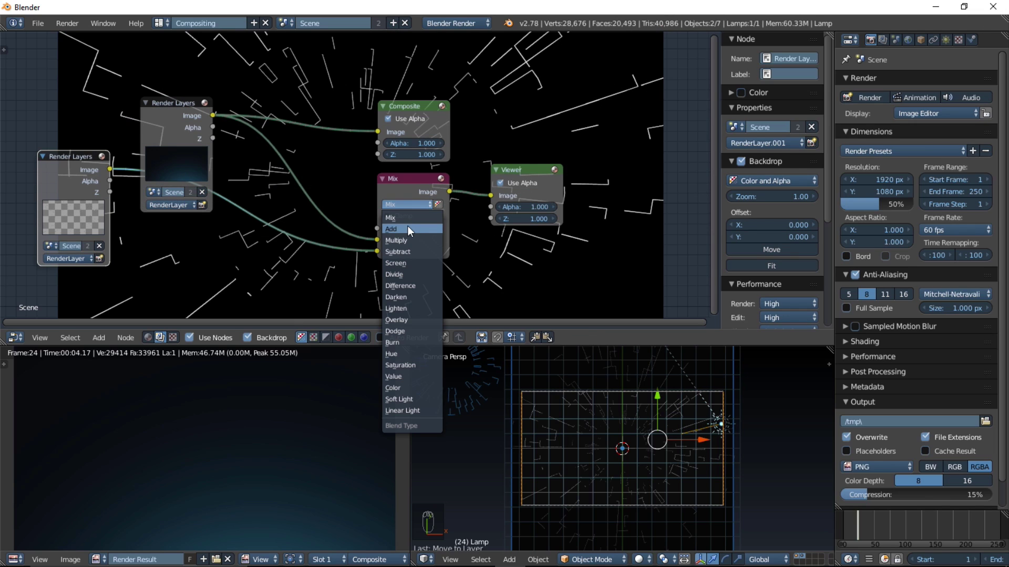
pyautogui.click(408, 226)
# Step: Shrink the viewer backdrop and tidy the node layout
pyautogui.moveTo(348, 216); pyautogui.dragTo(299, 207, button='middle')
pyautogui.press('v')
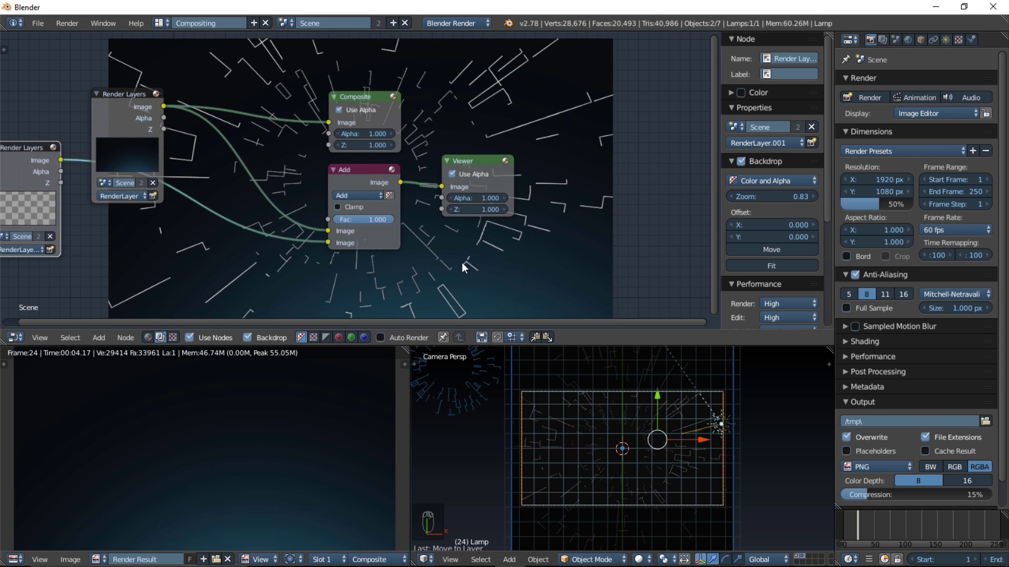
pyautogui.moveTo(462, 263); pyautogui.dragTo(546, 249, button='middle')
pyautogui.moveTo(118, 184); pyautogui.dragTo(136, 261)
pyautogui.moveTo(430, 144); pyautogui.dragTo(473, 109, button='middle')
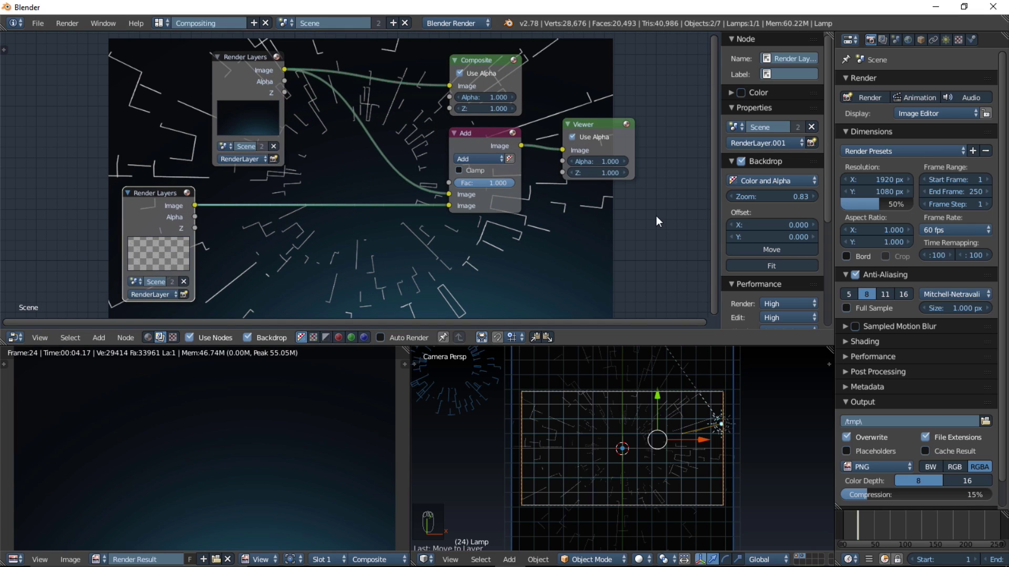
# Step: Insert a Glare node after the second render layer: Fog Glow, High quality, Threshold 0
pyautogui.scroll(1, 459, 273)
pyautogui.scroll(1, 695, 445)
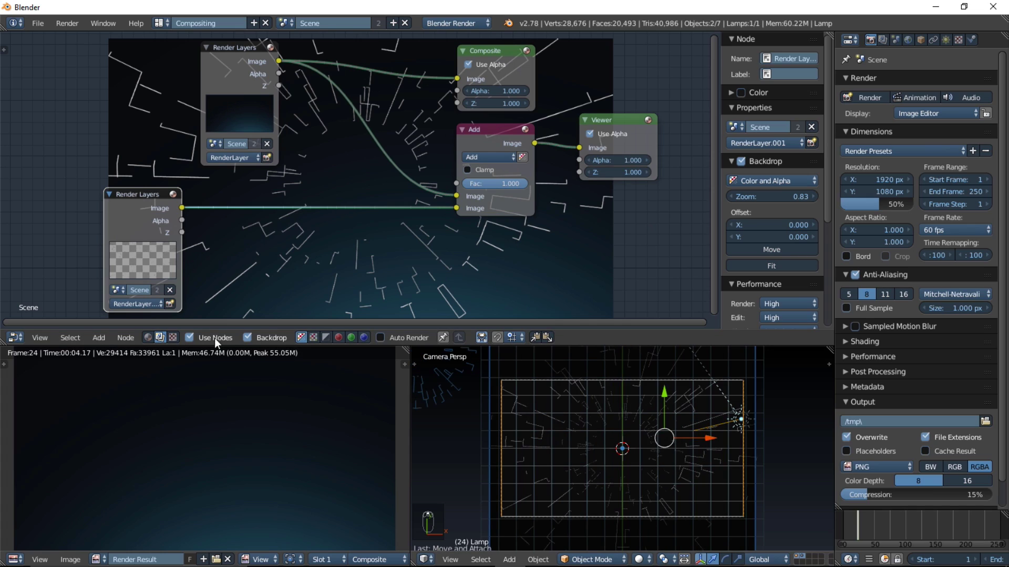
pyautogui.click(102, 338)
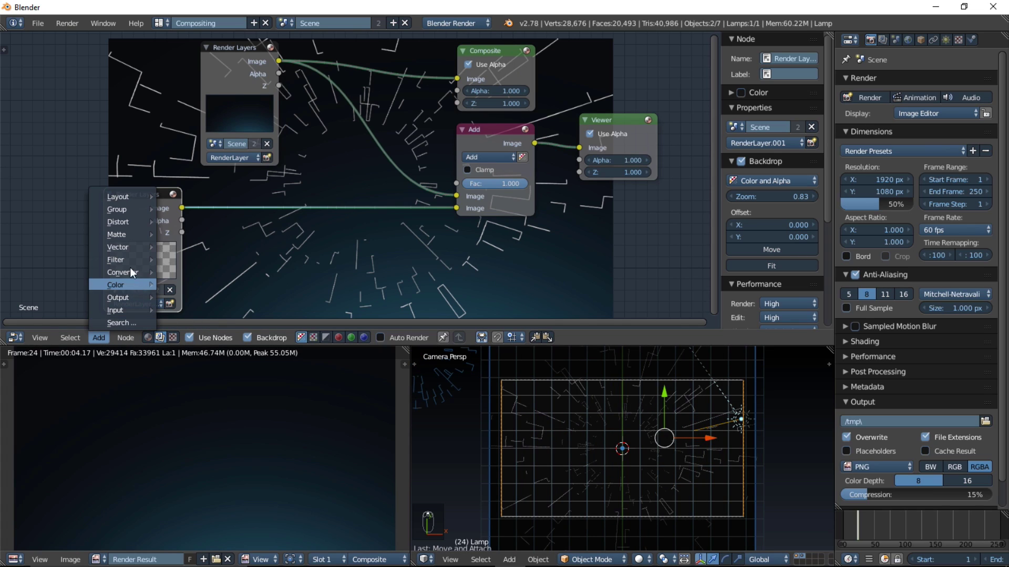
pyautogui.moveTo(137, 260)
pyautogui.click(191, 370)
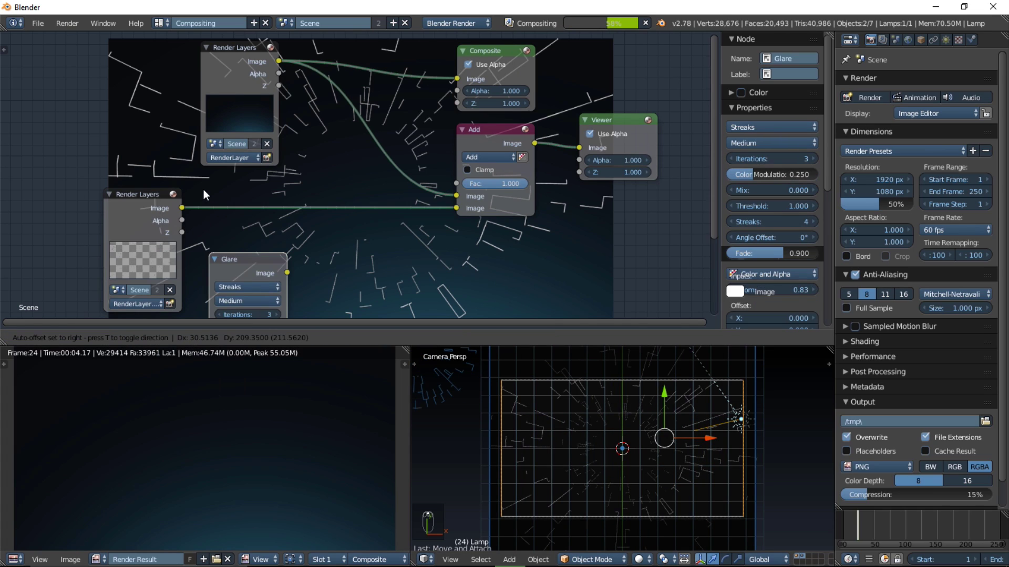
pyautogui.click(248, 221)
pyautogui.click(250, 221)
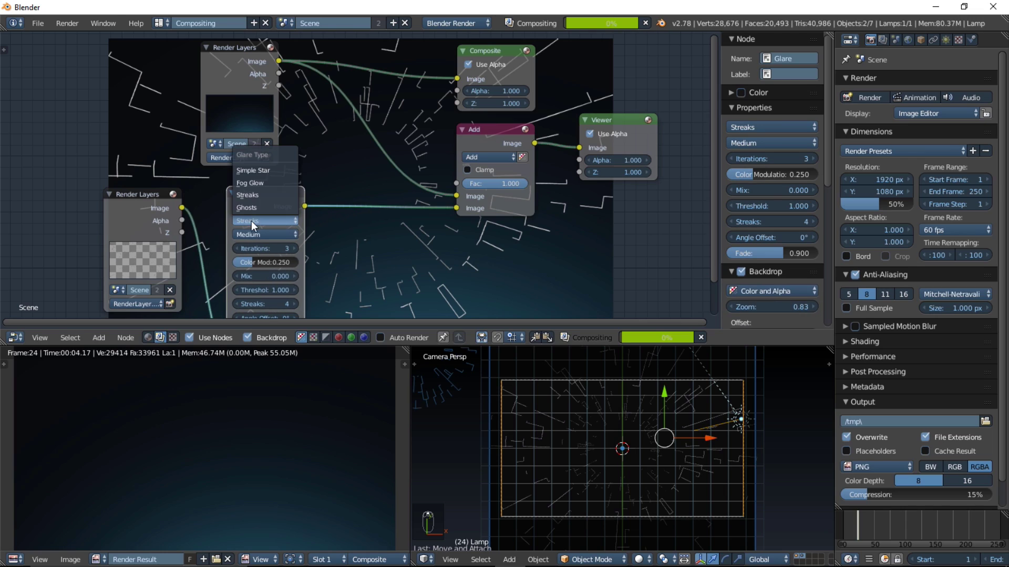
pyautogui.click(257, 180)
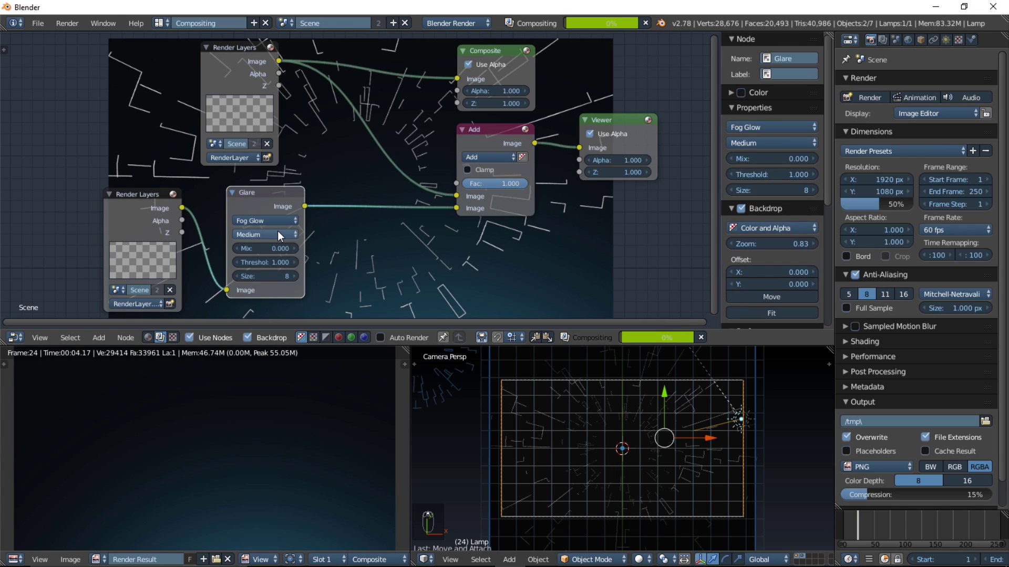
pyautogui.click(278, 231)
pyautogui.click(274, 222)
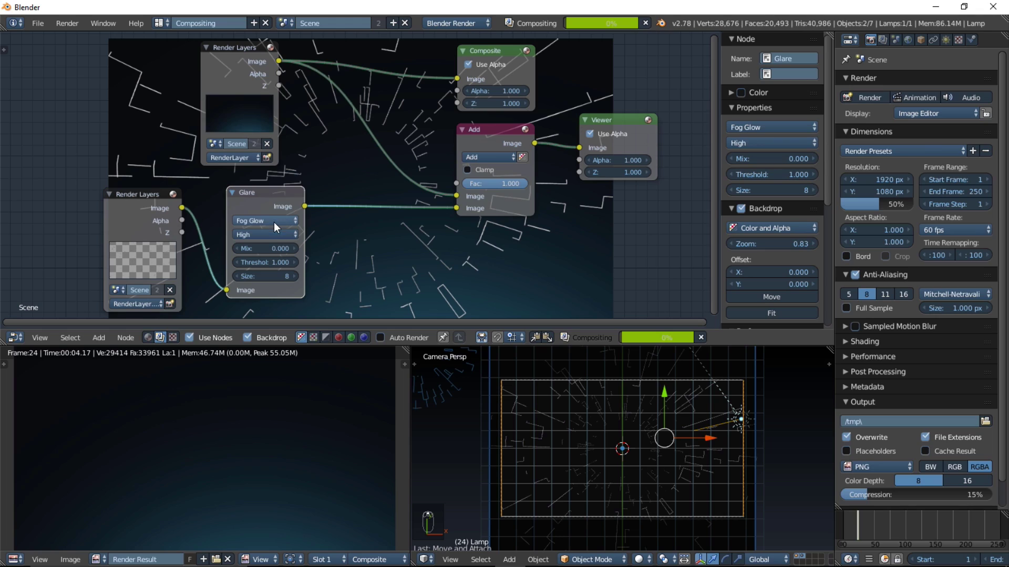
pyautogui.moveTo(267, 260); pyautogui.dragTo(254, 260)
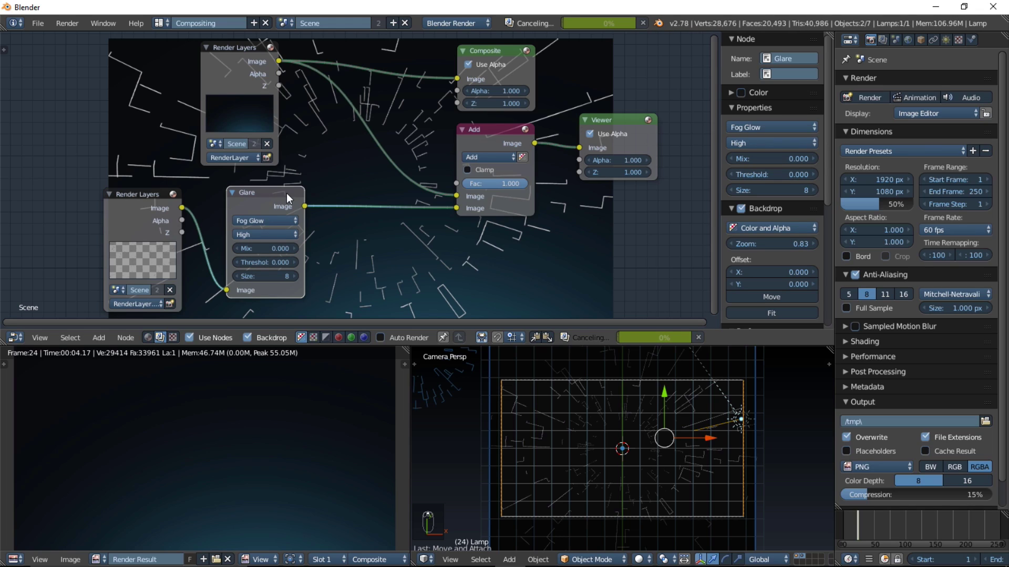
# Step: Chain a duplicate Fog Glow node after the first and rearrange the Viewer, Composite and Add nodes
pyautogui.hotkey('shift', 'd')
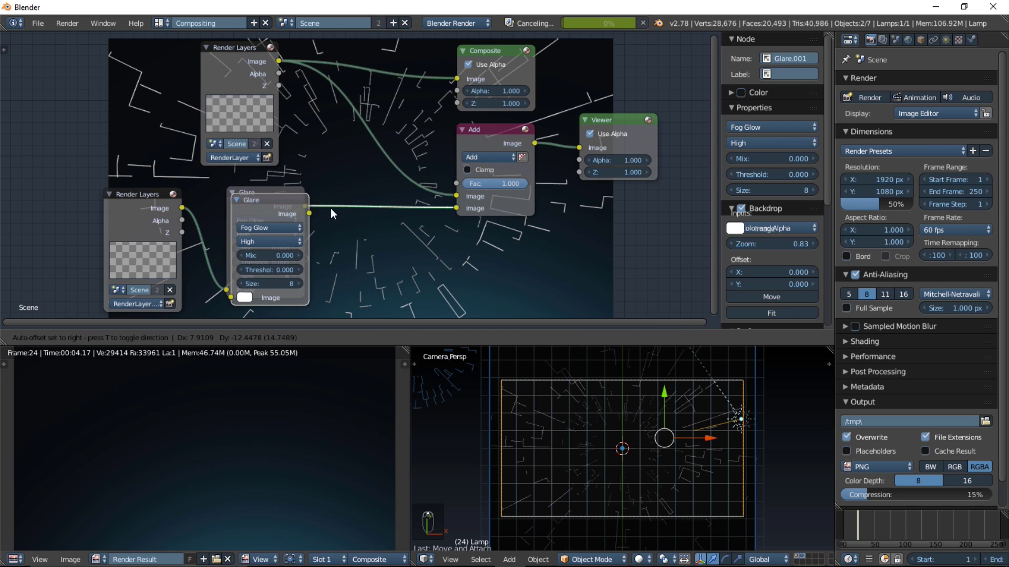
pyautogui.click(348, 208)
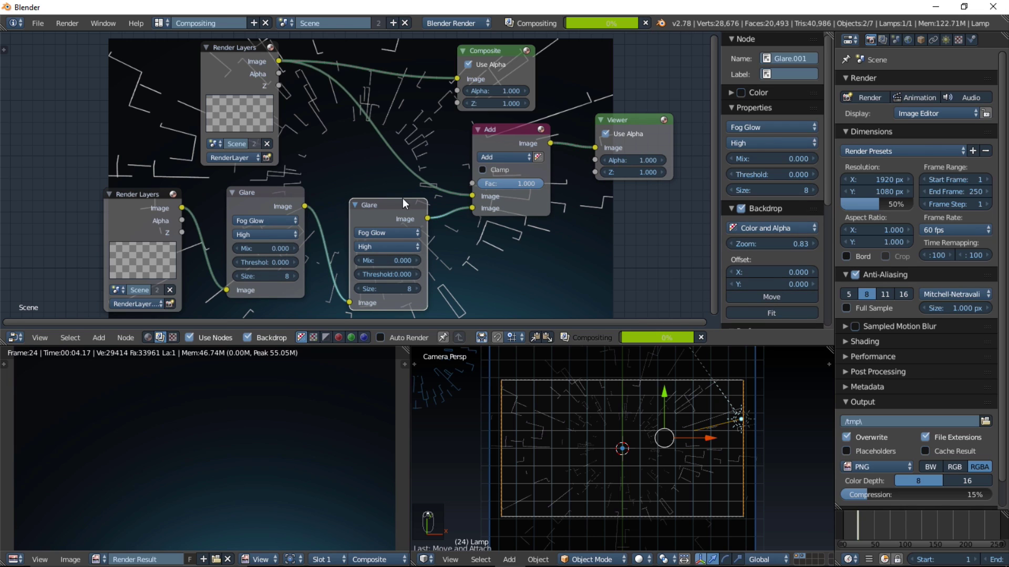
pyautogui.moveTo(490, 185); pyautogui.dragTo(367, 259, button='middle')
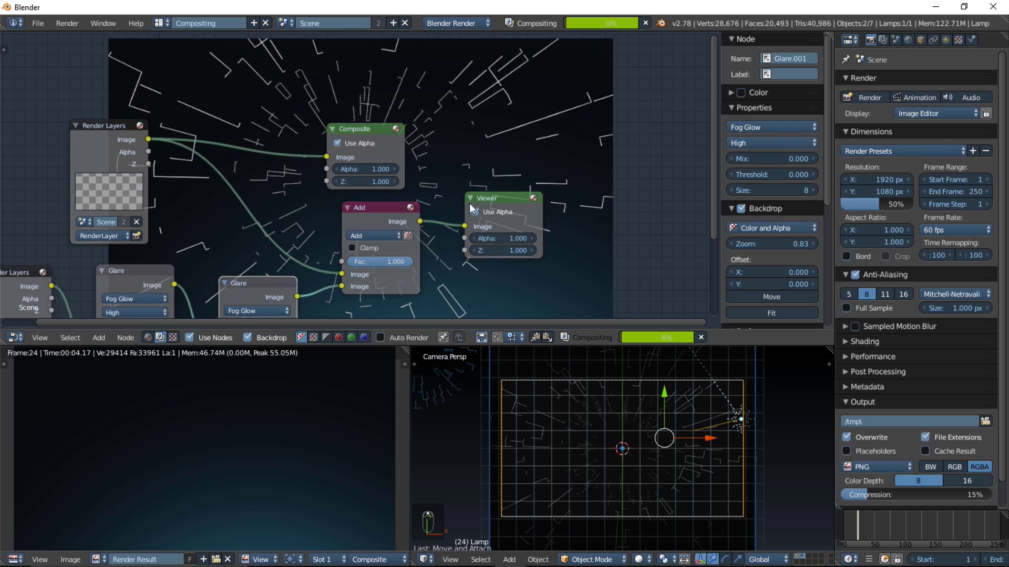
pyautogui.moveTo(494, 196); pyautogui.dragTo(652, 180)
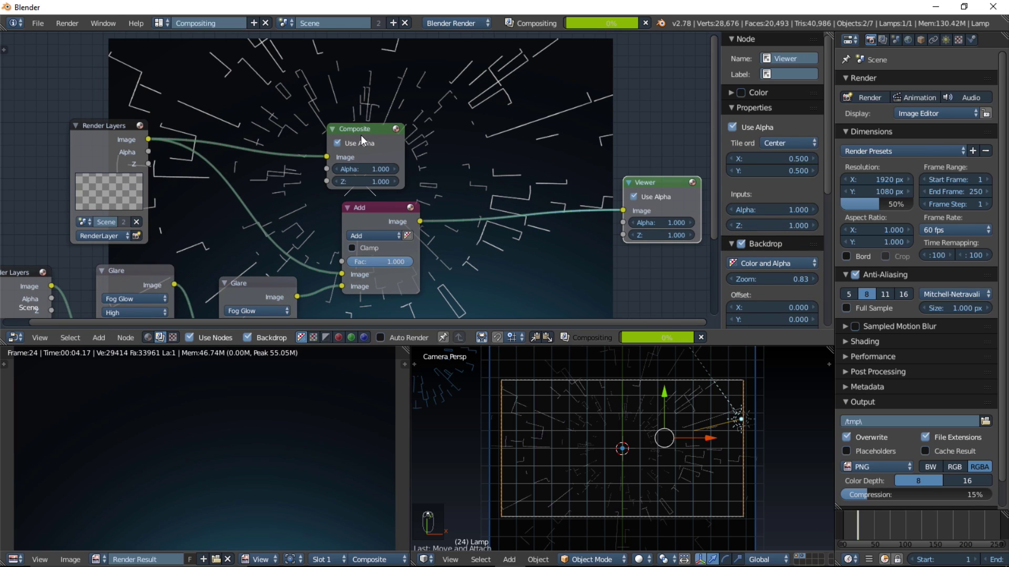
pyautogui.moveTo(360, 128); pyautogui.dragTo(648, 65)
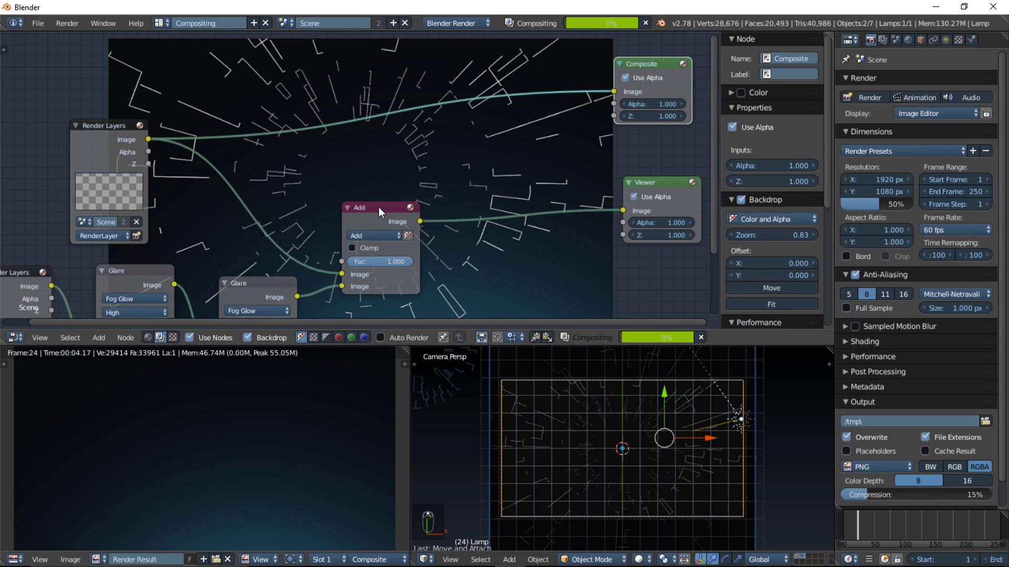
pyautogui.click(378, 207)
pyautogui.moveTo(455, 183); pyautogui.dragTo(479, 154)
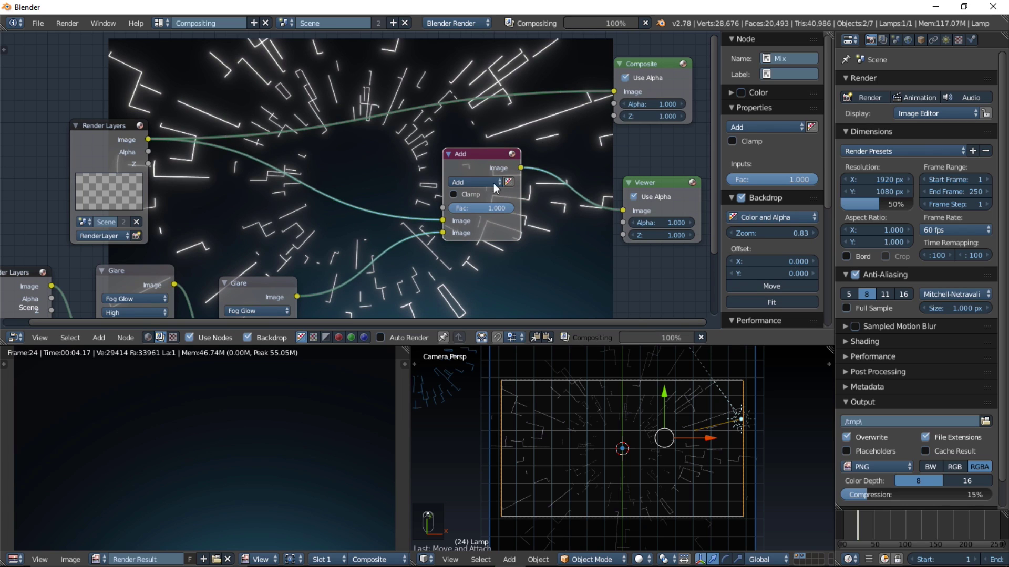
pyautogui.moveTo(493, 182); pyautogui.dragTo(513, 114, button='middle')
pyautogui.scroll(1, 461, 273)
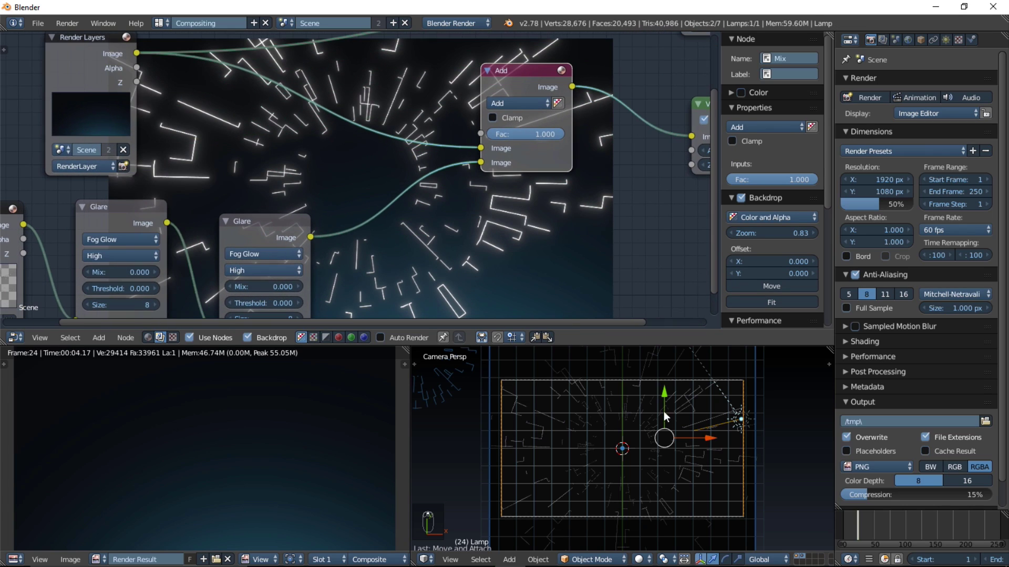
pyautogui.scroll(1, 648, 452)
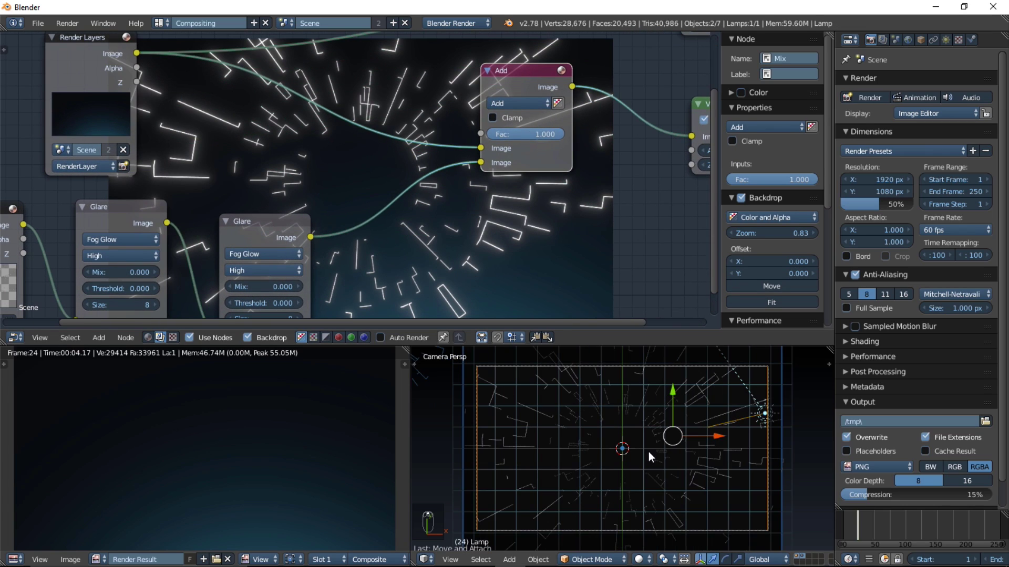
# Step: Give Circle.002 a new Material.003 with diffuse colour RGB 0.304/0.563/0.800
pyautogui.rightClick(527, 427)
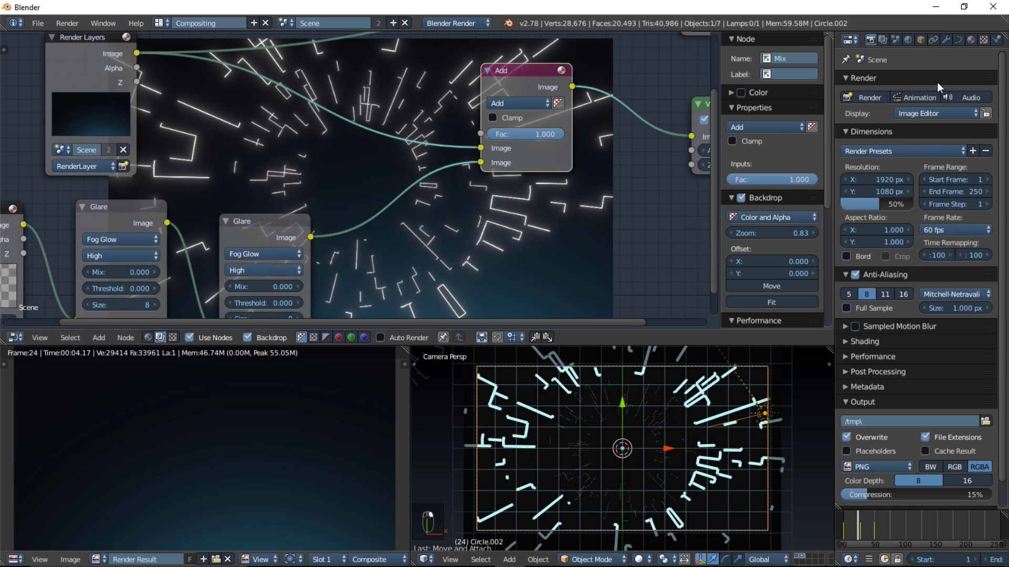
pyautogui.click(970, 39)
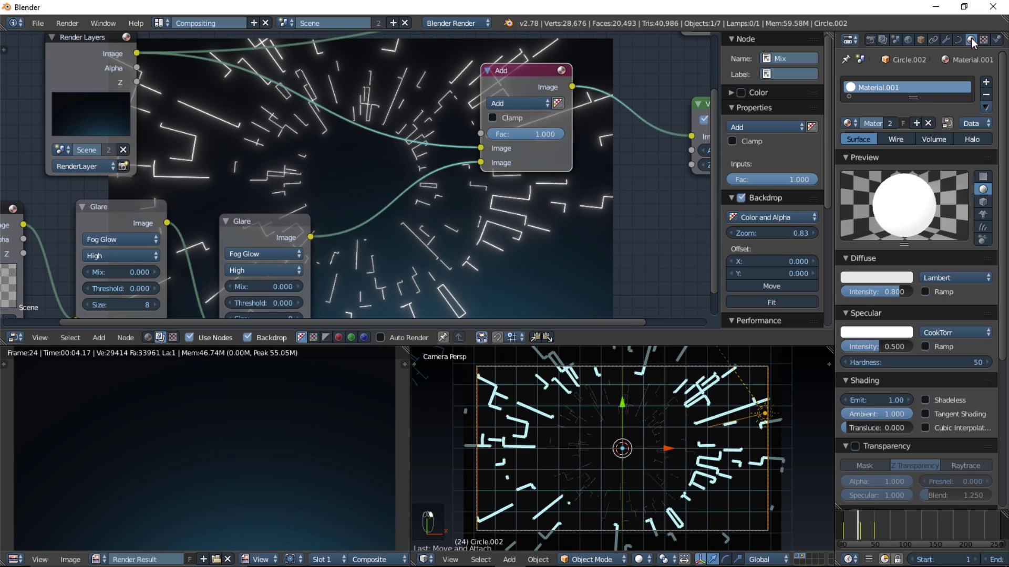
pyautogui.click(916, 124)
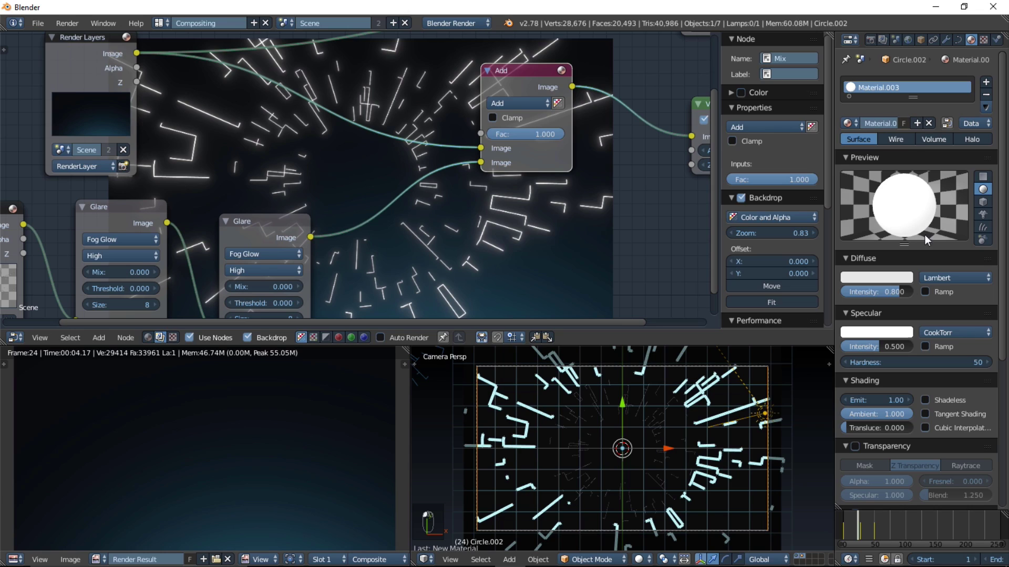
pyautogui.click(889, 278)
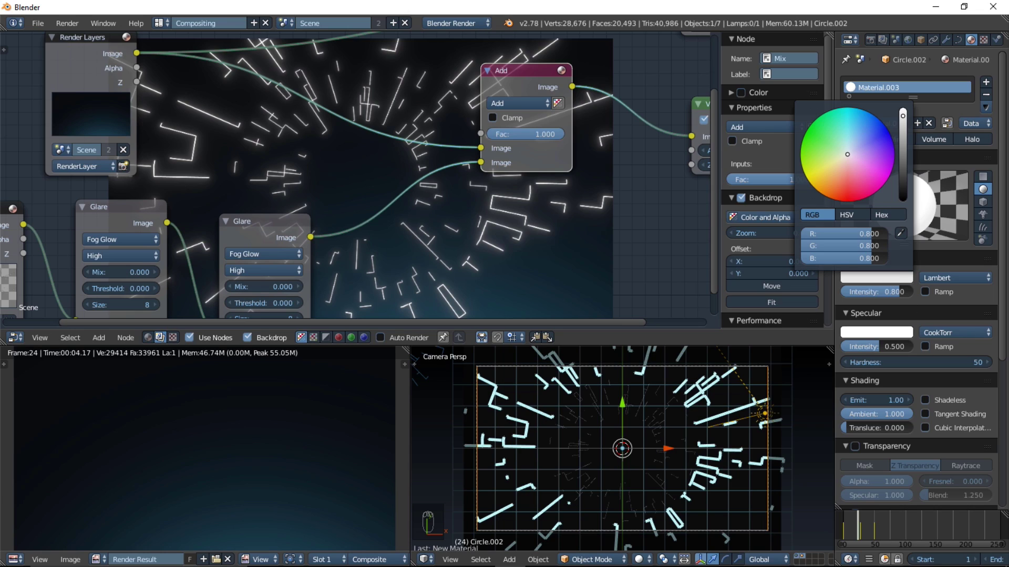
pyautogui.click(854, 139)
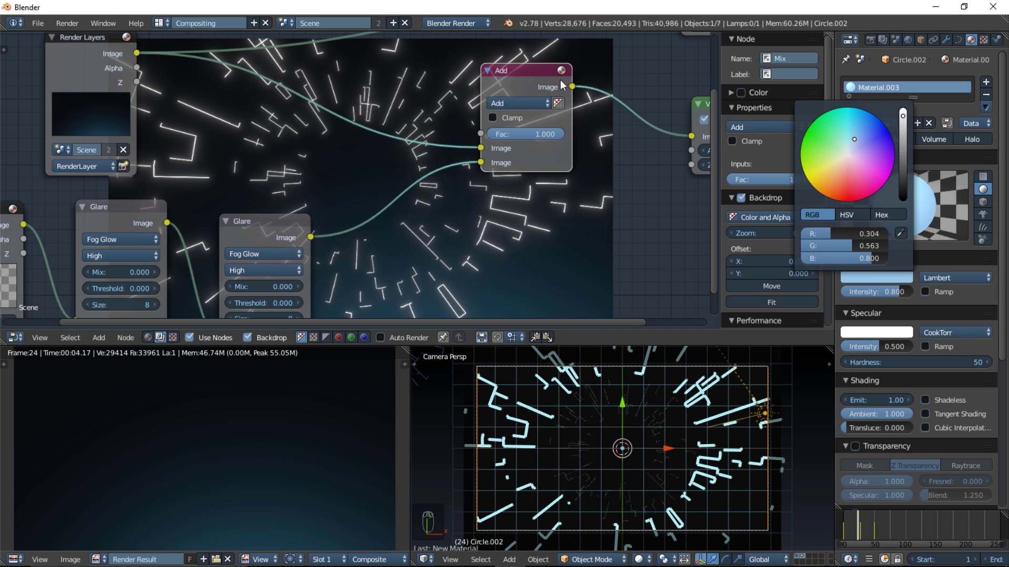
# Step: Re-render the second Render Layers node so the glare chain picks up the updated ring
pyautogui.click(101, 23)
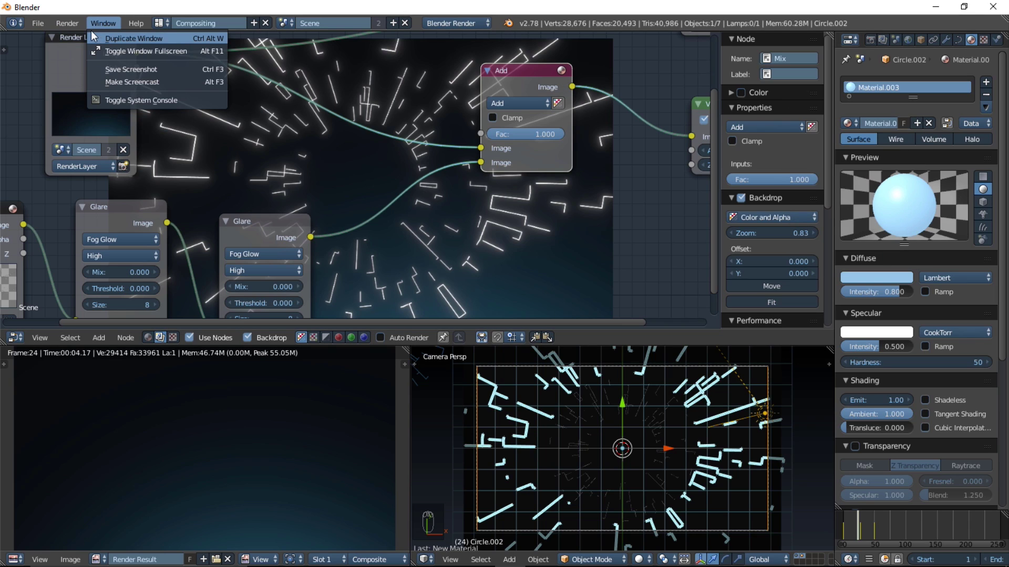
pyautogui.moveTo(67, 294); pyautogui.dragTo(216, 214, button='middle')
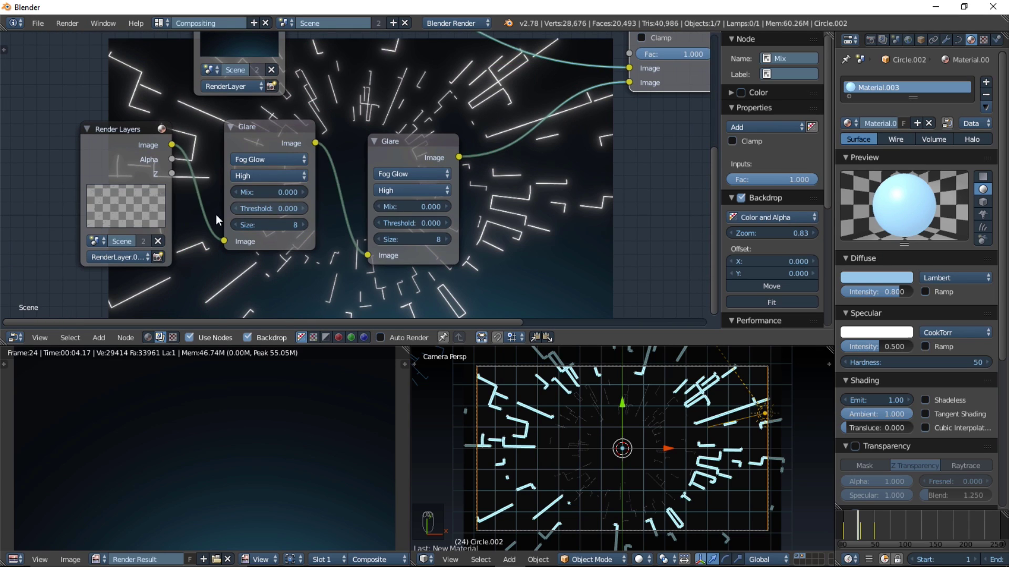
pyautogui.click(158, 257)
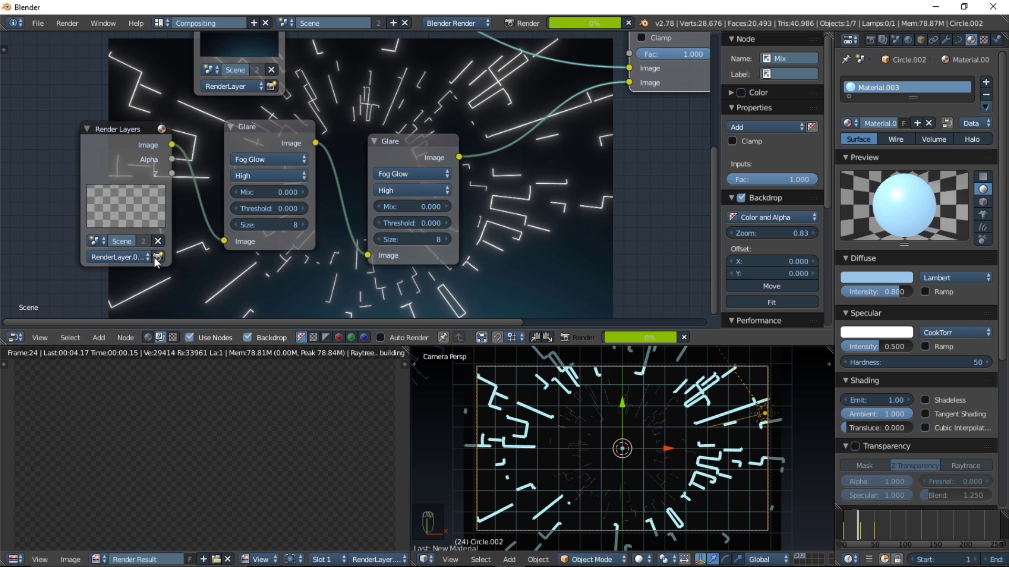
pyautogui.scroll(-1, 407, 286)
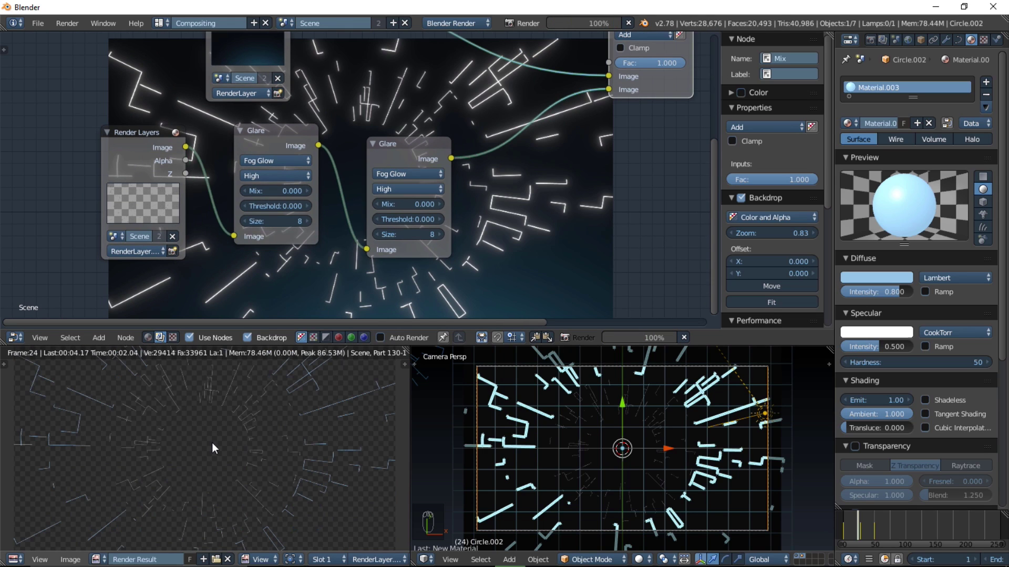
pyautogui.moveTo(376, 295); pyautogui.dragTo(265, 298, button='middle')
# Step: Insert an RGB Curves node between the second Glare node and the Add node
pyautogui.click(98, 337)
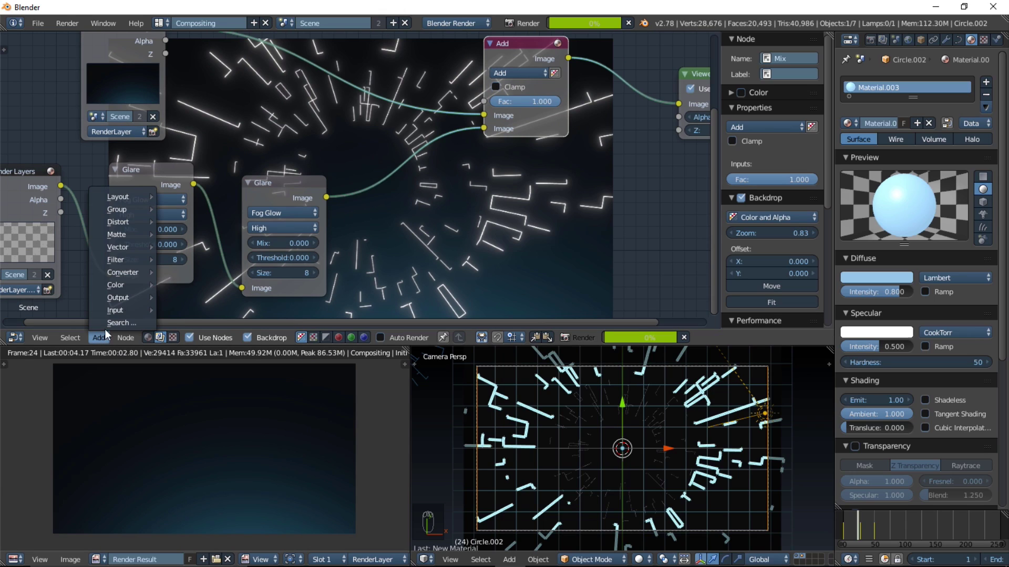
pyautogui.moveTo(118, 283)
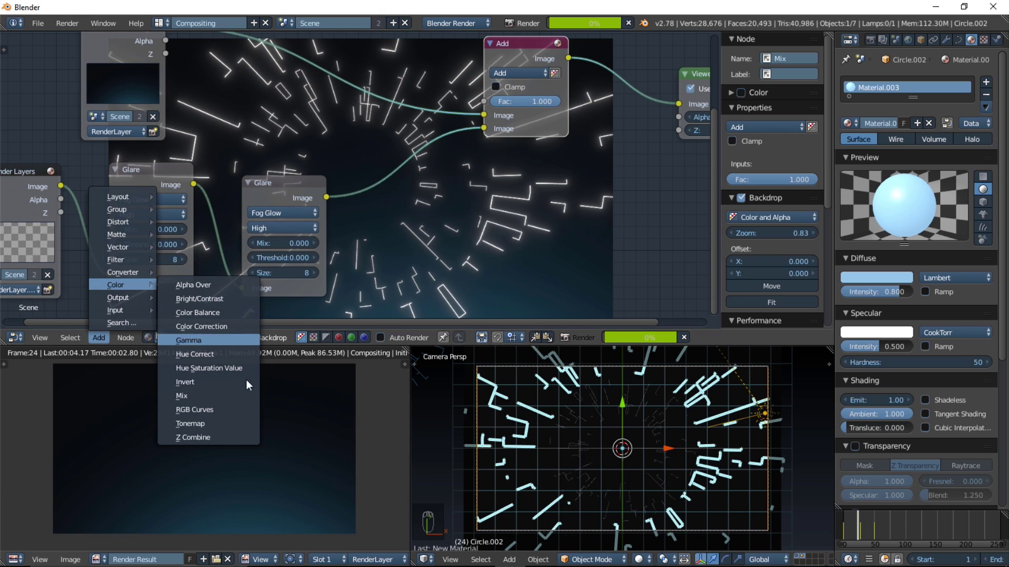
pyautogui.click(210, 409)
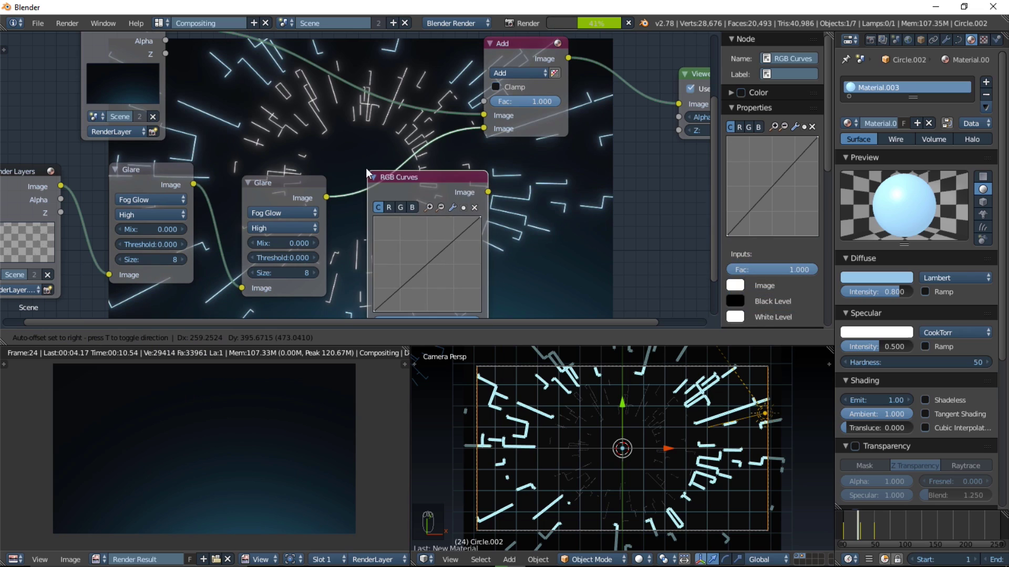
pyautogui.click(372, 152)
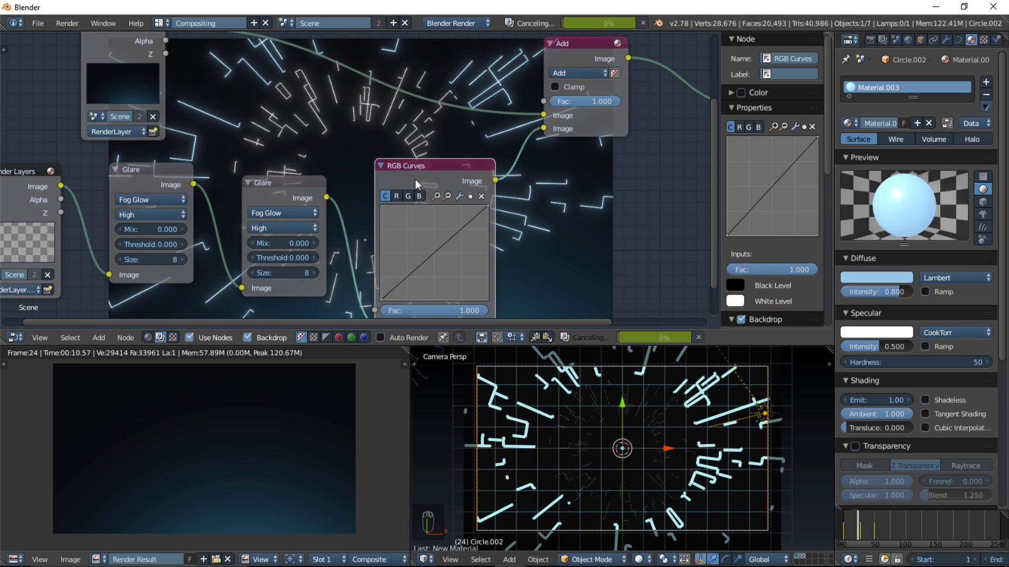
# Step: Bend the RGB Curves red channel down and blue channel up (X 0.316, Y 0.718) for blue lines
pyautogui.moveTo(545, 174); pyautogui.dragTo(518, 216, button='middle')
pyautogui.scroll(-1, 542, 201)
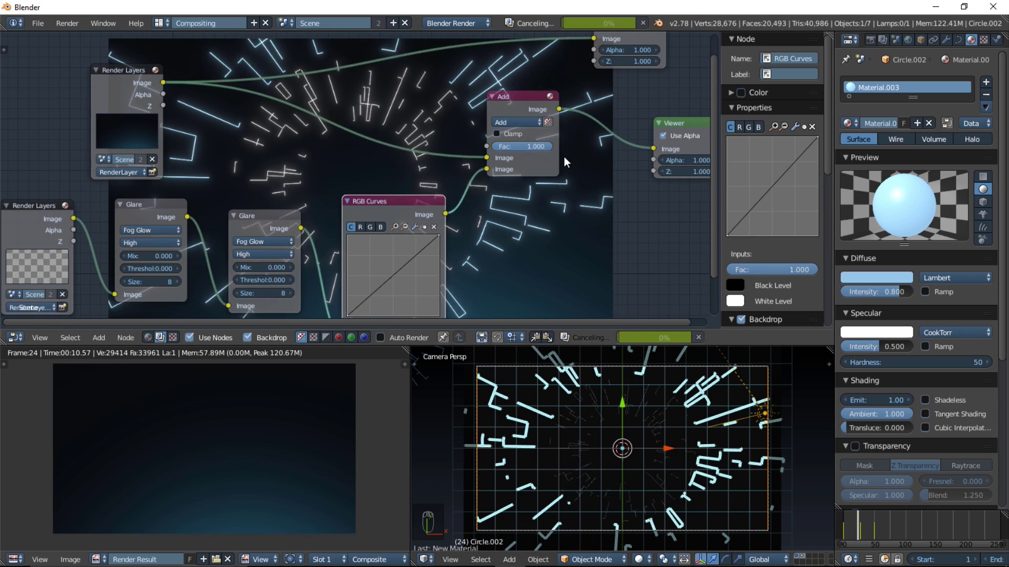
pyautogui.scroll(-1, 570, 151)
pyautogui.moveTo(569, 151); pyautogui.dragTo(374, 193, button='middle')
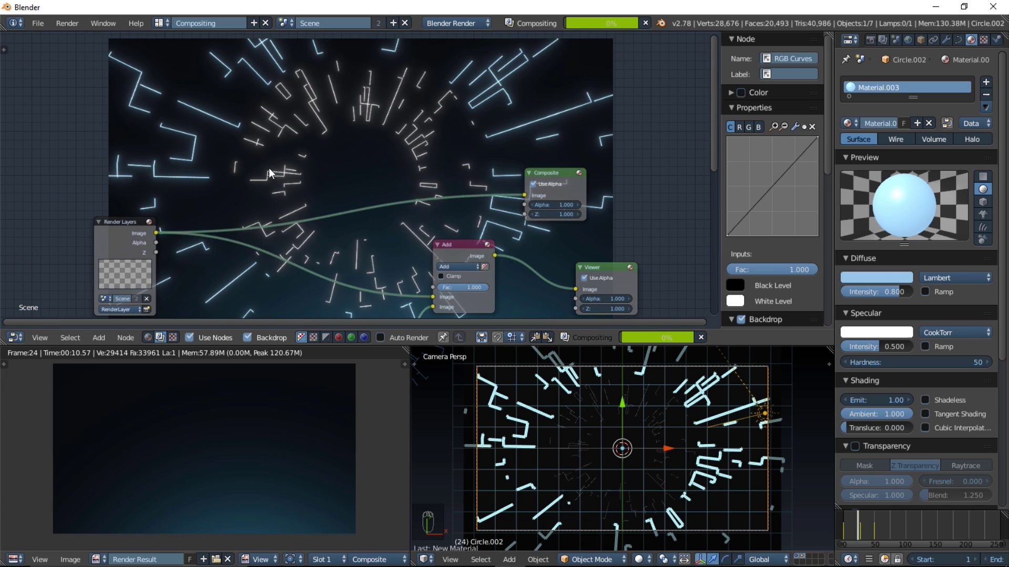
pyautogui.moveTo(311, 135); pyautogui.dragTo(330, 141, button='middle')
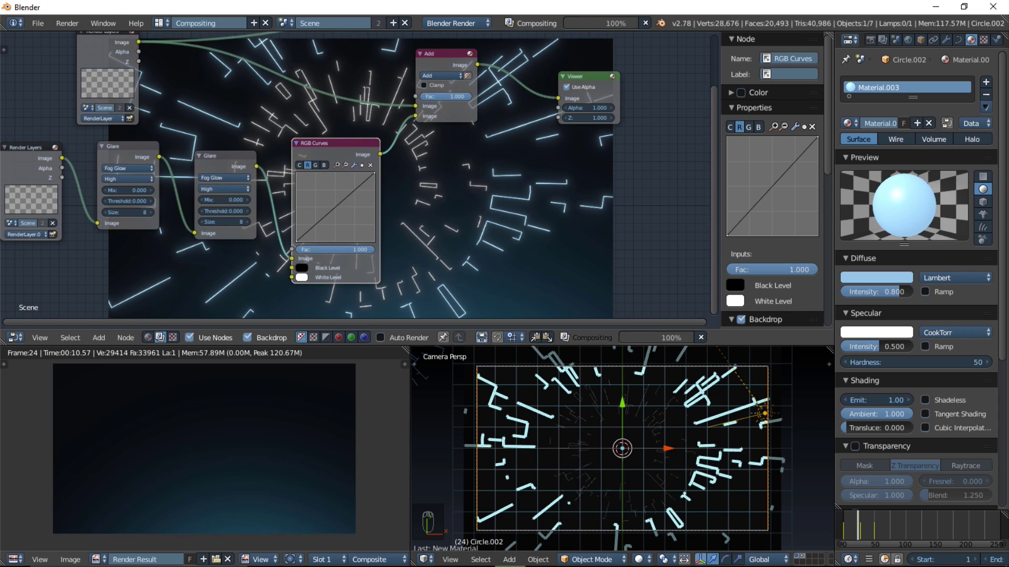
pyautogui.moveTo(335, 208); pyautogui.dragTo(345, 216)
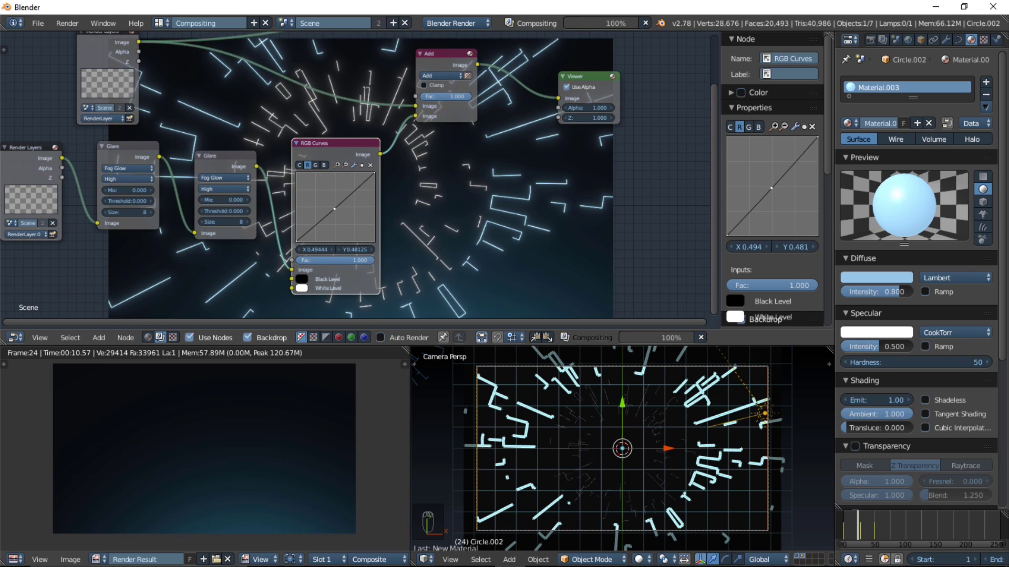
pyautogui.click(324, 164)
pyautogui.moveTo(339, 205); pyautogui.dragTo(321, 191)
# Step: Pan and zoom the node graph until the Composite node appears next to the Add node
pyautogui.keyDown('ctrl'); pyautogui.hscroll(4, 424, 245); pyautogui.keyUp('ctrl')
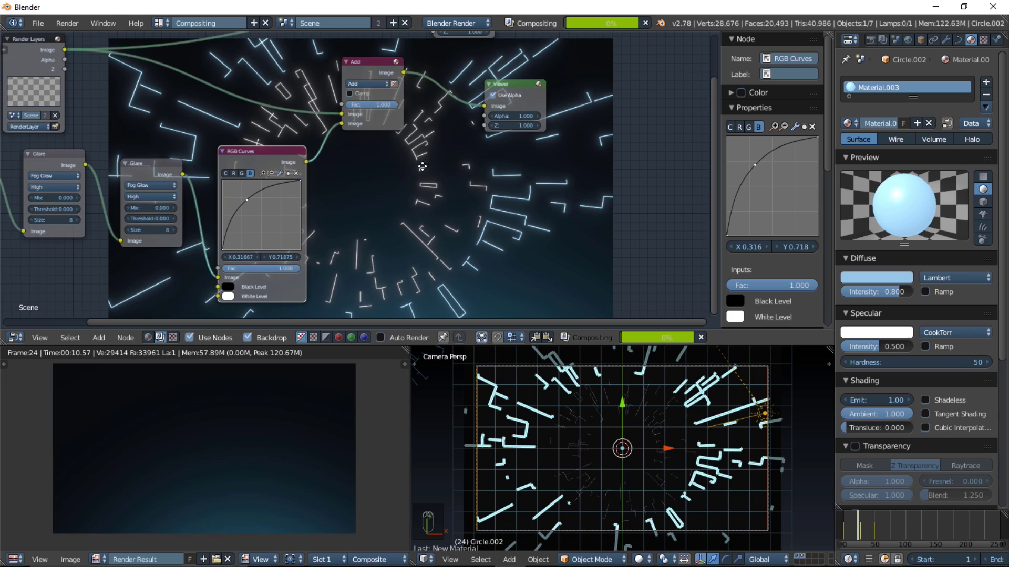
pyautogui.keyDown('shift'); pyautogui.scroll(10, 421, 167); pyautogui.keyUp('shift')
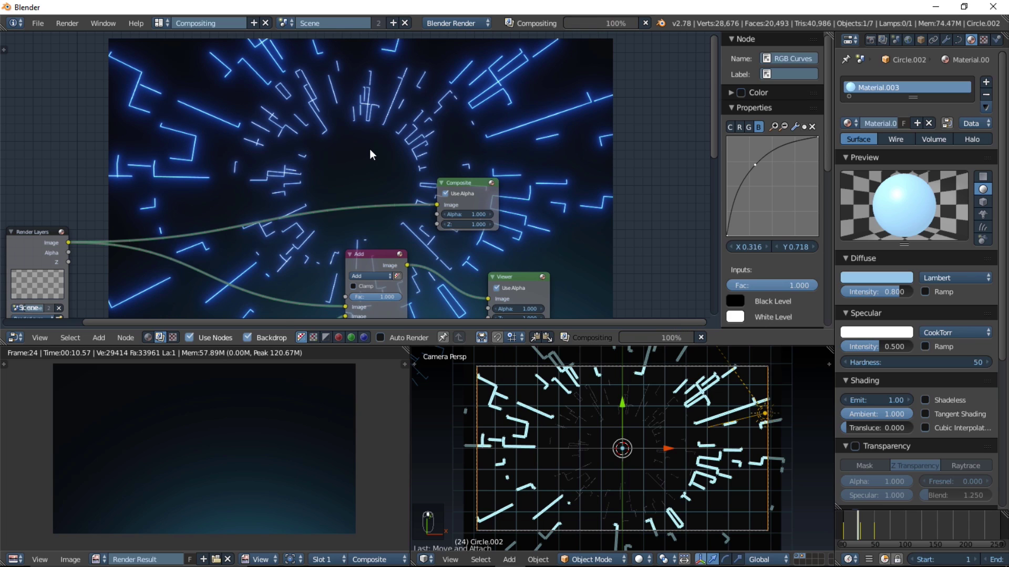
pyautogui.moveTo(365, 112); pyautogui.dragTo(441, 67, button='middle')
pyautogui.scroll(2, 416, 101)
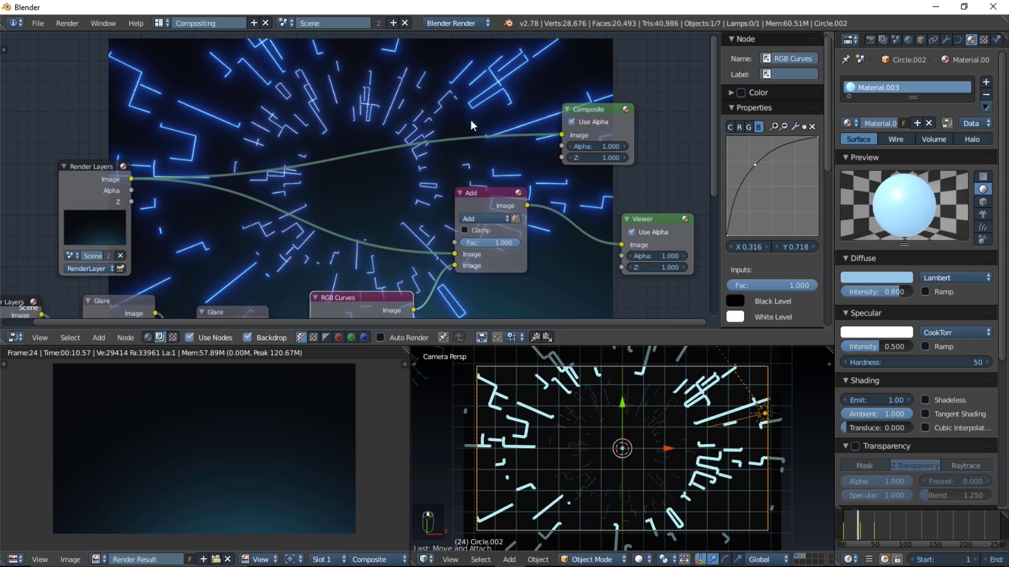
pyautogui.scroll(1, 599, 157)
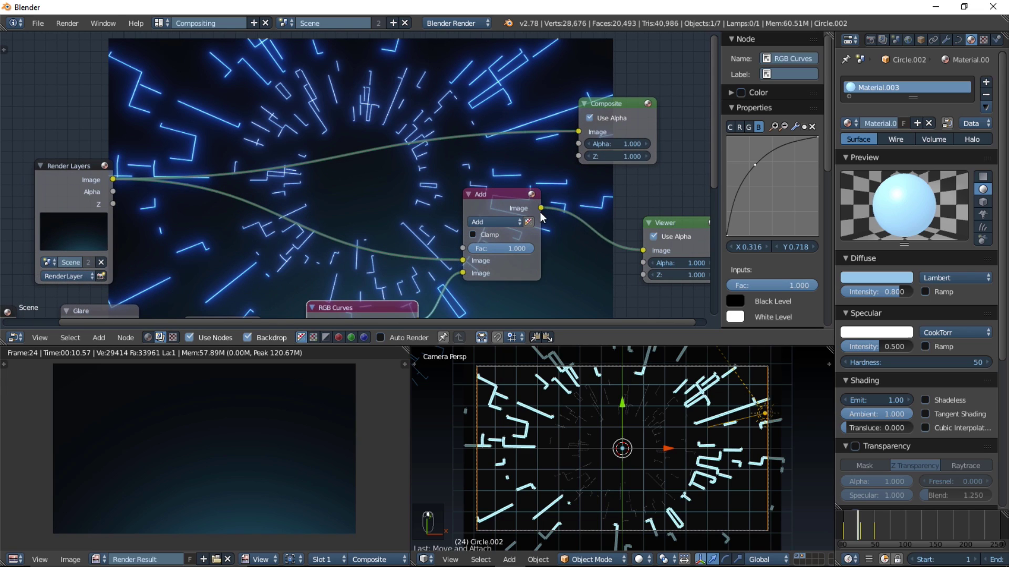
# Step: Connect the Add node's Image output to the Composite input and switch to the Default layout
pyautogui.moveTo(540, 212); pyautogui.dragTo(580, 133)
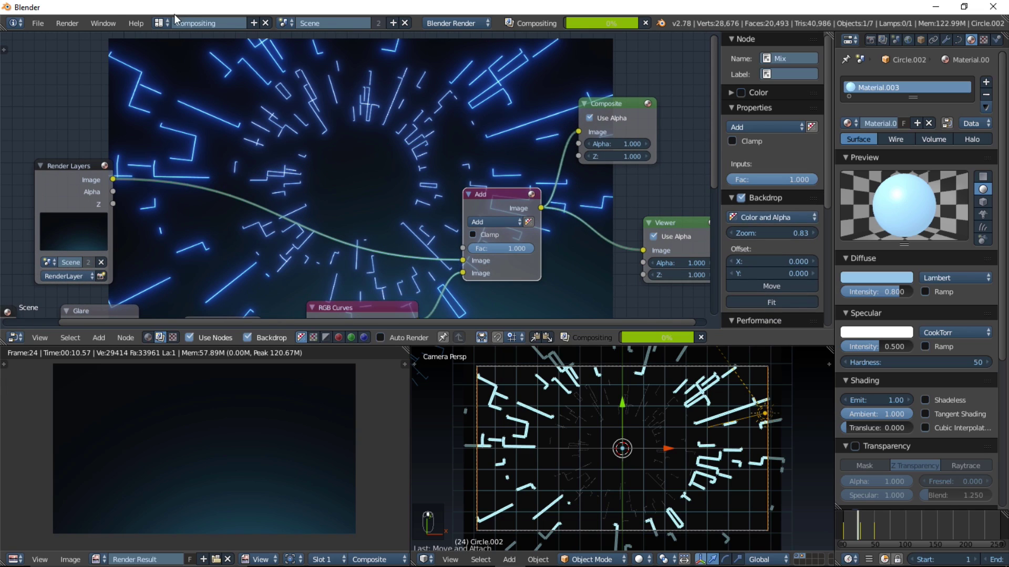
pyautogui.click(159, 23)
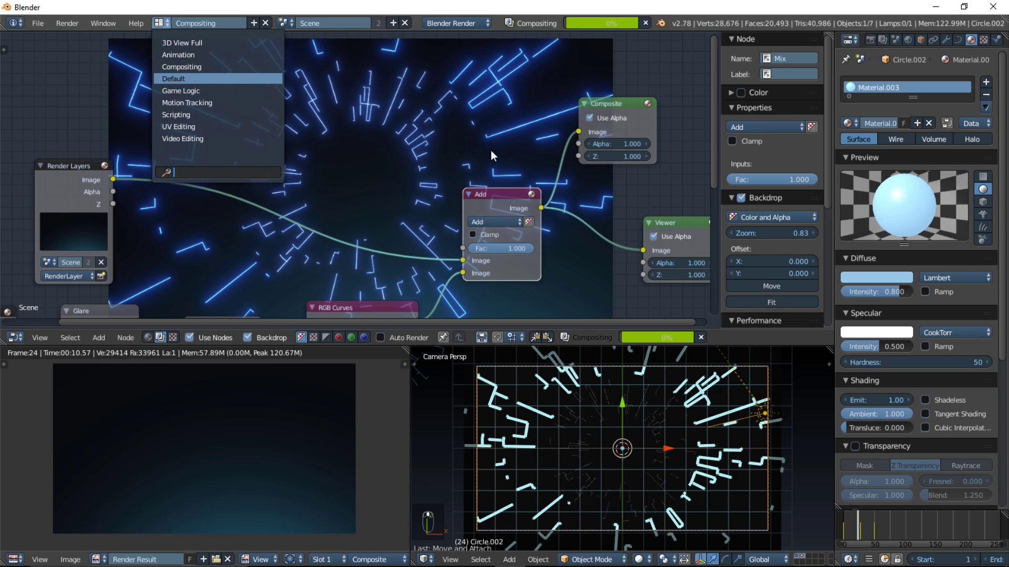
pyautogui.press('Return')
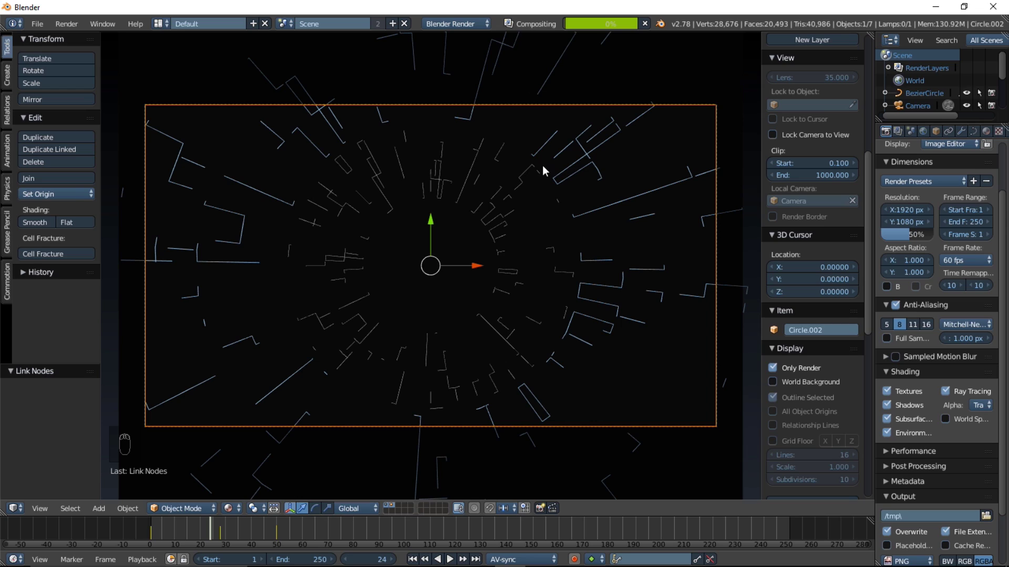
# Step: Change the animation end frame from 64 to 75, previewing playback from the start
pyautogui.moveTo(302, 560); pyautogui.dragTo(218, 560)
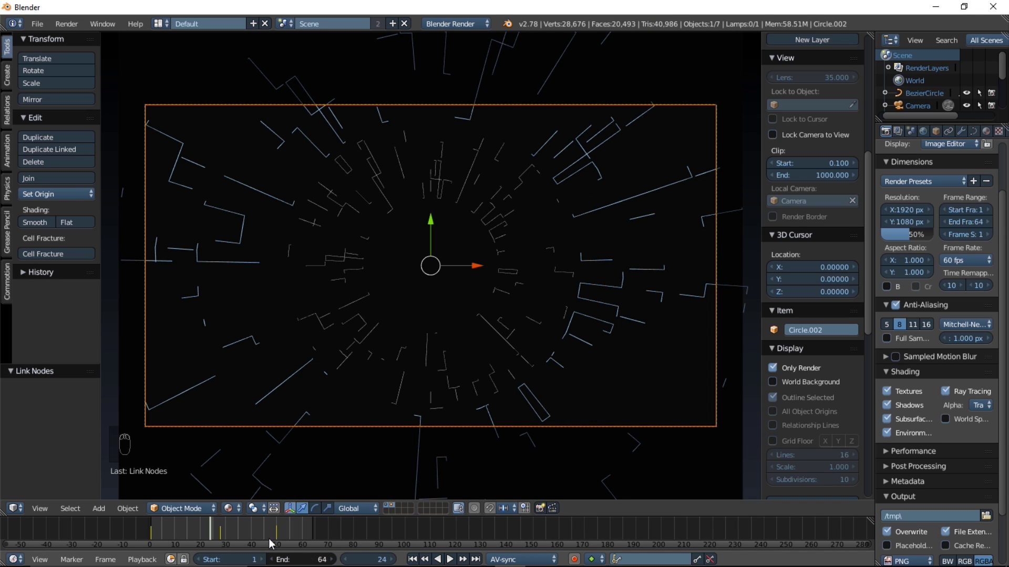
pyautogui.click(150, 527)
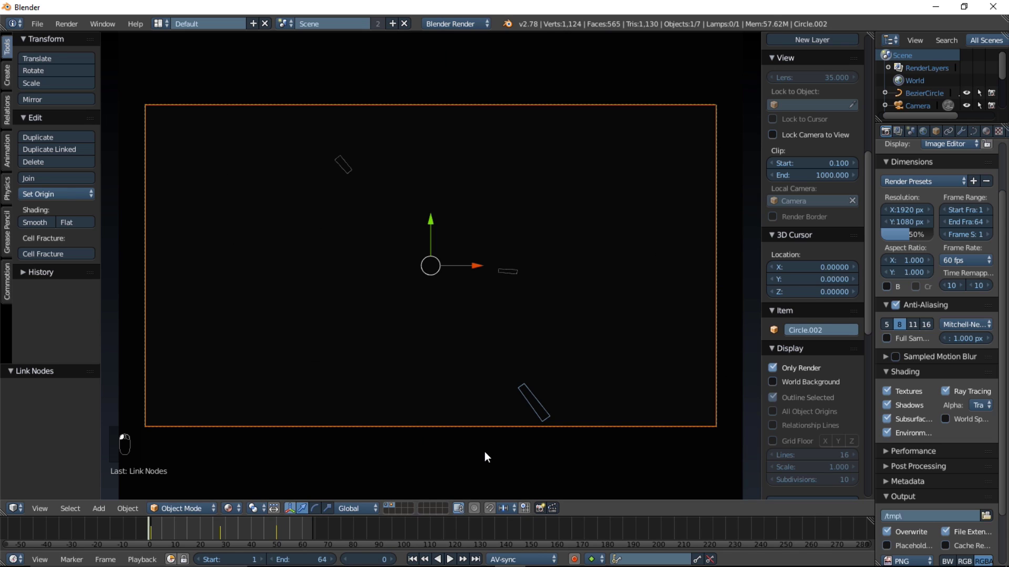
pyautogui.click(450, 560)
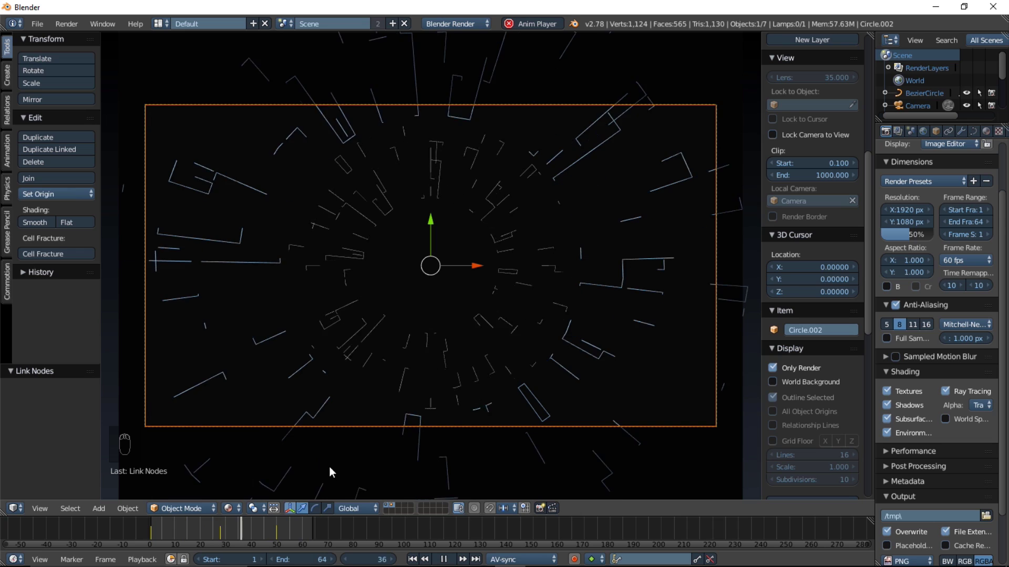
pyautogui.click(318, 559)
pyautogui.write('75')
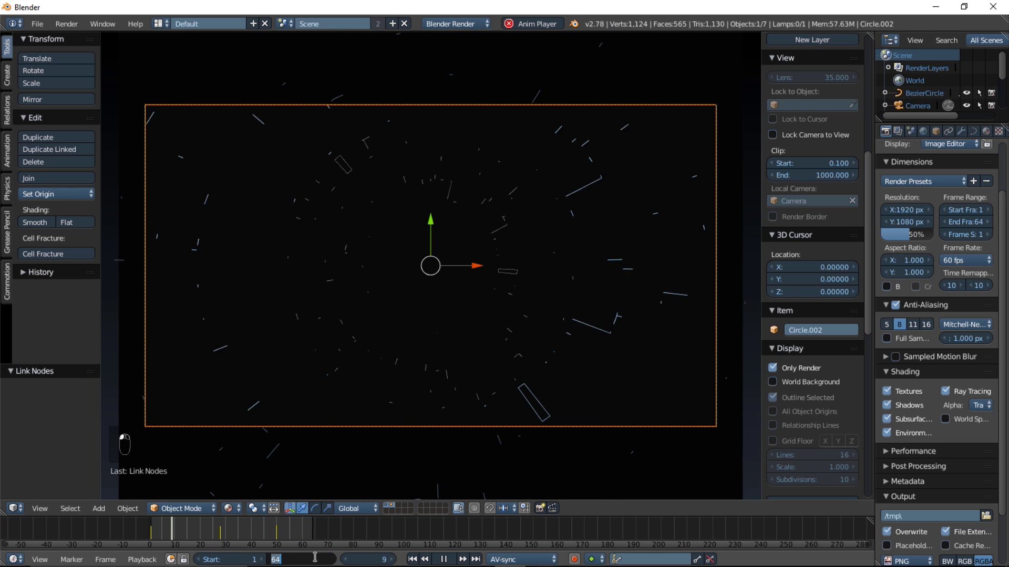
pyautogui.press('Return')
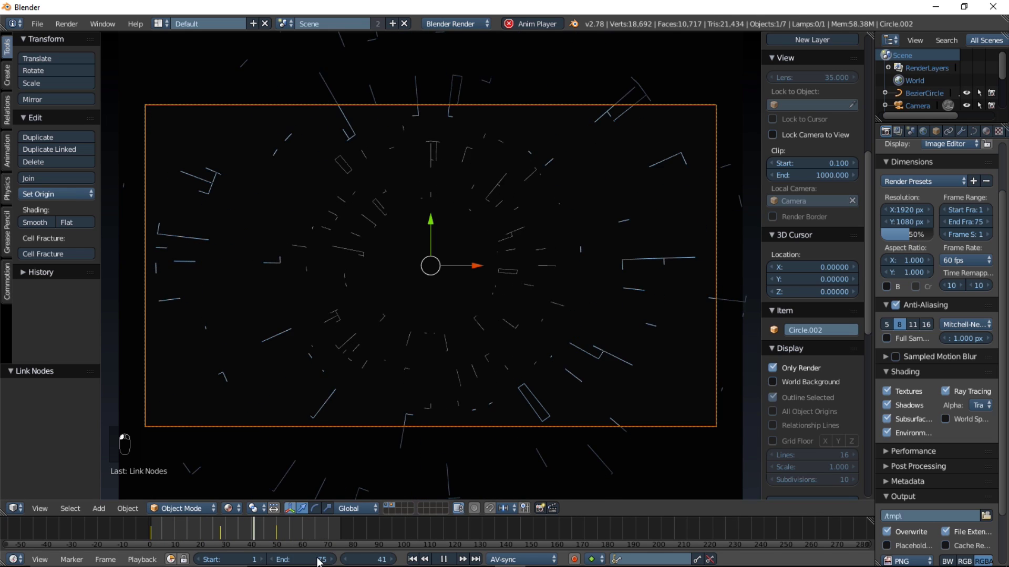
# Step: Insert a location keyframe for Circle.002 at frame 96
pyautogui.click(443, 560)
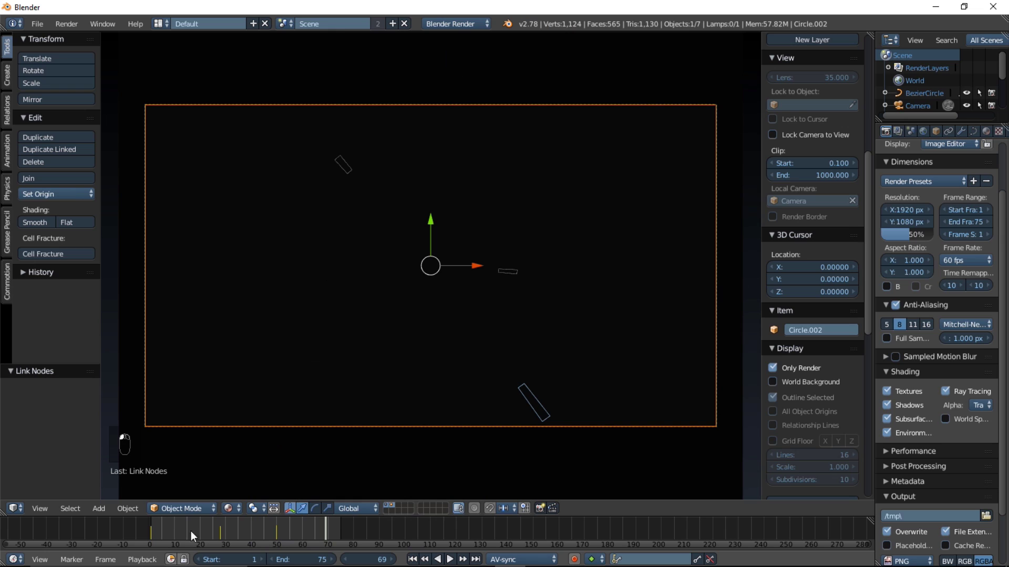
pyautogui.click(191, 531)
pyautogui.hotkey('alt', 'a')
pyautogui.hotkey('alt', 'a')
pyautogui.click(394, 531)
pyautogui.press('i')
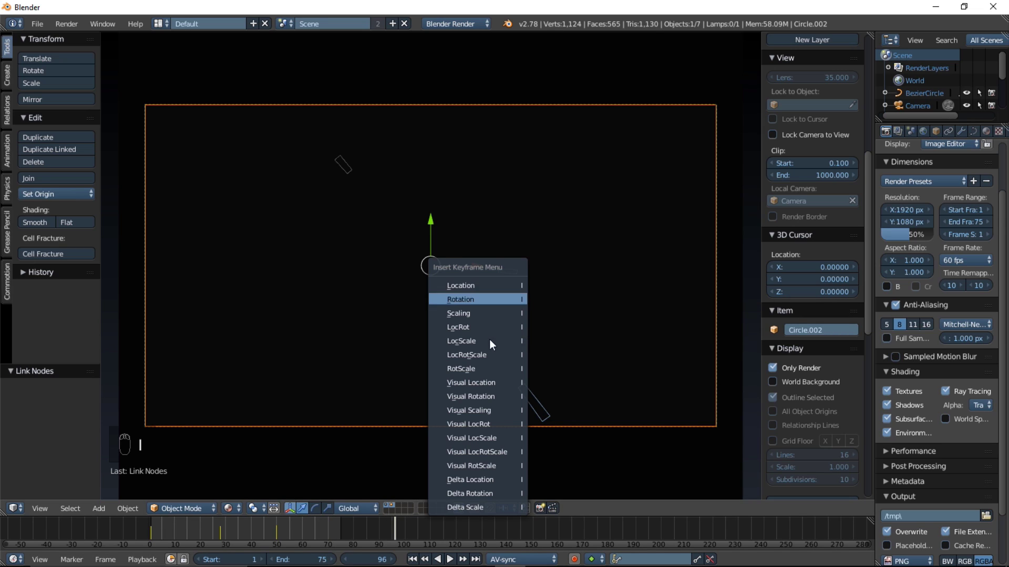
pyautogui.press('i')
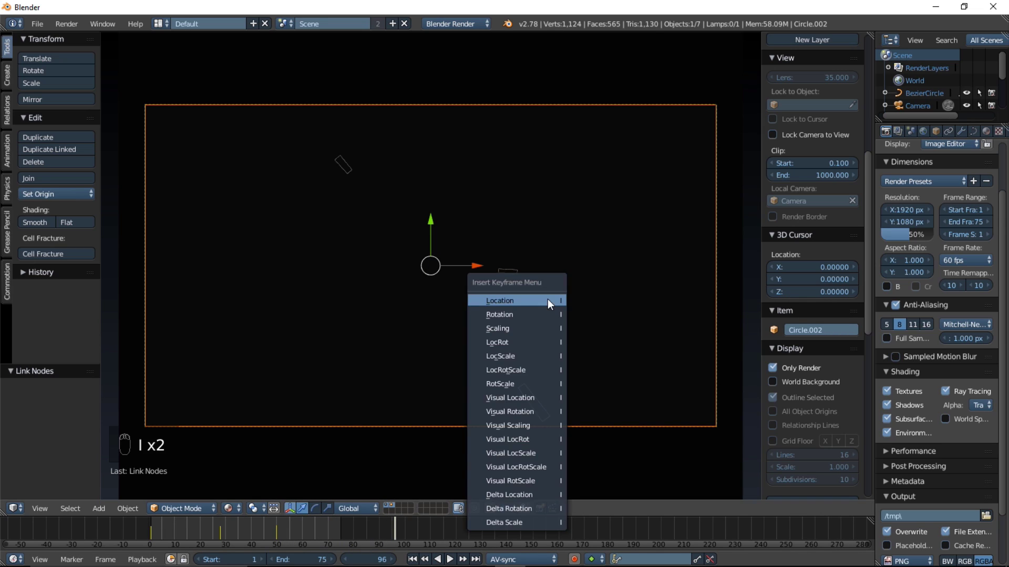
pyautogui.click(540, 300)
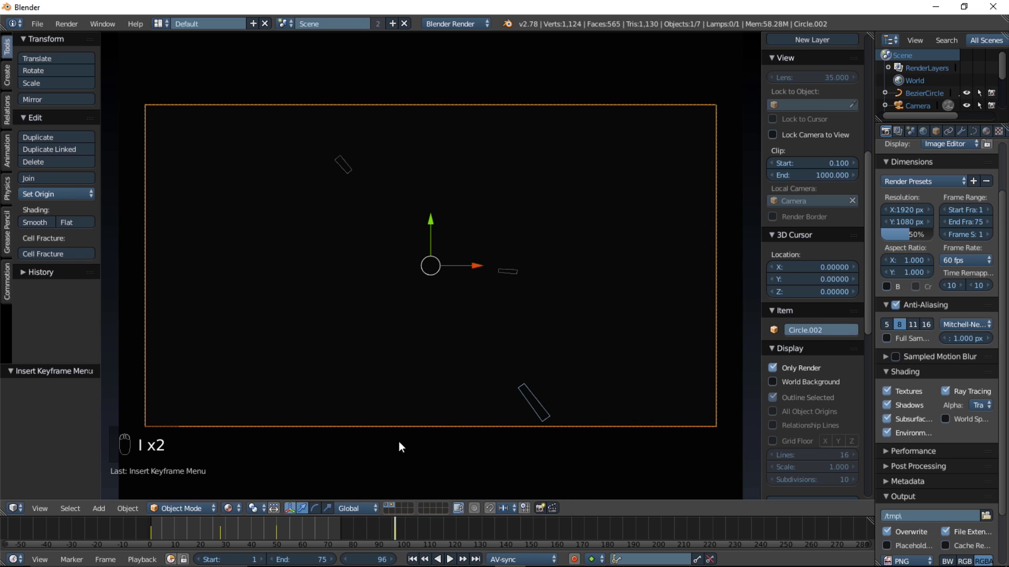
# Step: At frame 0, raise the circle 7.925 along Z, key its location, and play the zoom
pyautogui.click(150, 528)
pyautogui.hotkey('alt', 'a')
pyautogui.press('g')
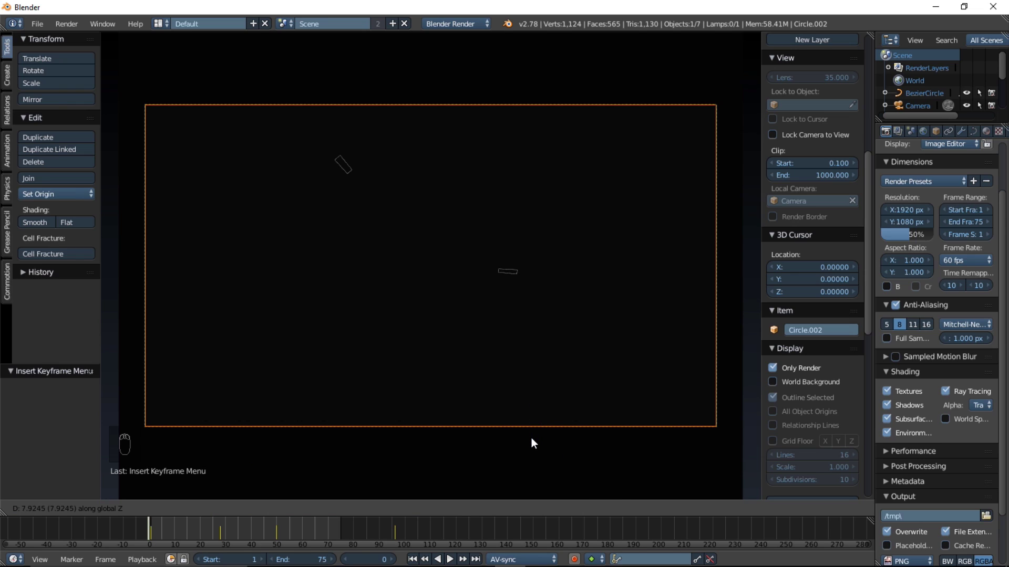
pyautogui.click(532, 443)
pyautogui.press('i')
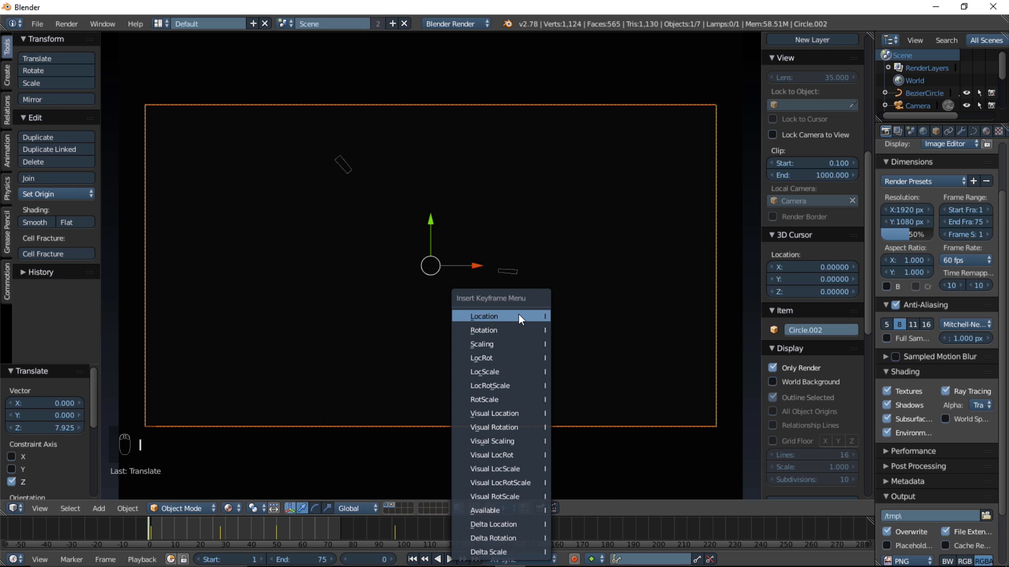
pyautogui.click(518, 317)
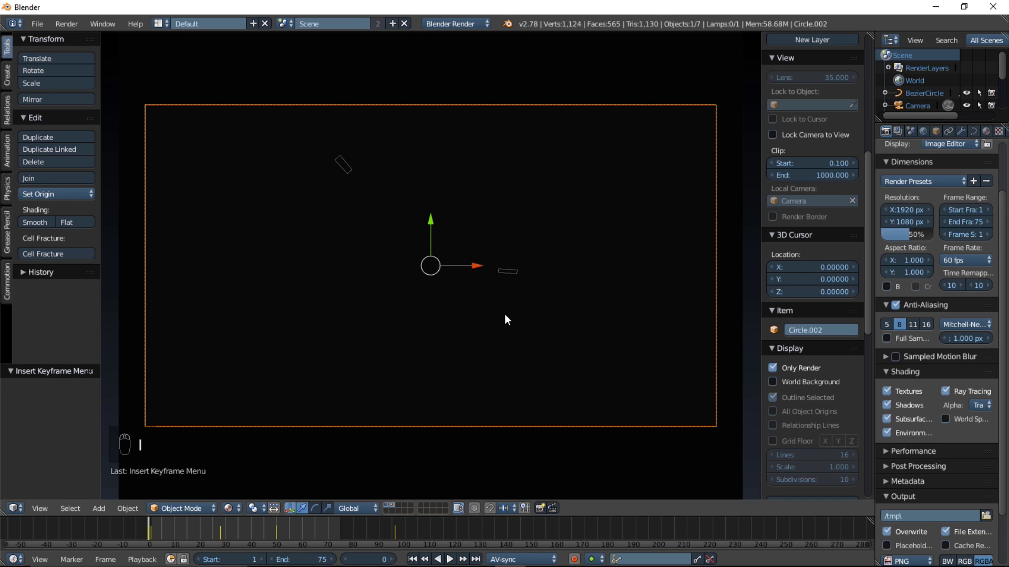
pyautogui.hotkey('alt', 'a')
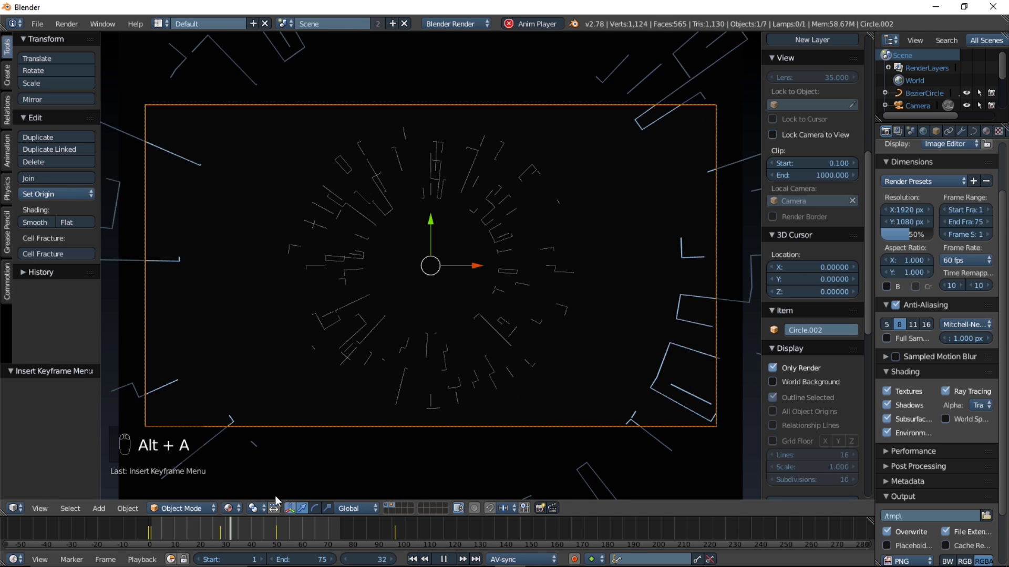
pyautogui.scroll(-3, 397, 421)
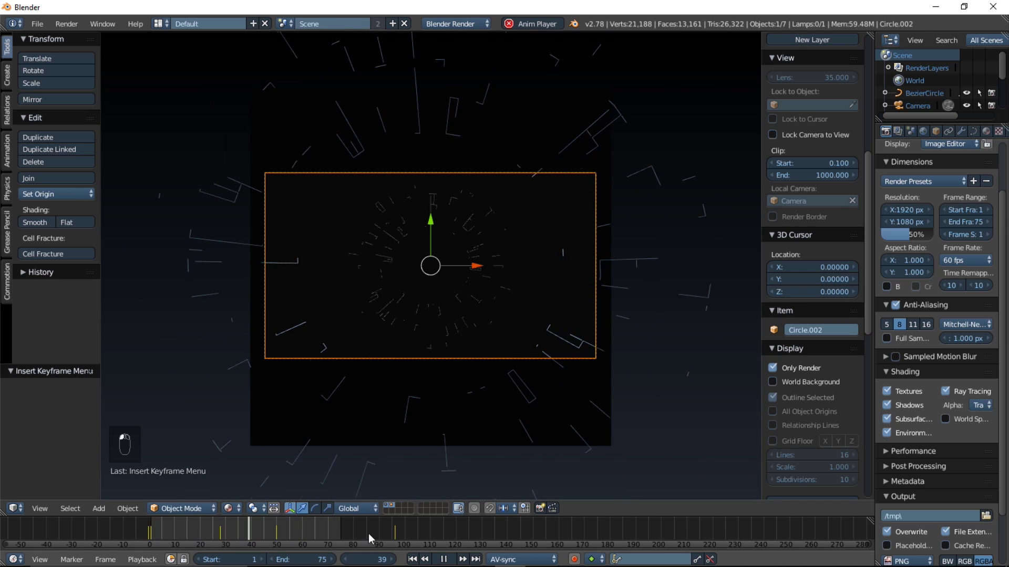
# Step: Stop playback and show Circle.002's object transform properties in a widened properties panel
pyautogui.hotkey('alt', 'a')
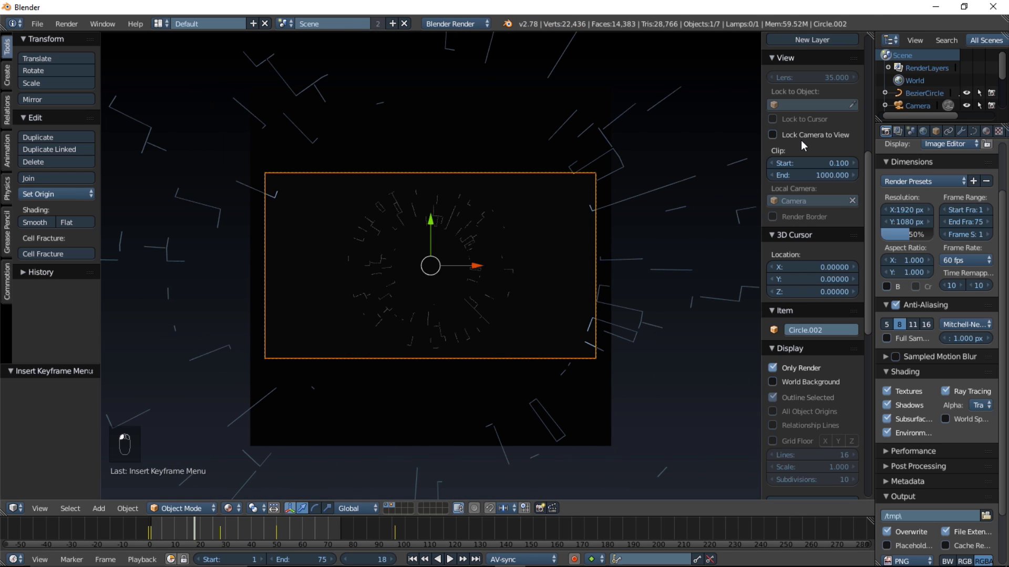
pyautogui.click(936, 131)
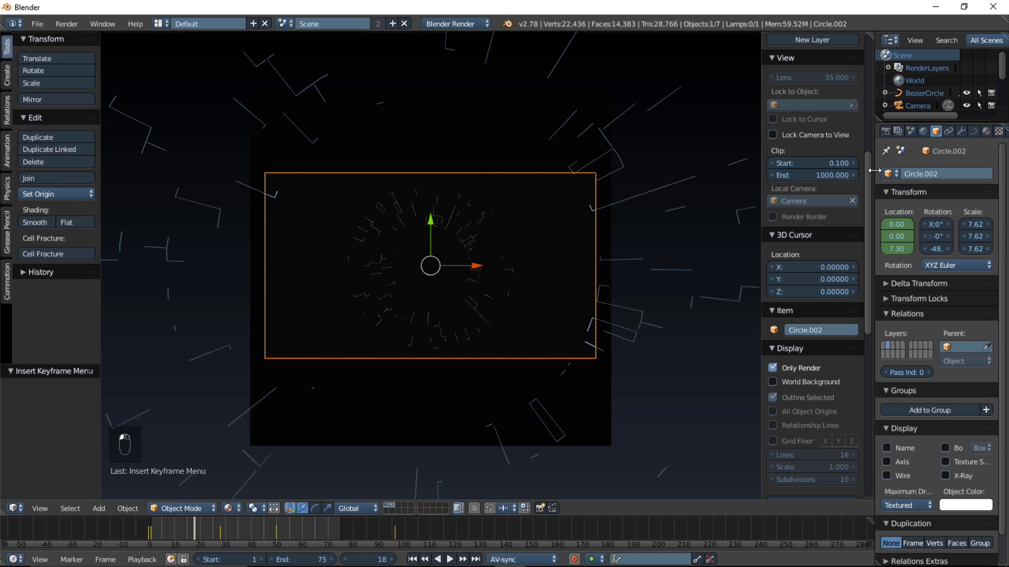
pyautogui.moveTo(874, 315); pyautogui.dragTo(771, 315)
# Step: Play and scrub the zoom, stopping at frame 39 with the ring at Z 5.15937
pyautogui.hotkey('alt', 'a')
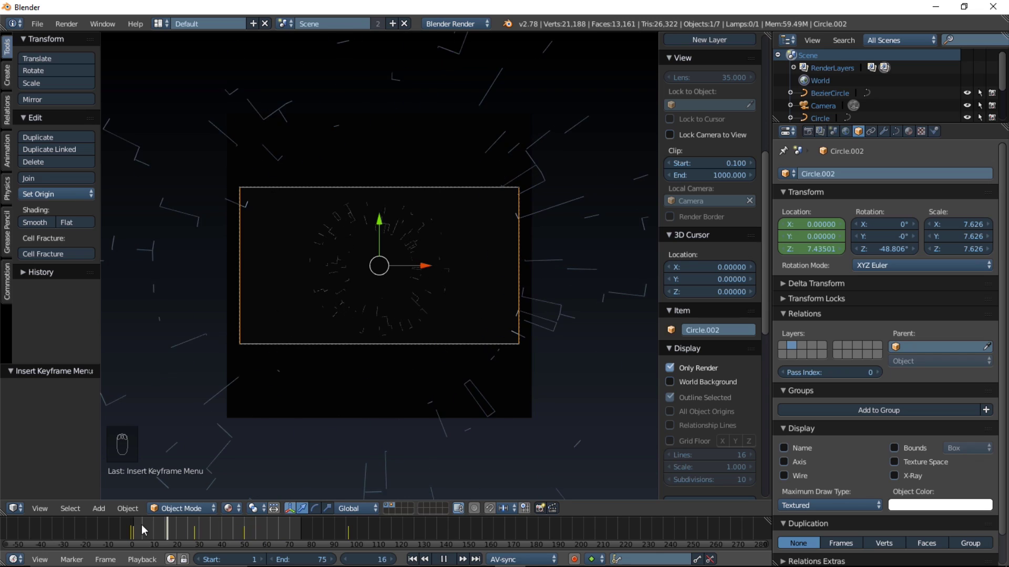
pyautogui.click(120, 524)
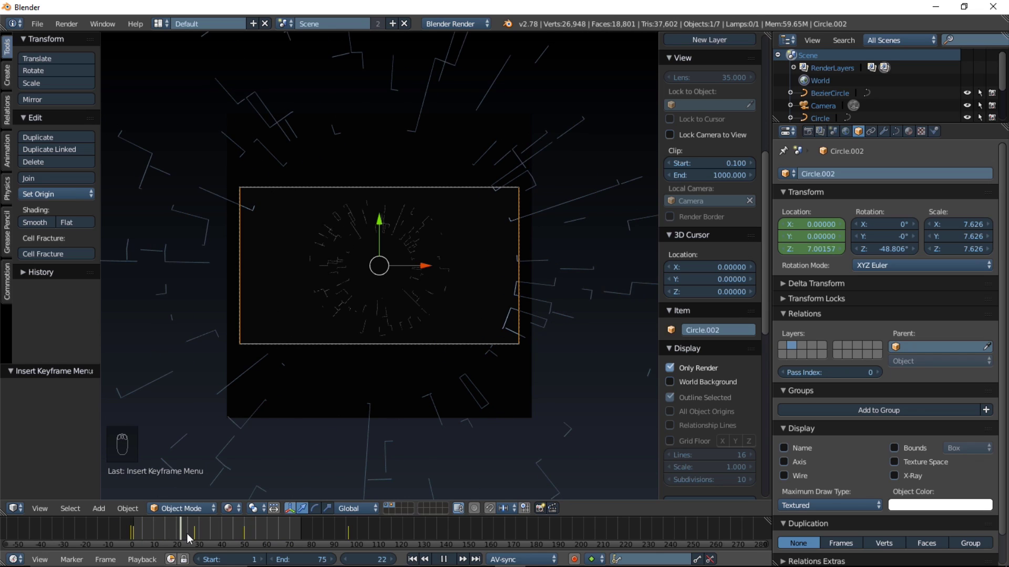
pyautogui.moveTo(221, 534); pyautogui.dragTo(239, 534)
pyautogui.press('Escape')
pyautogui.moveTo(401, 365); pyautogui.dragTo(641, 318, button='middle')
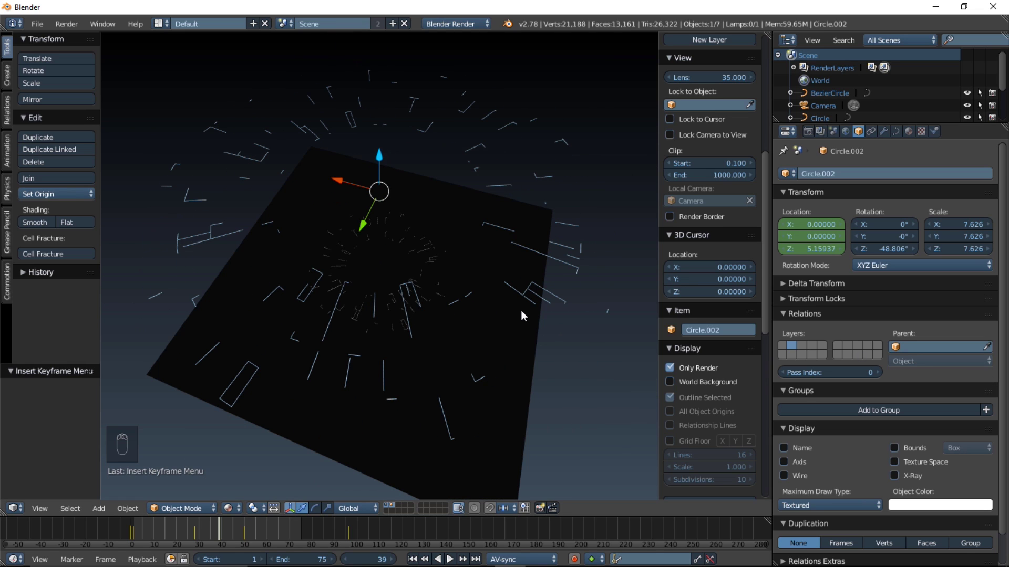
pyautogui.press('KP_0')
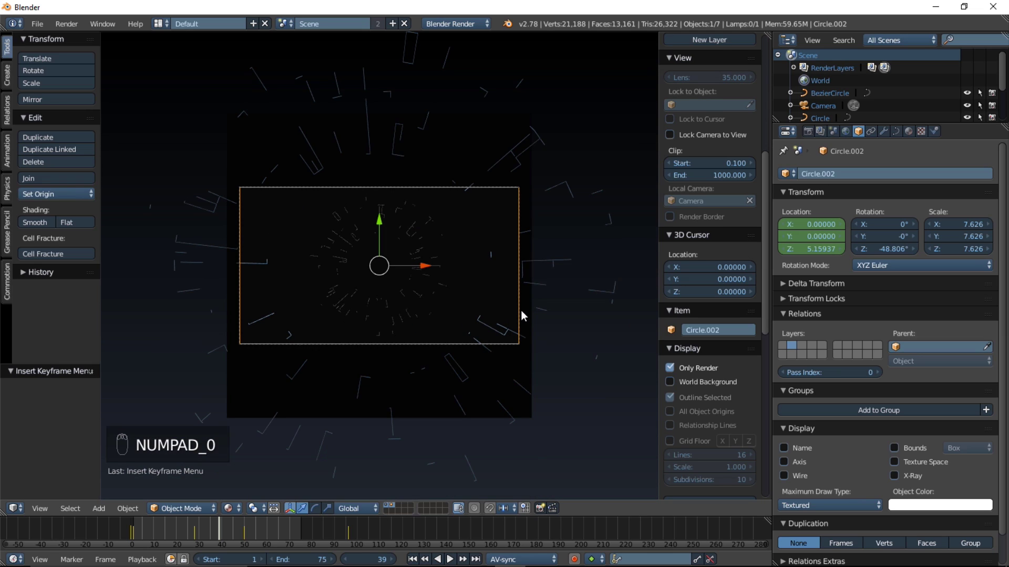
pyautogui.click(126, 541)
pyautogui.hotkey('alt', 'a')
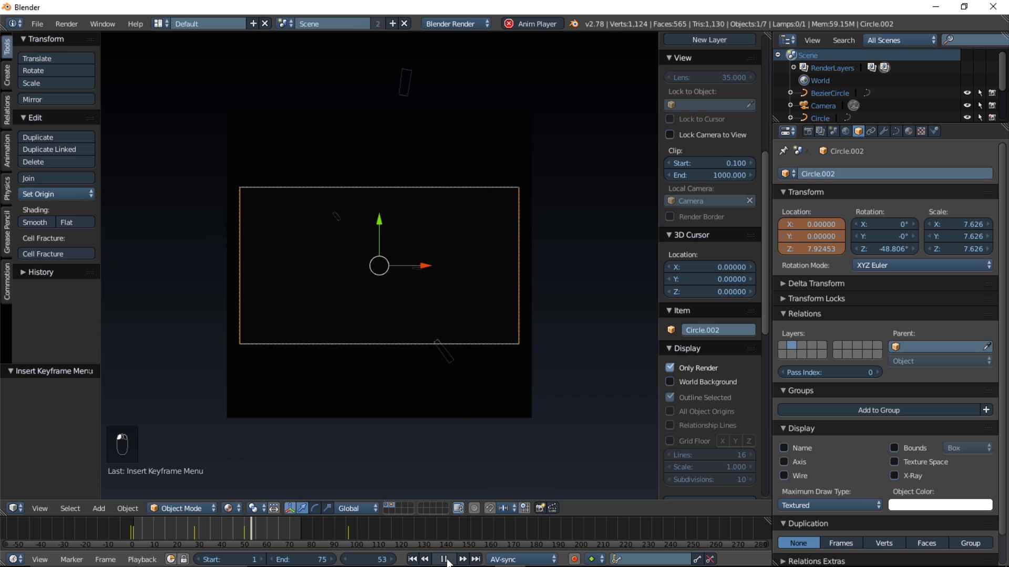
pyautogui.click(137, 529)
pyautogui.hotkey('alt', 'a')
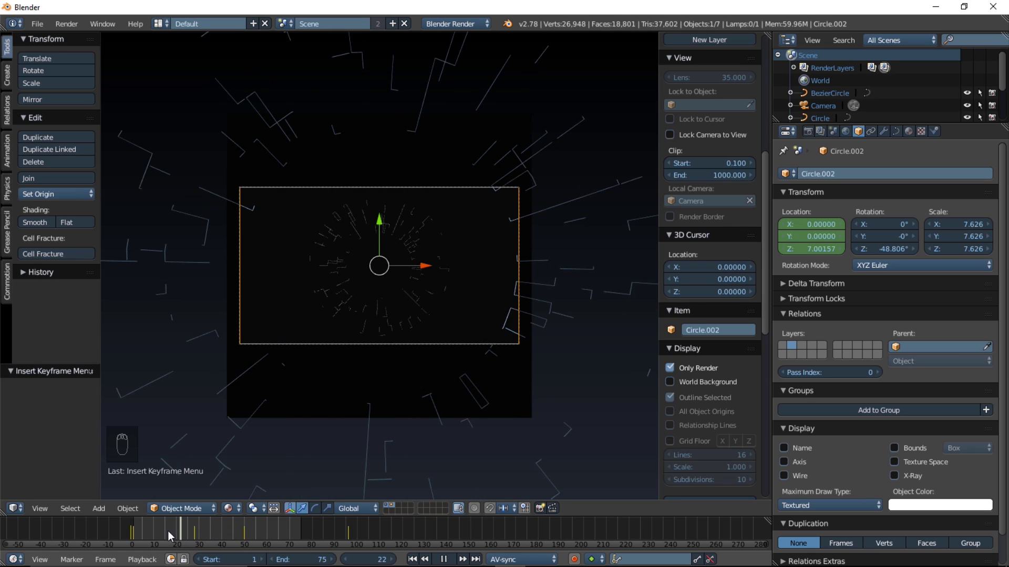
pyautogui.moveTo(147, 531); pyautogui.dragTo(215, 529)
pyautogui.scroll(1, 378, 399)
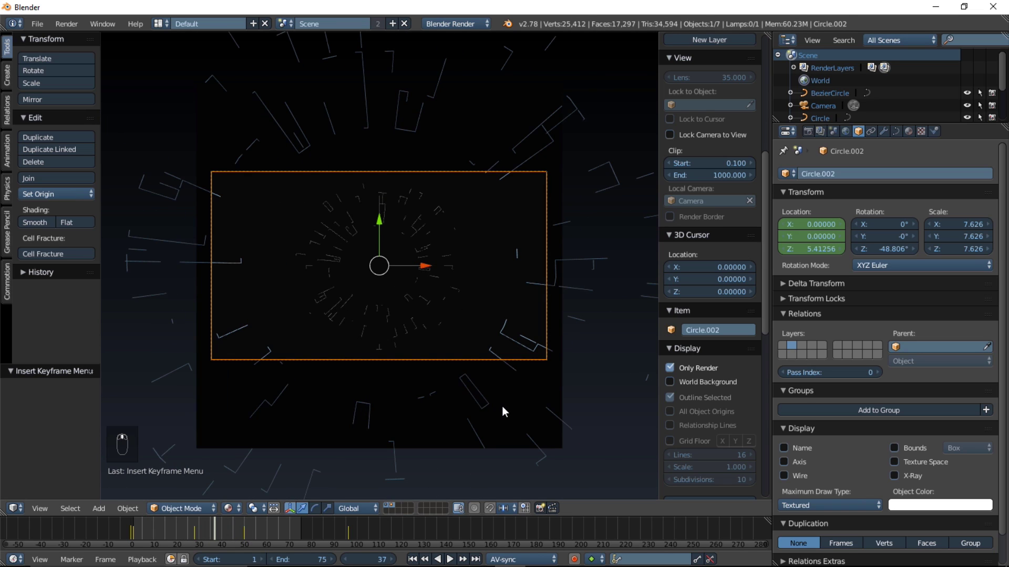
pyautogui.scroll(2, 503, 409)
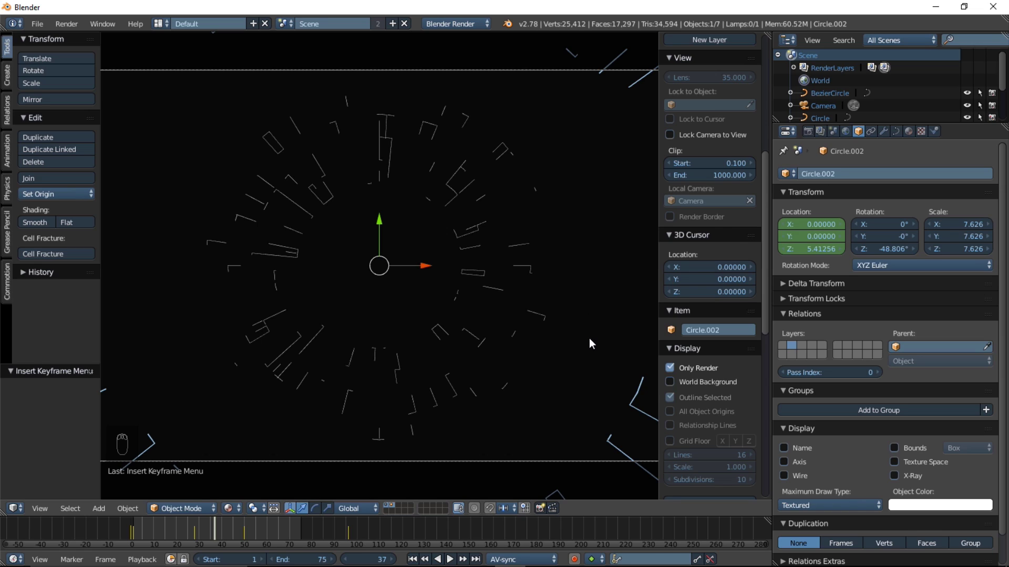
pyautogui.scroll(-2, 588, 338)
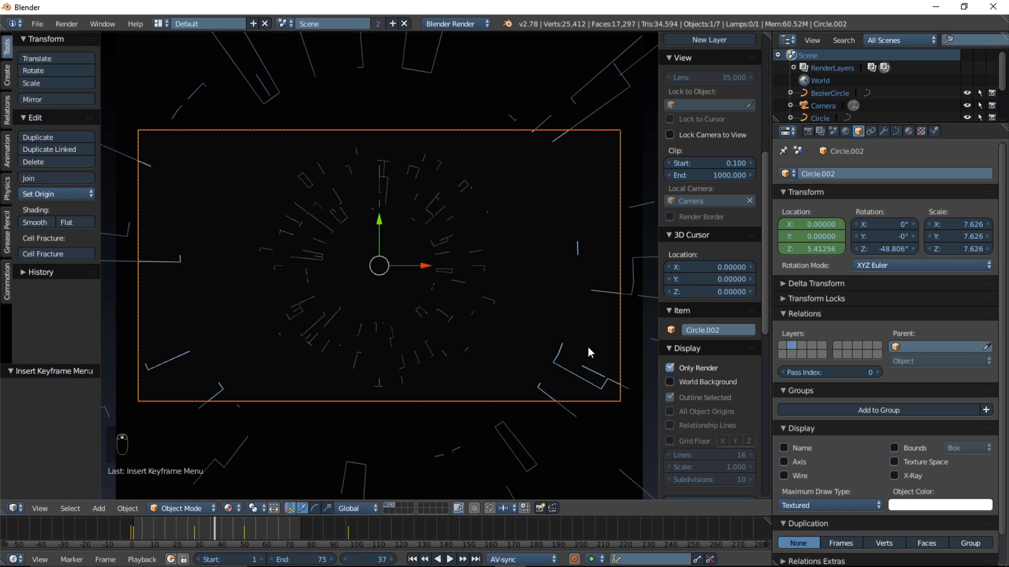